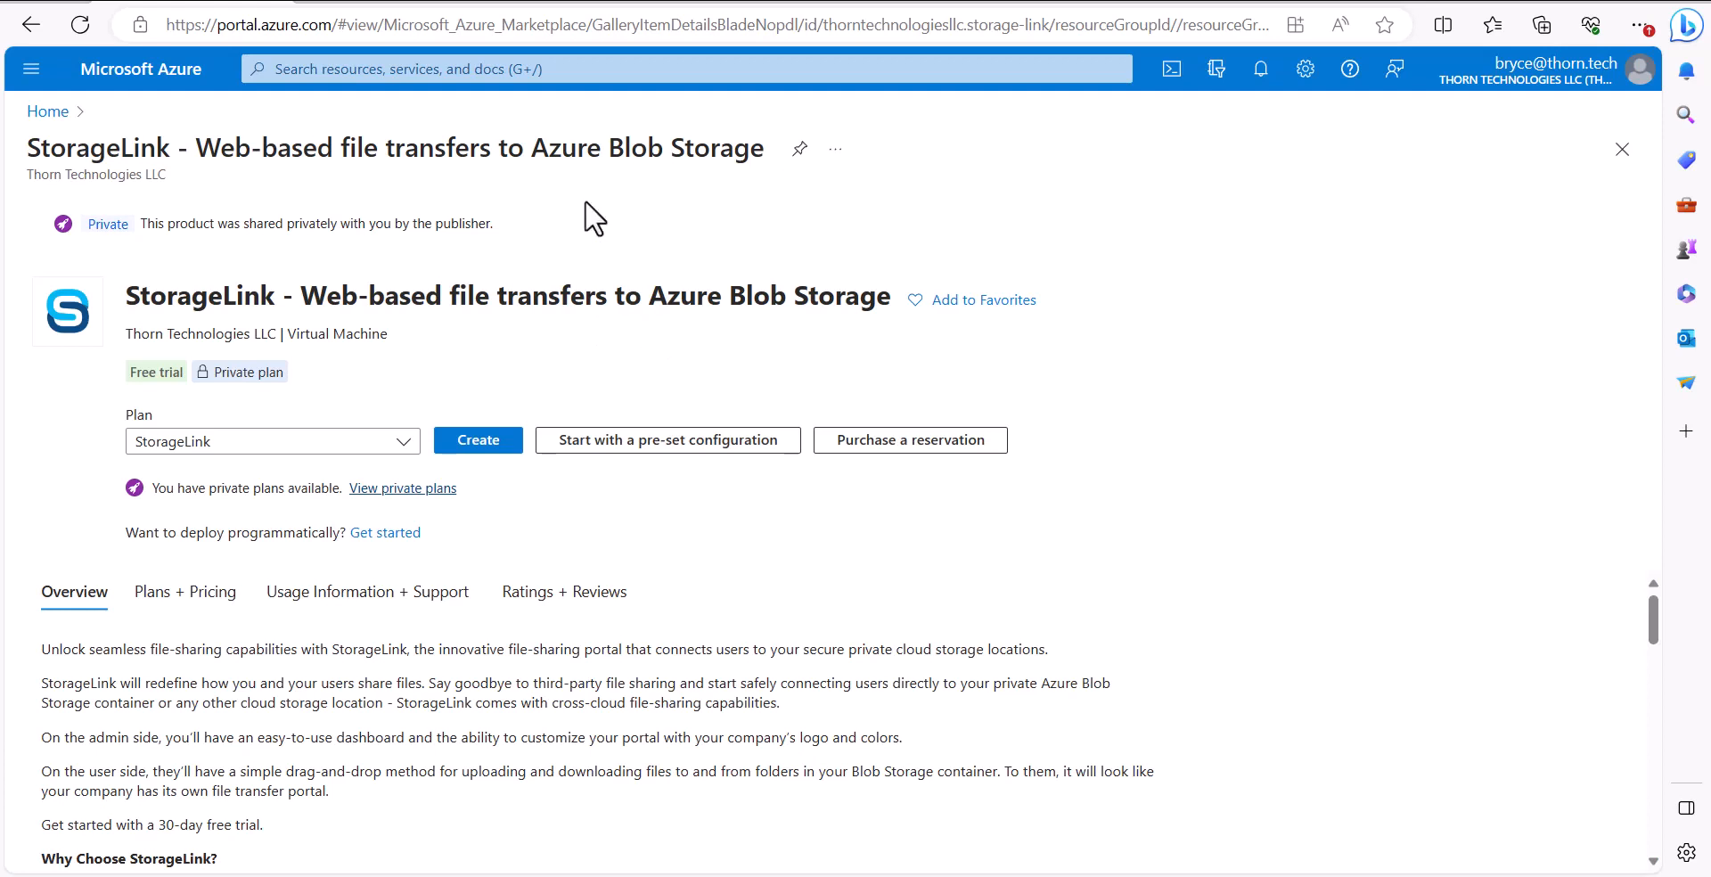
Search the portal for StorageLink and open its Marketplace offer, StorageLink - Web-based file transfers to Azure Blob Storage
click(620, 76)
text(Stor)
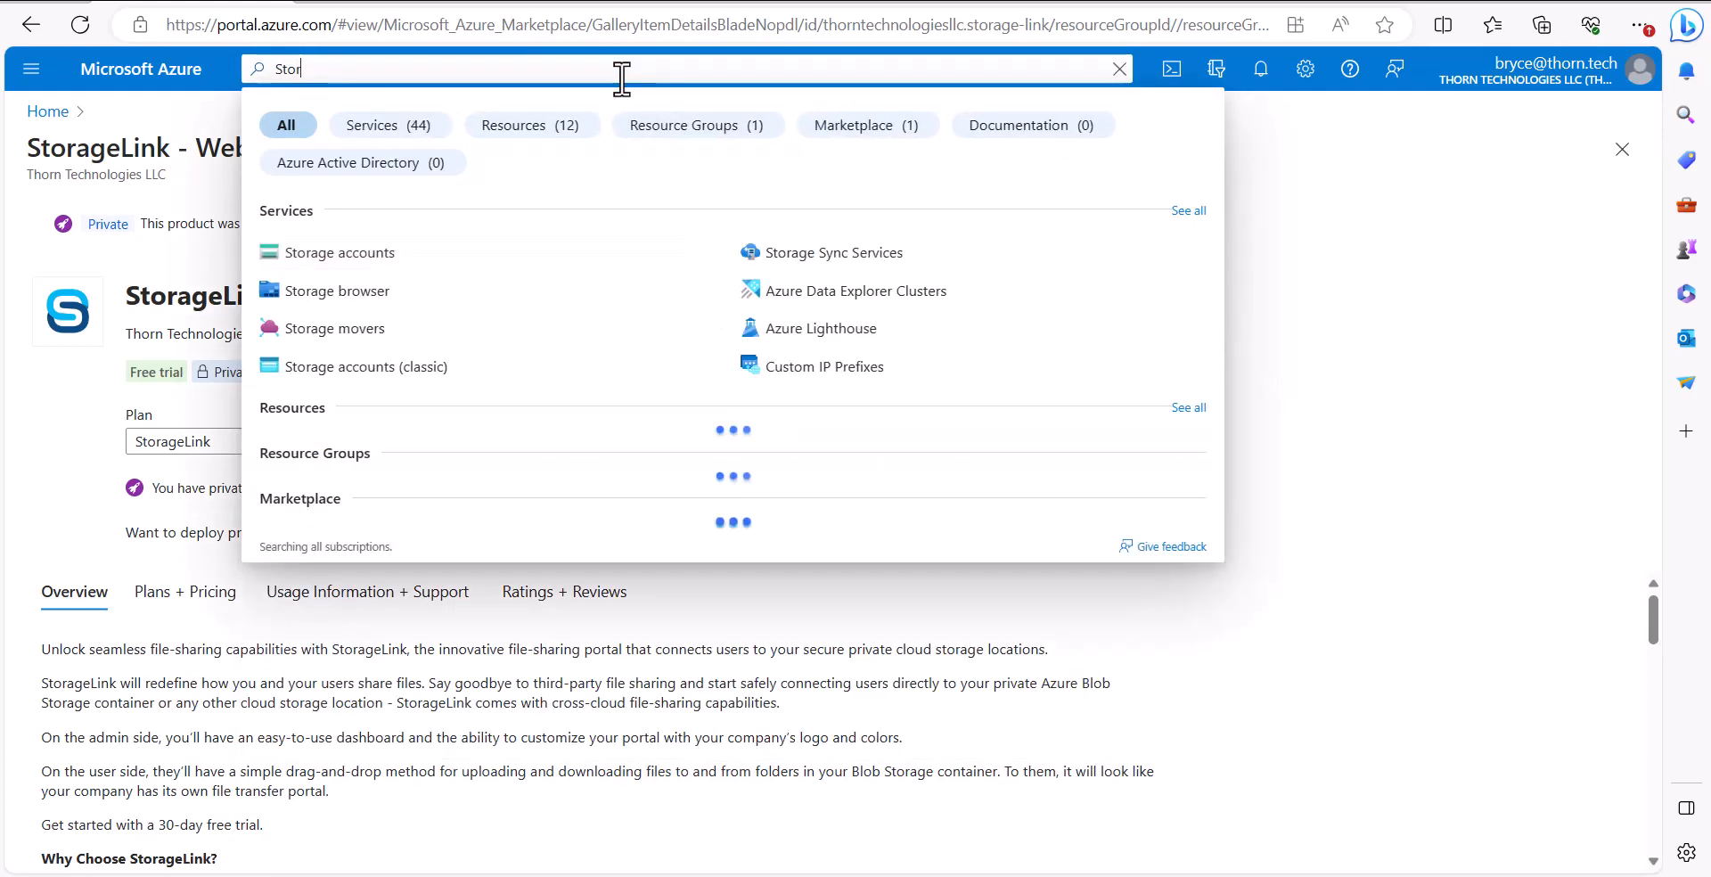
text(ageLink)
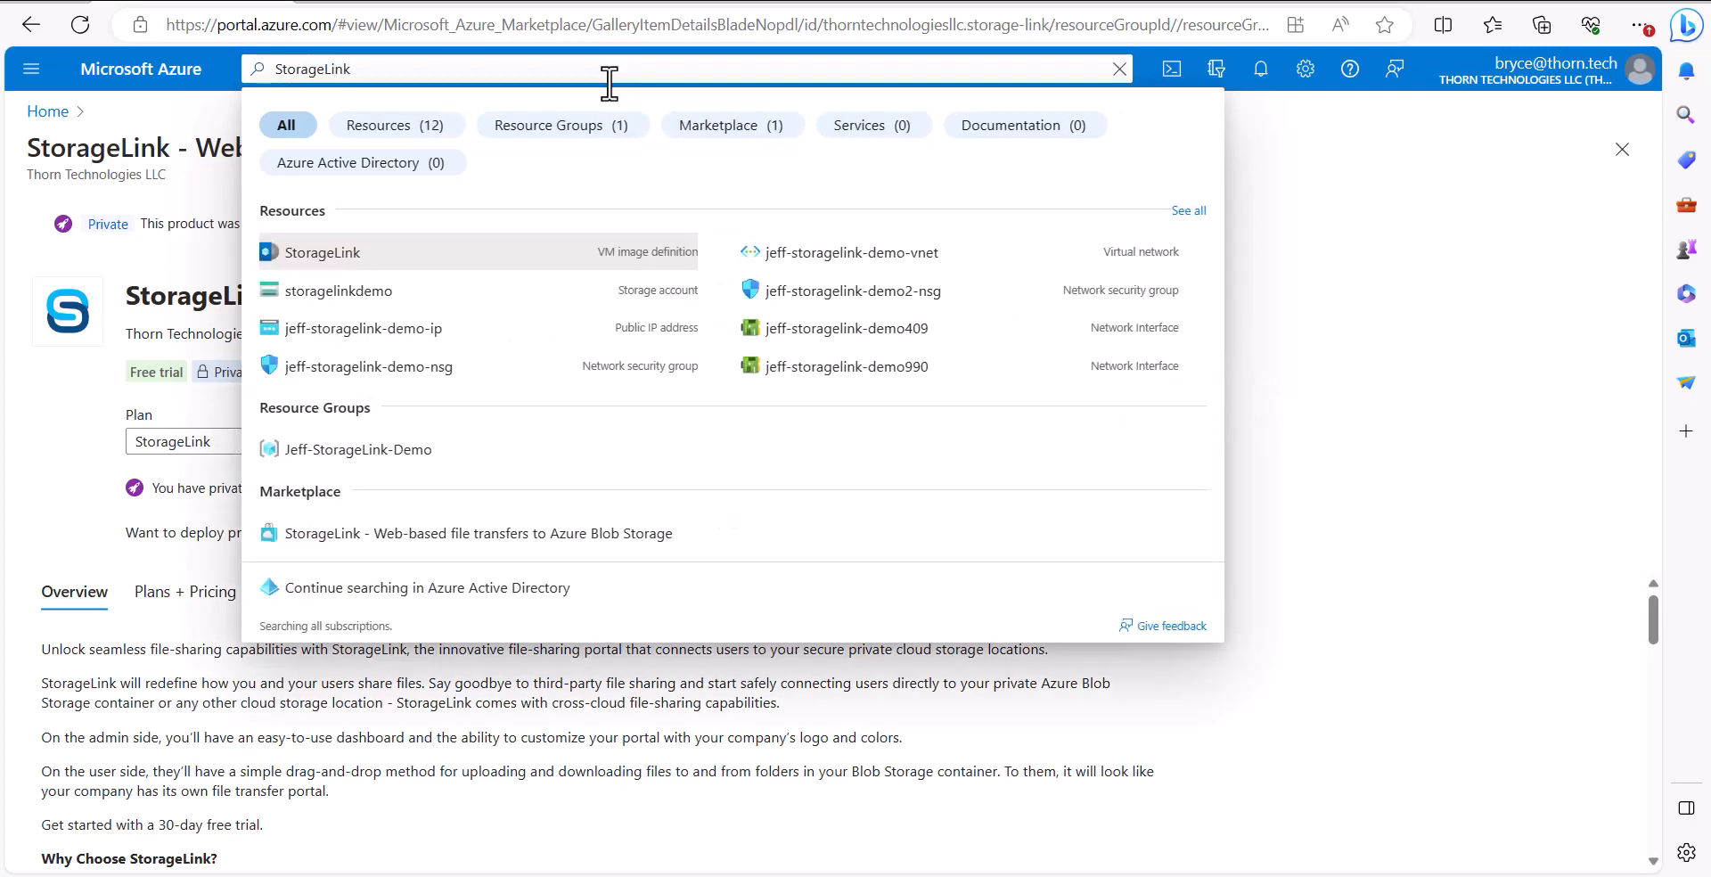
click(441, 533)
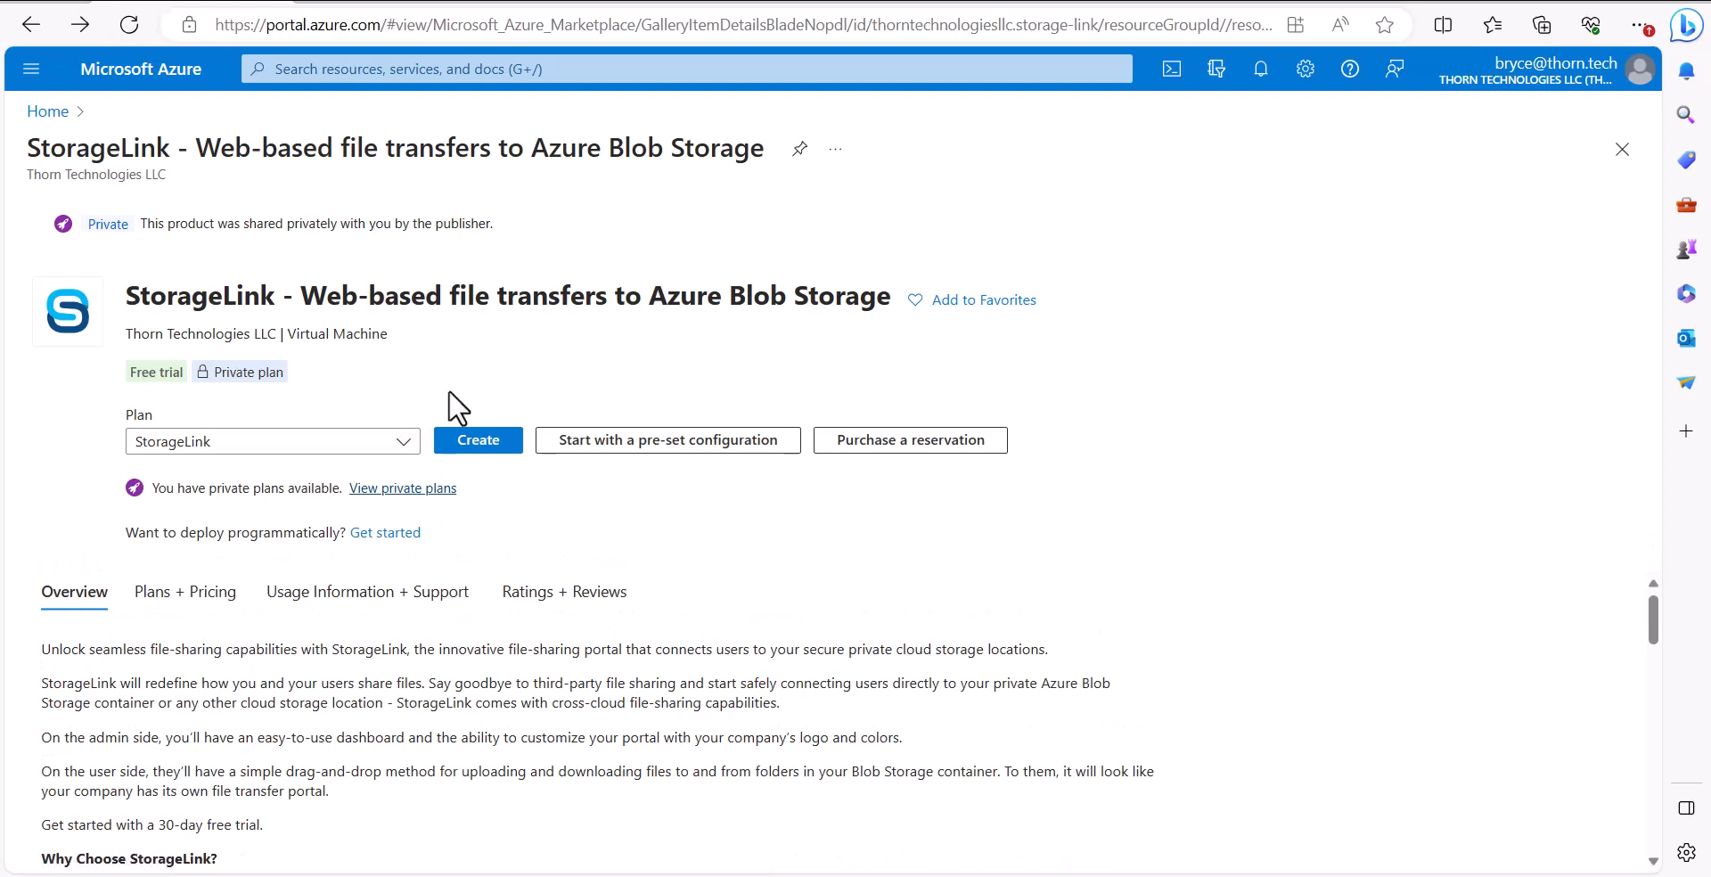
Start creating a virtual machine from the offer, choose the user's existing resource group and name the VM StorageLink
click(481, 443)
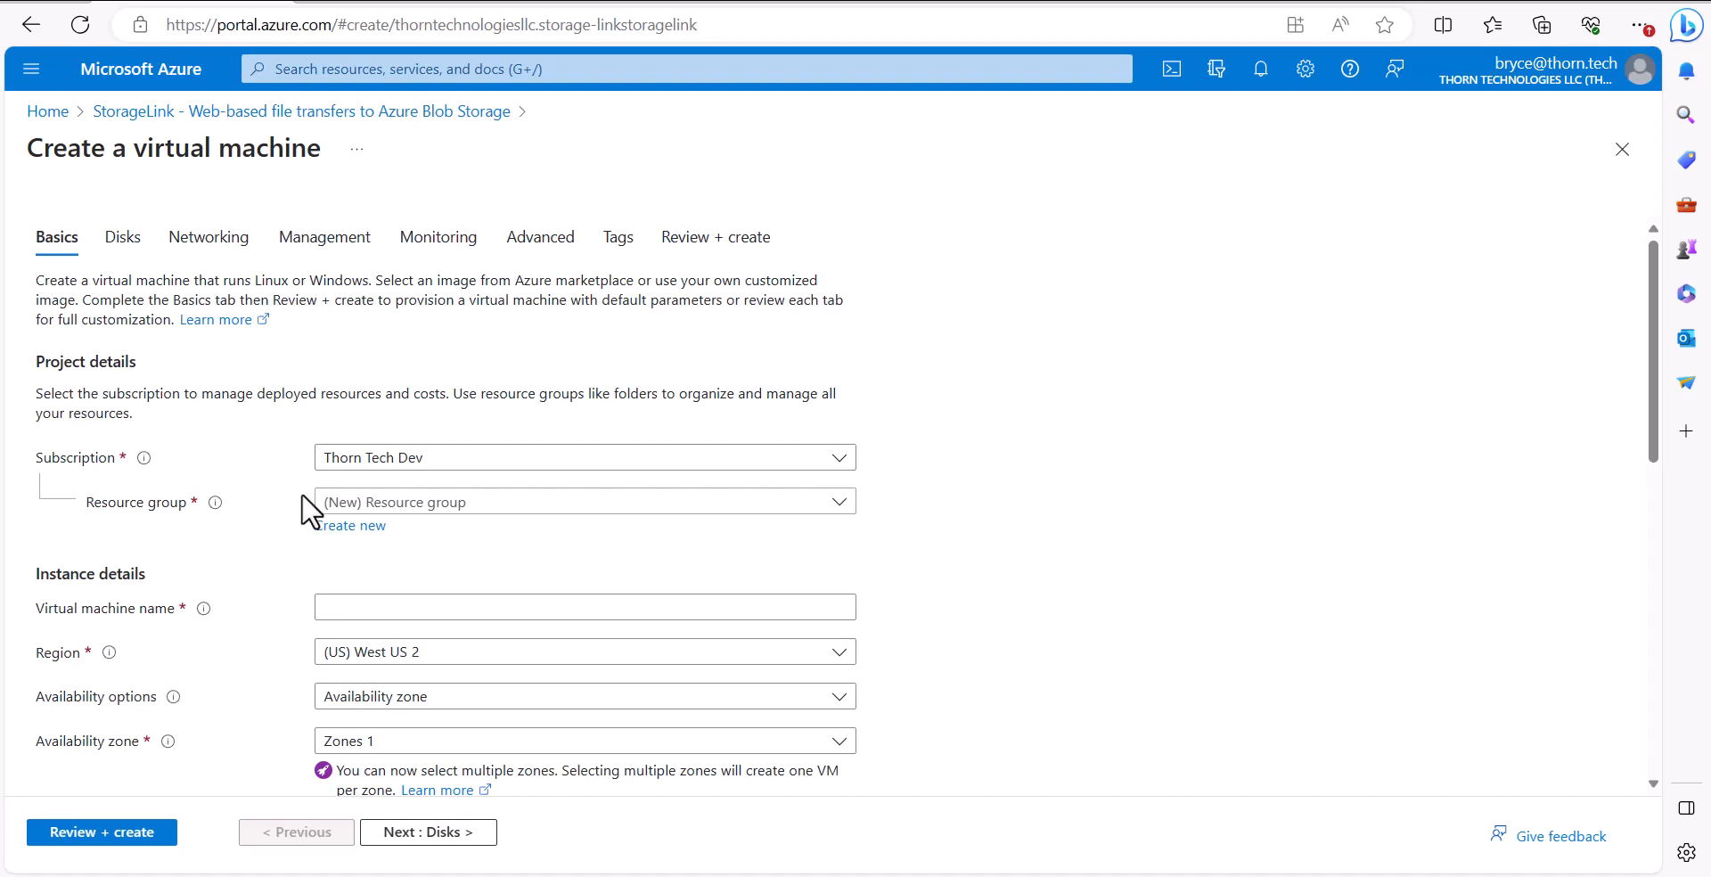
click(472, 504)
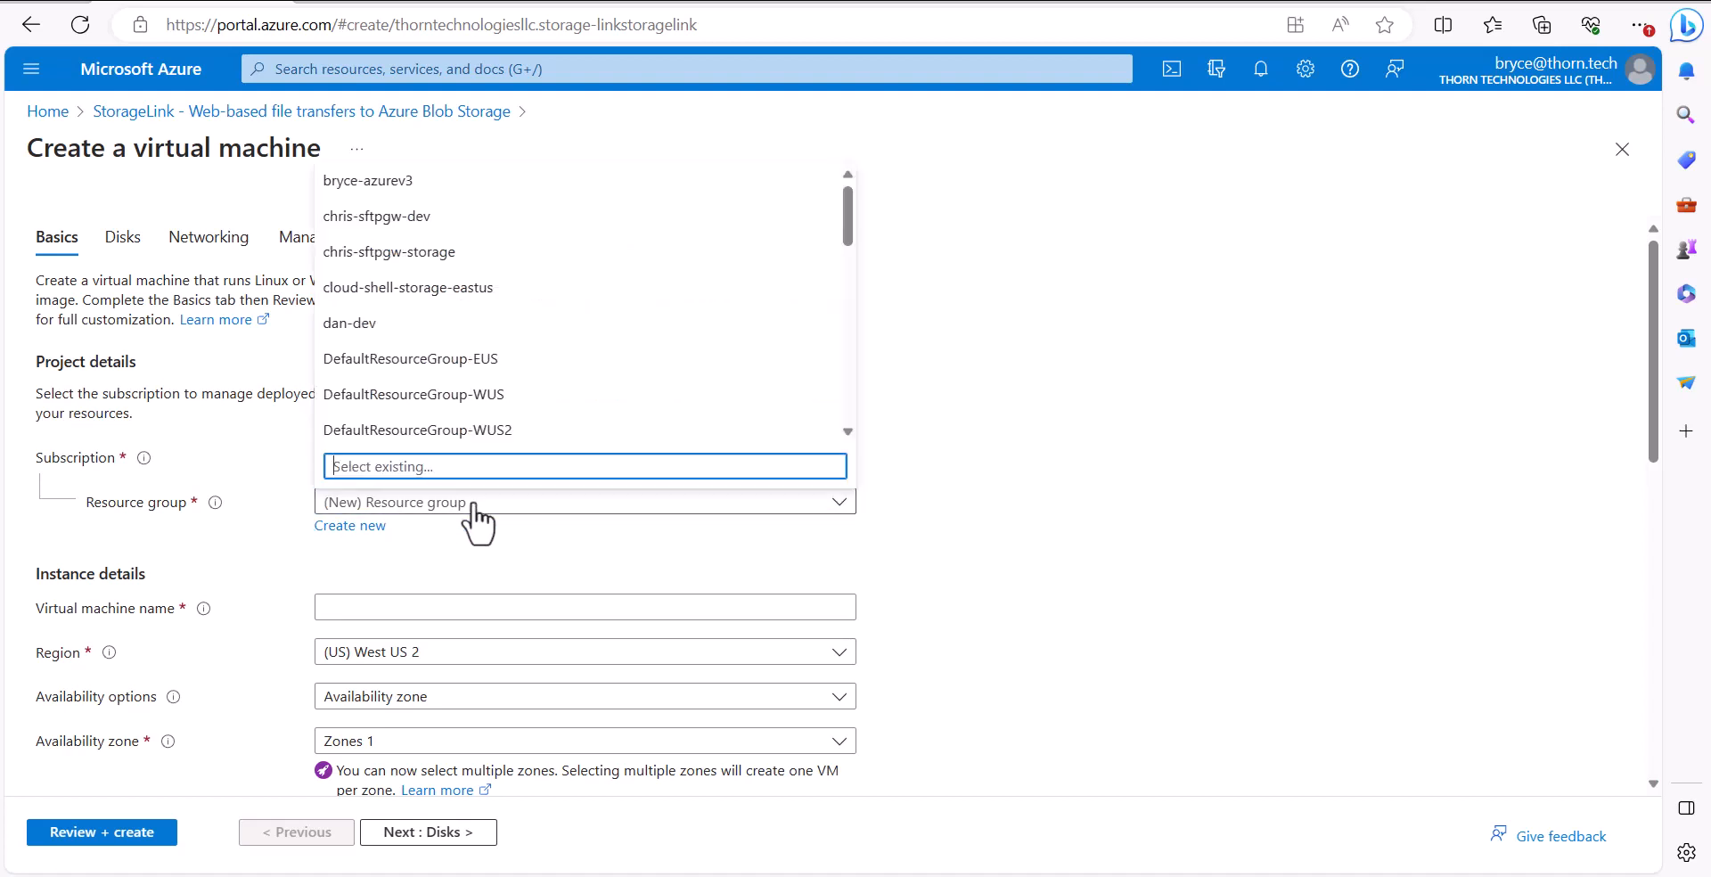
click(488, 185)
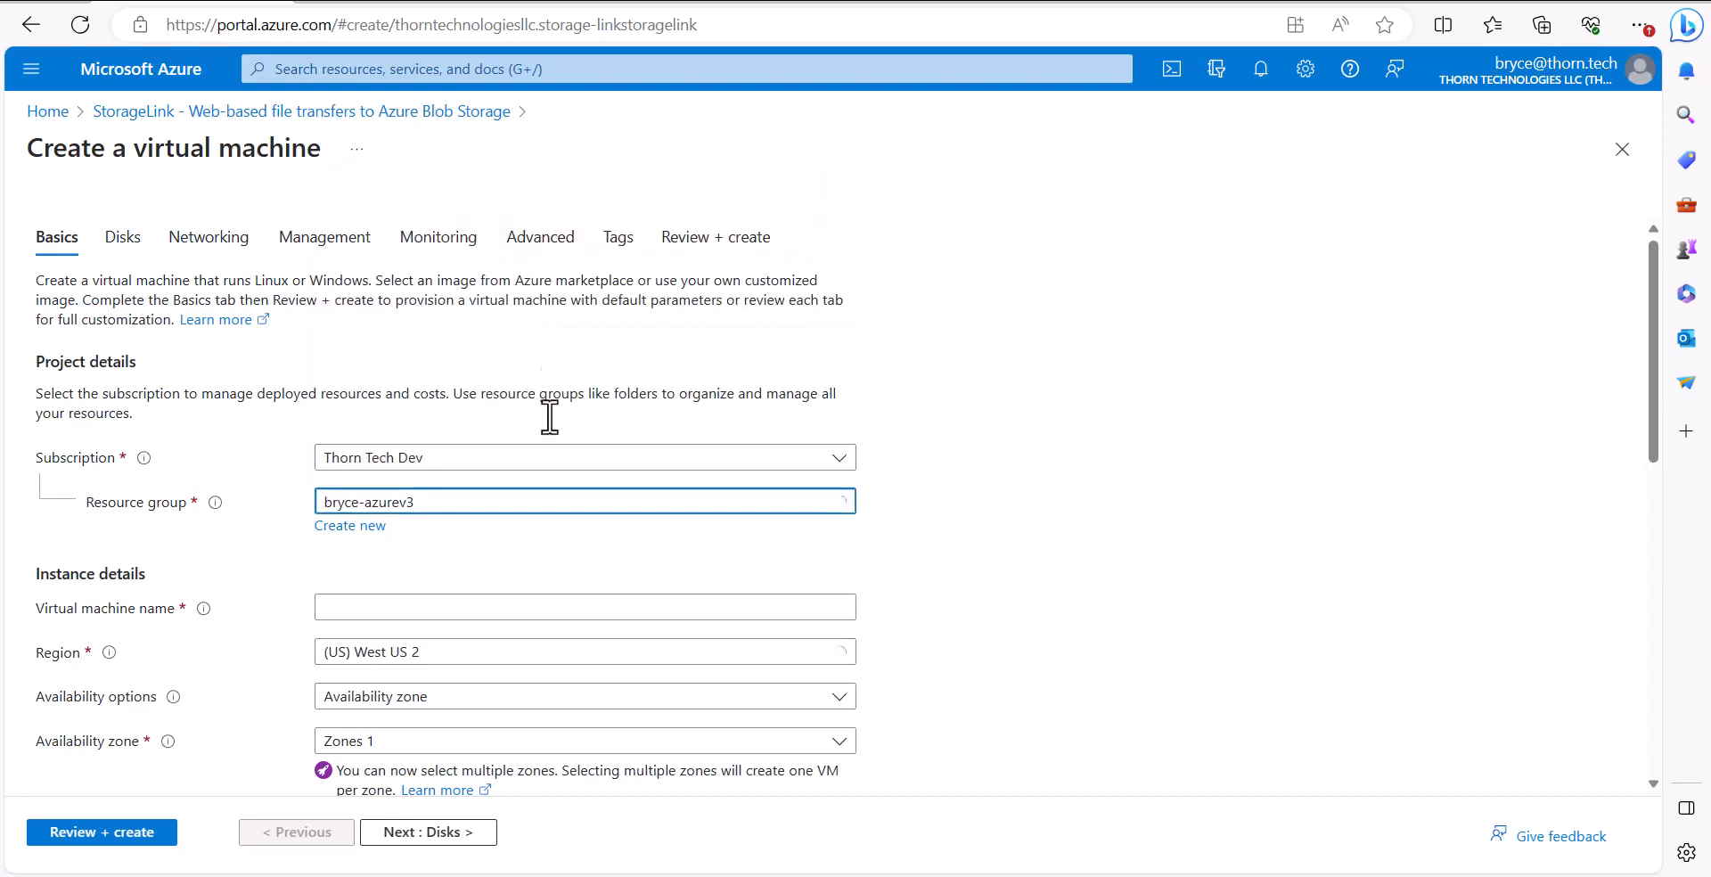
click(475, 610)
text(StorageLink)
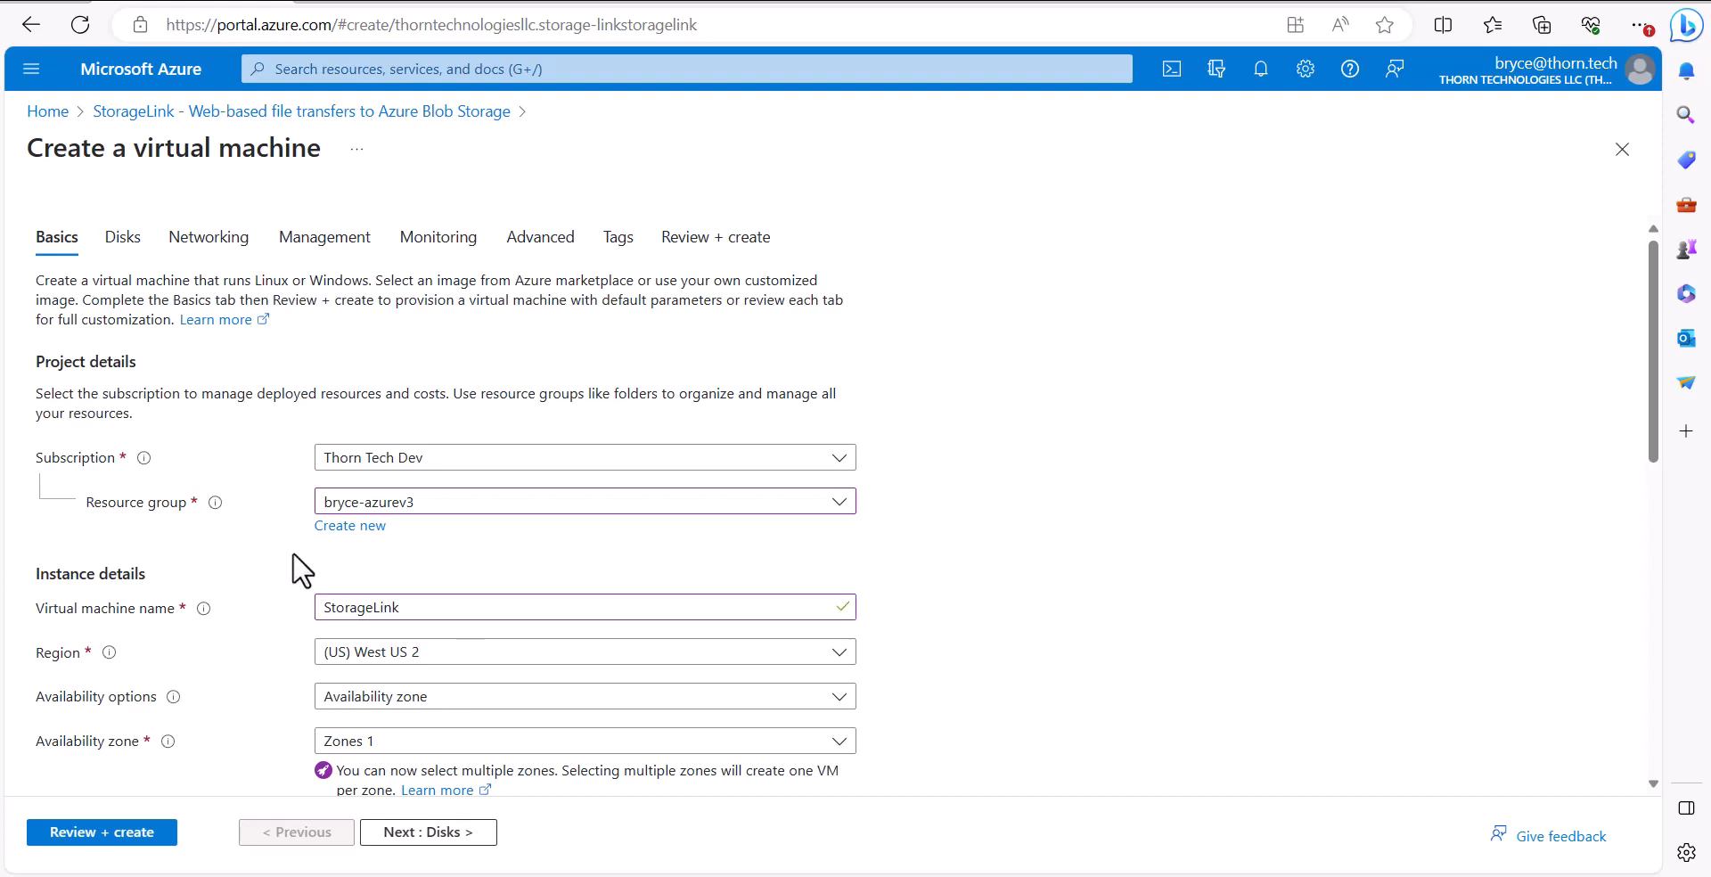
Set the VM's security type to Standard
scroll(294, 566, down, 5)
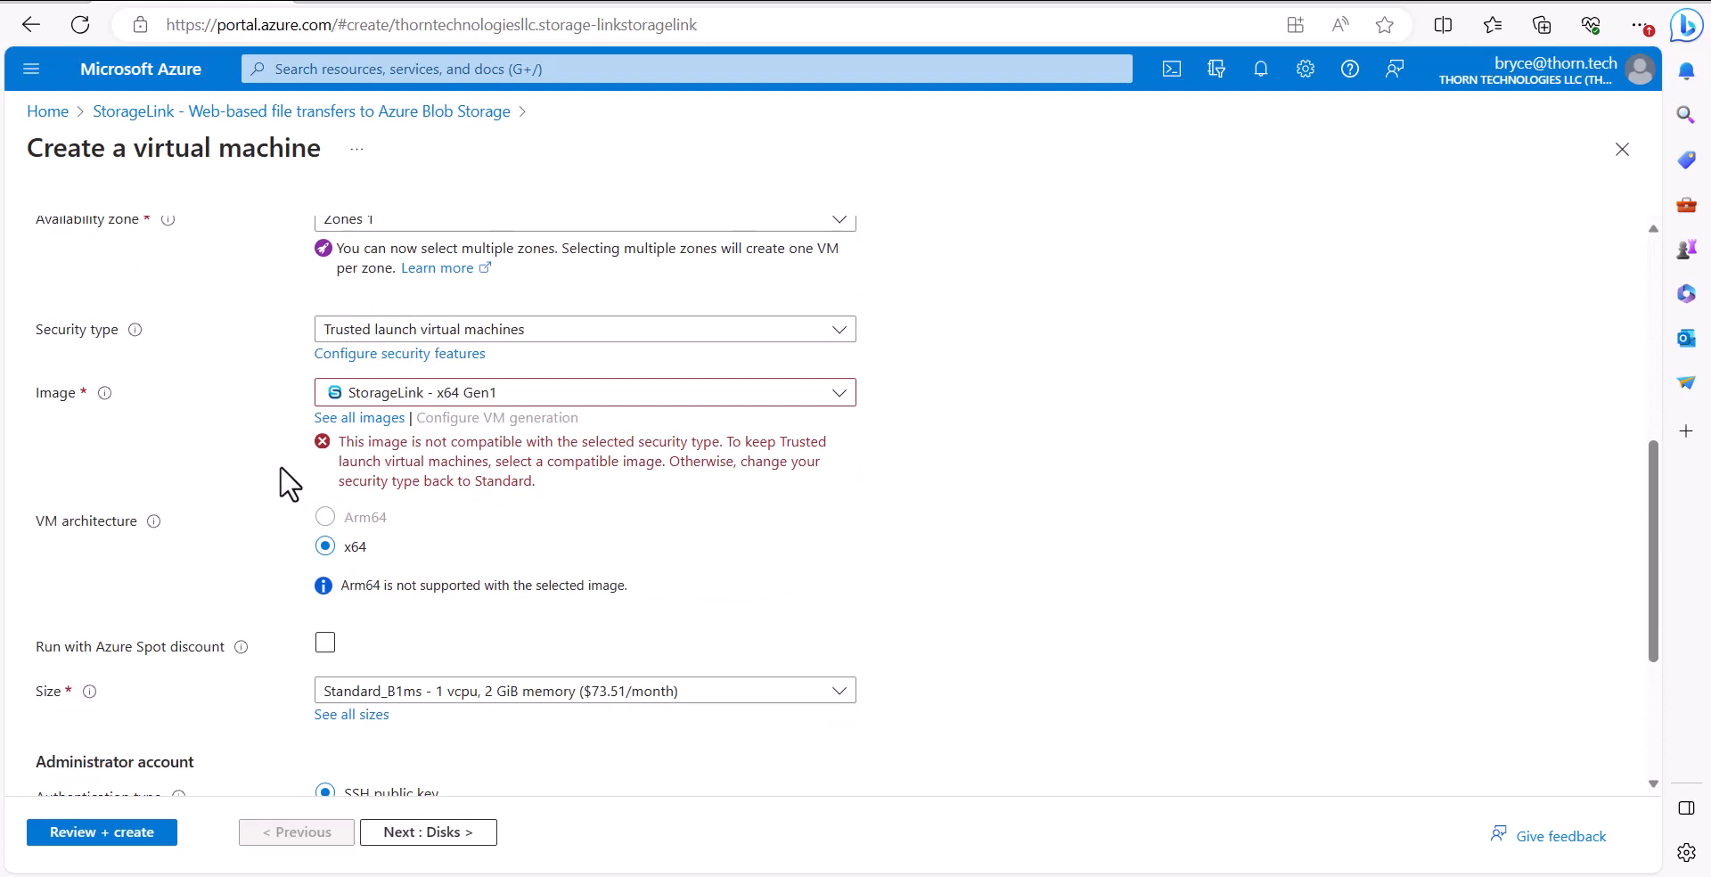
click(592, 332)
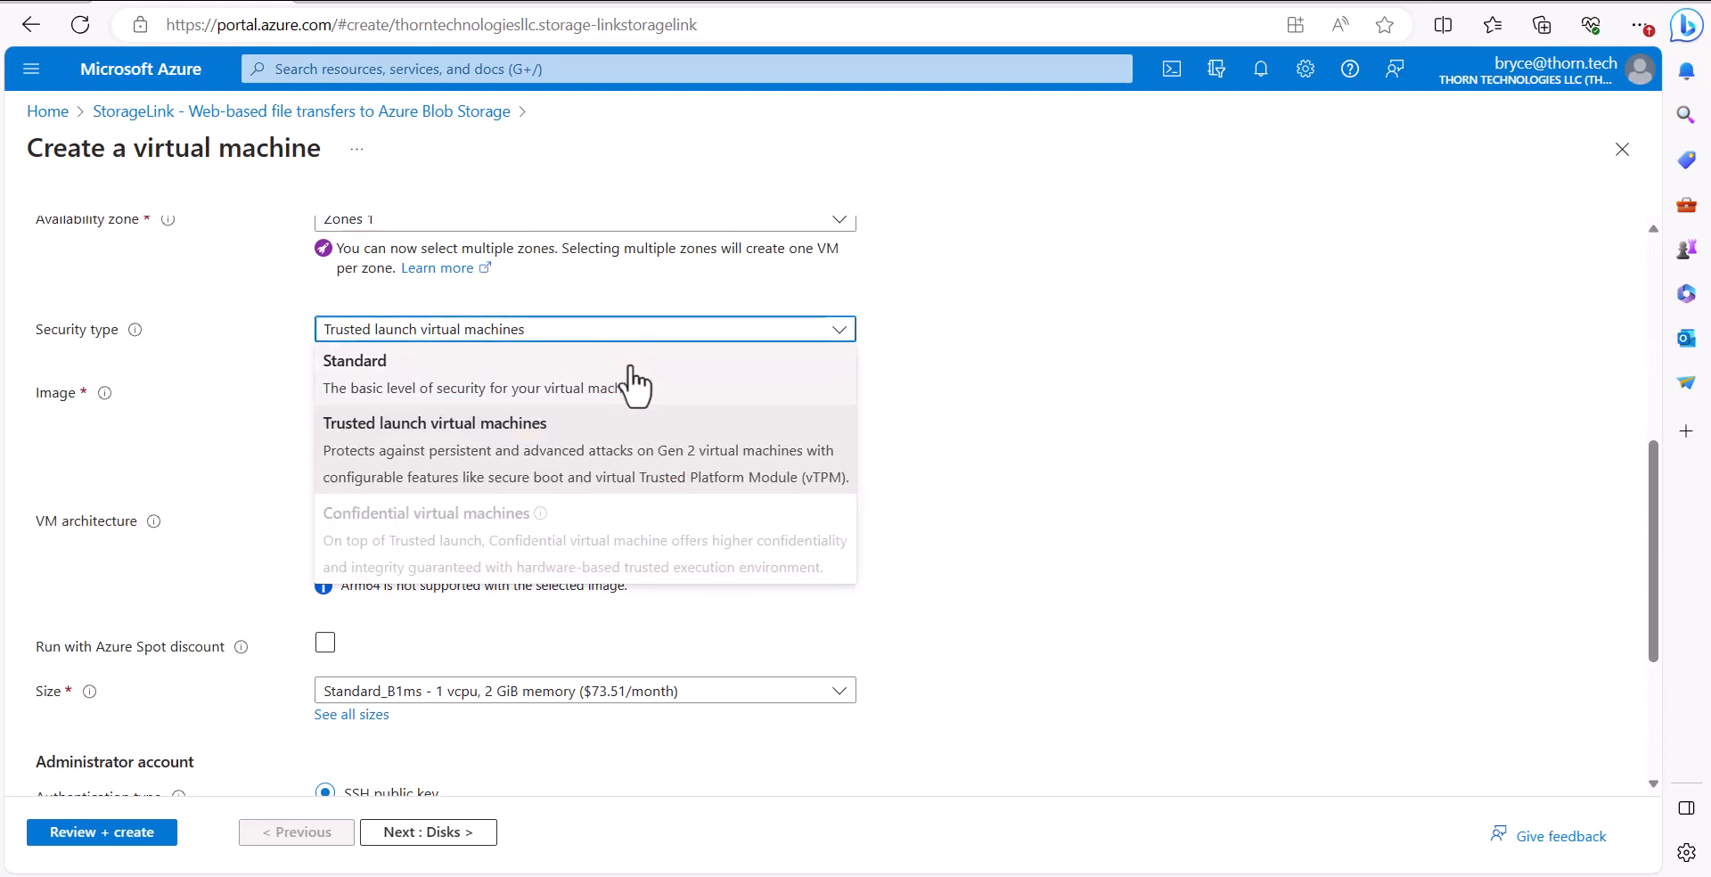
click(635, 385)
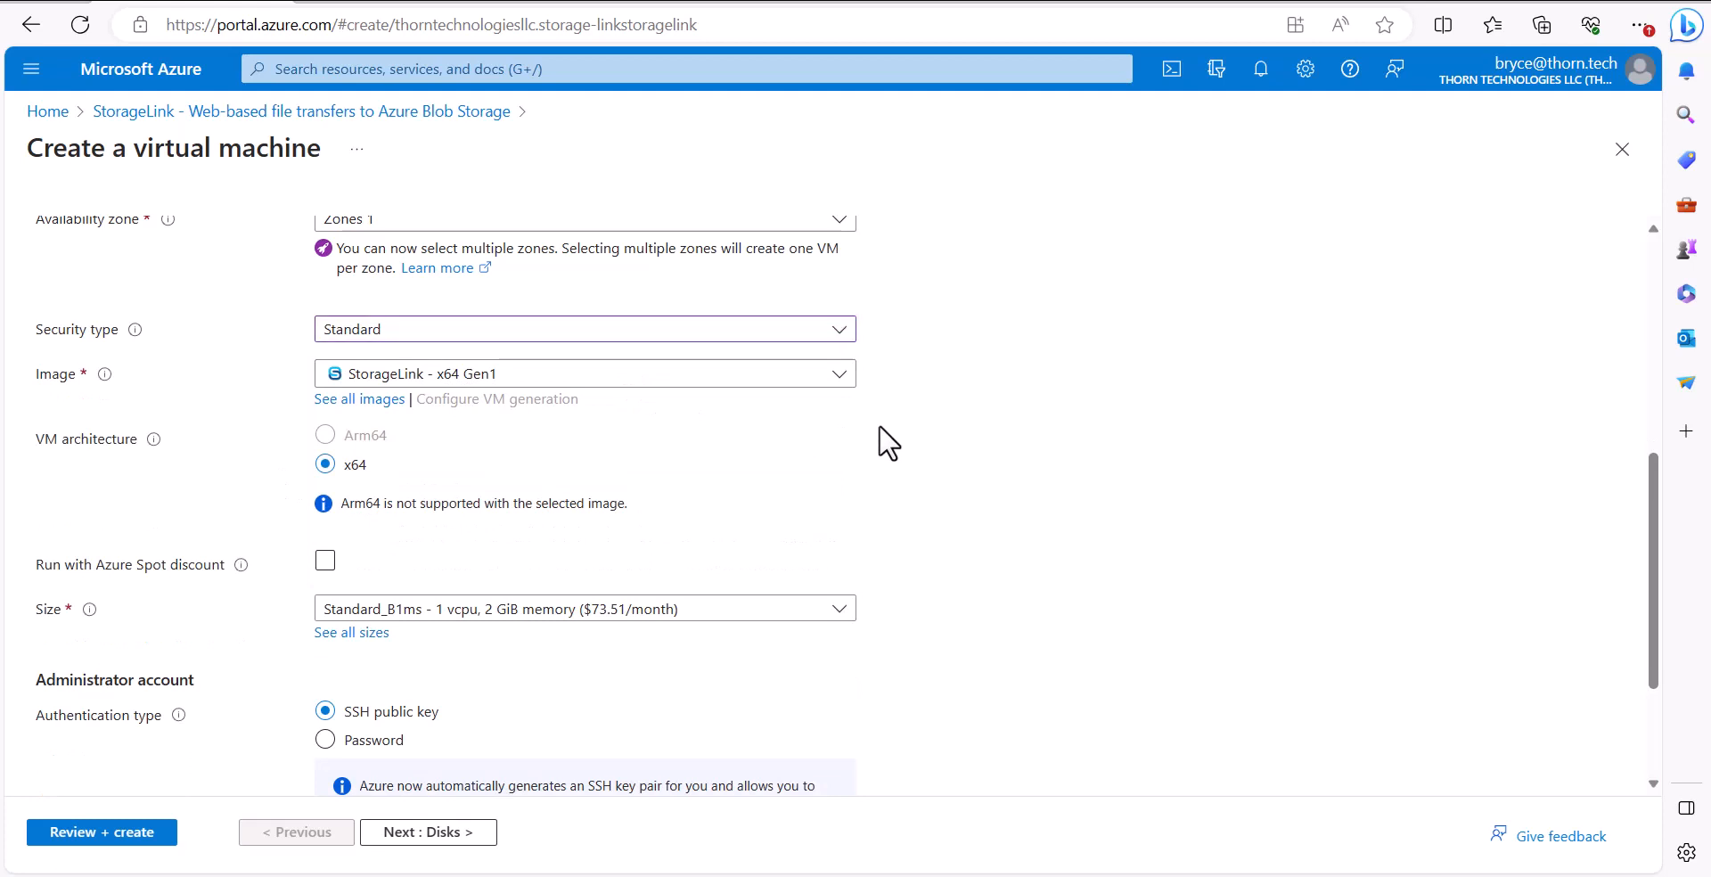
Set the SSH public key source to use an existing key stored in Azure and select the user's stored key
scroll(851, 441, down, 2)
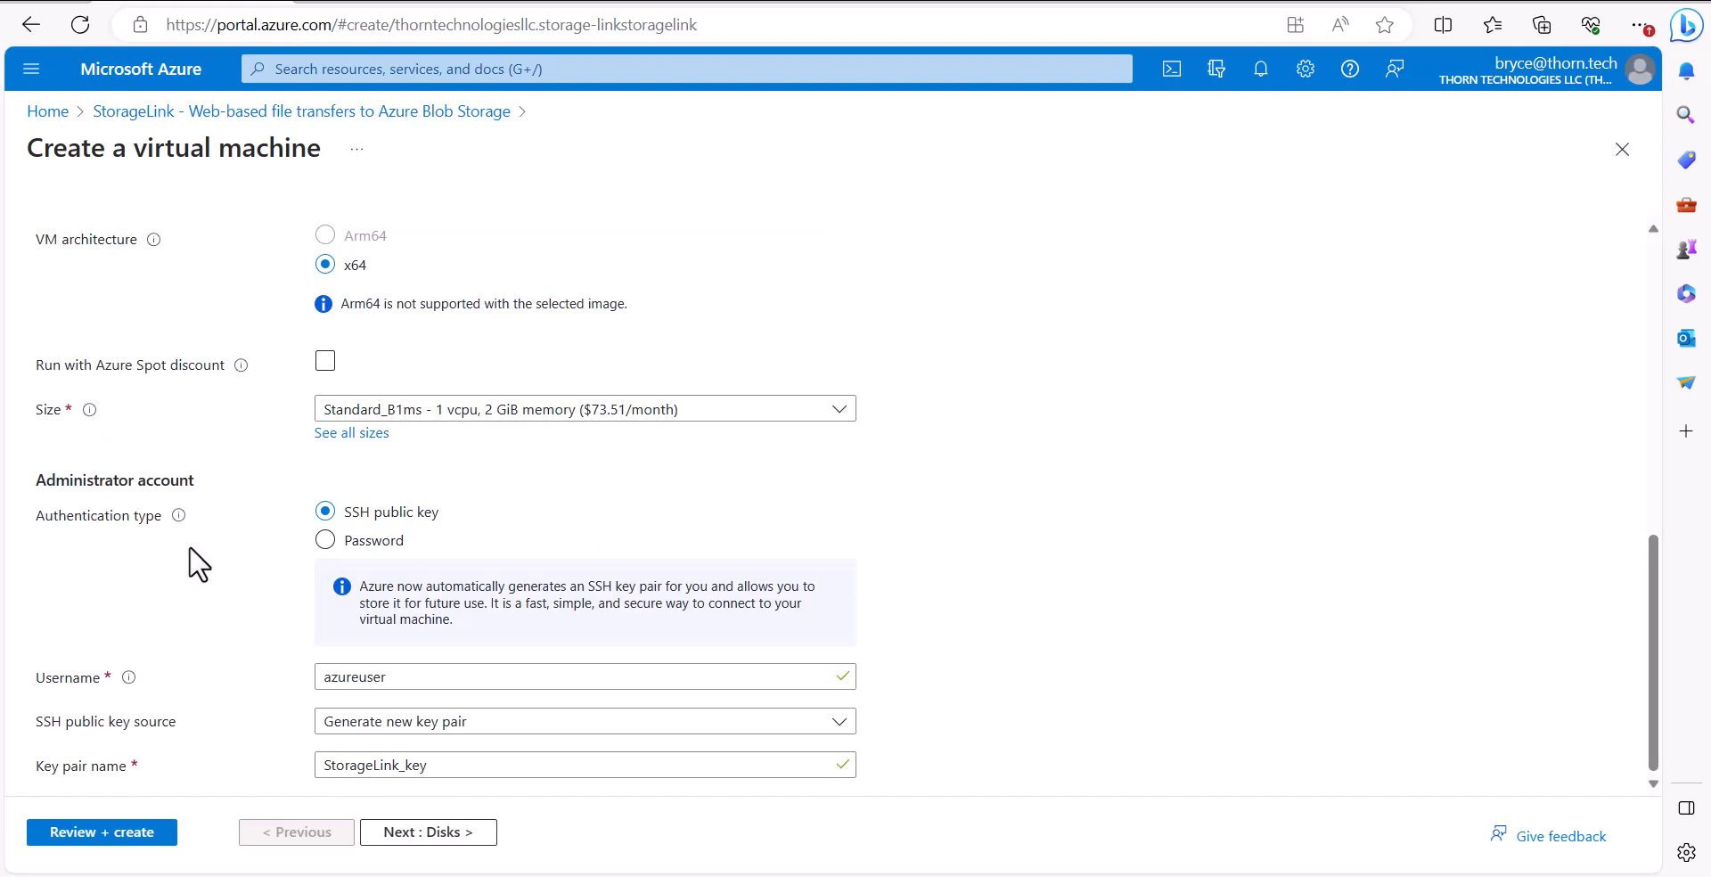
click(459, 720)
click(481, 658)
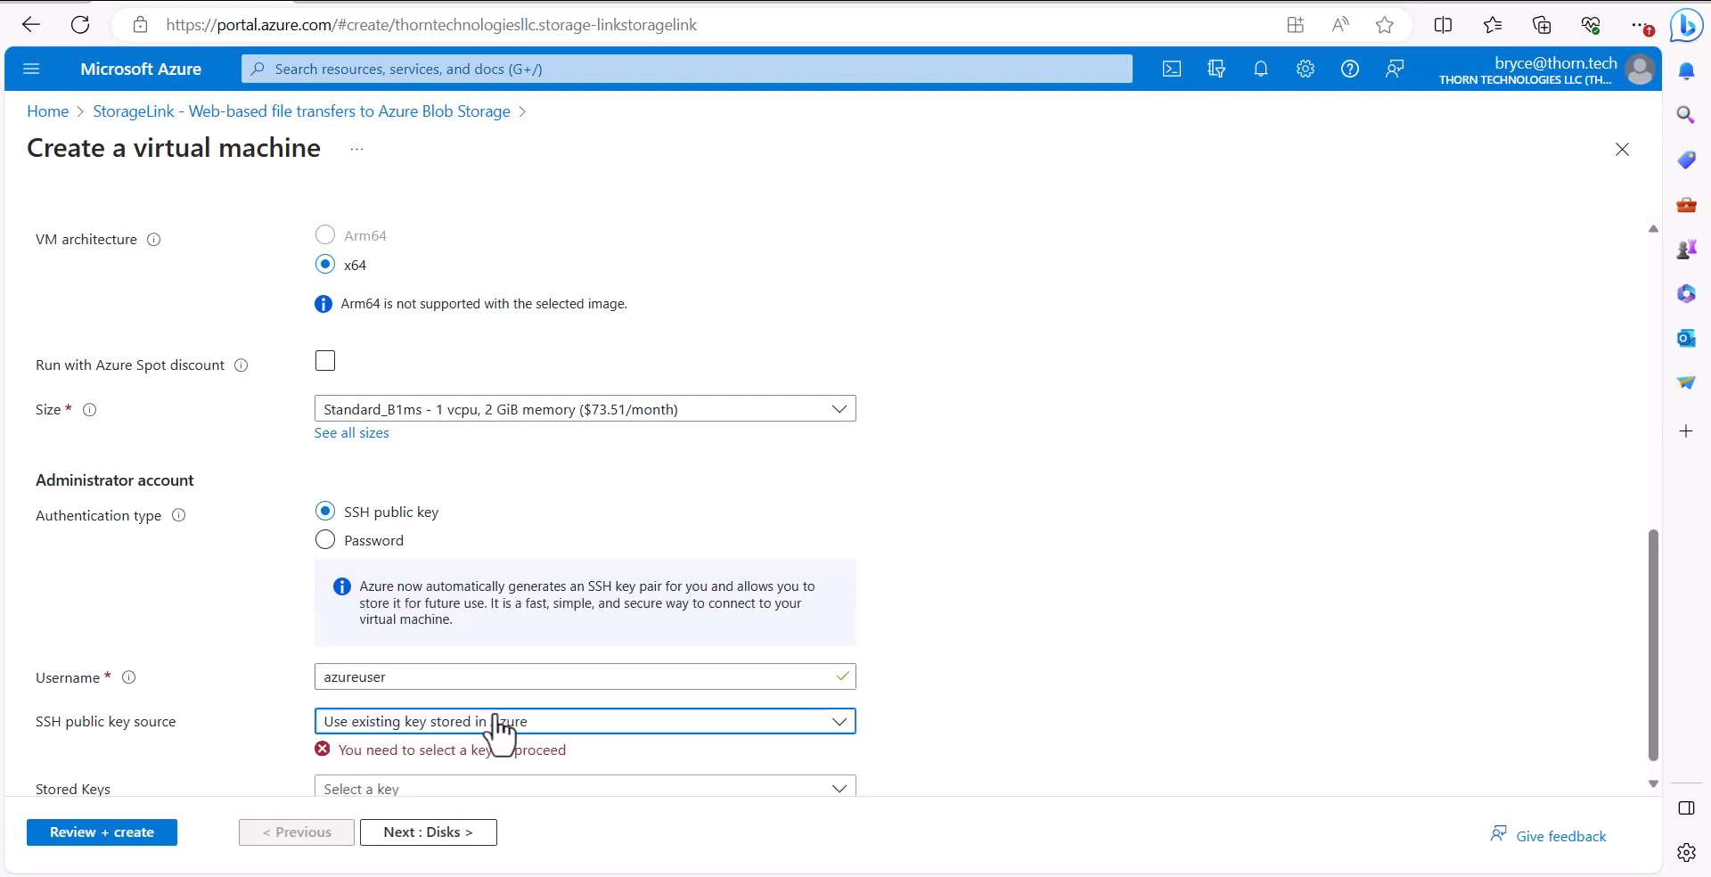
click(498, 765)
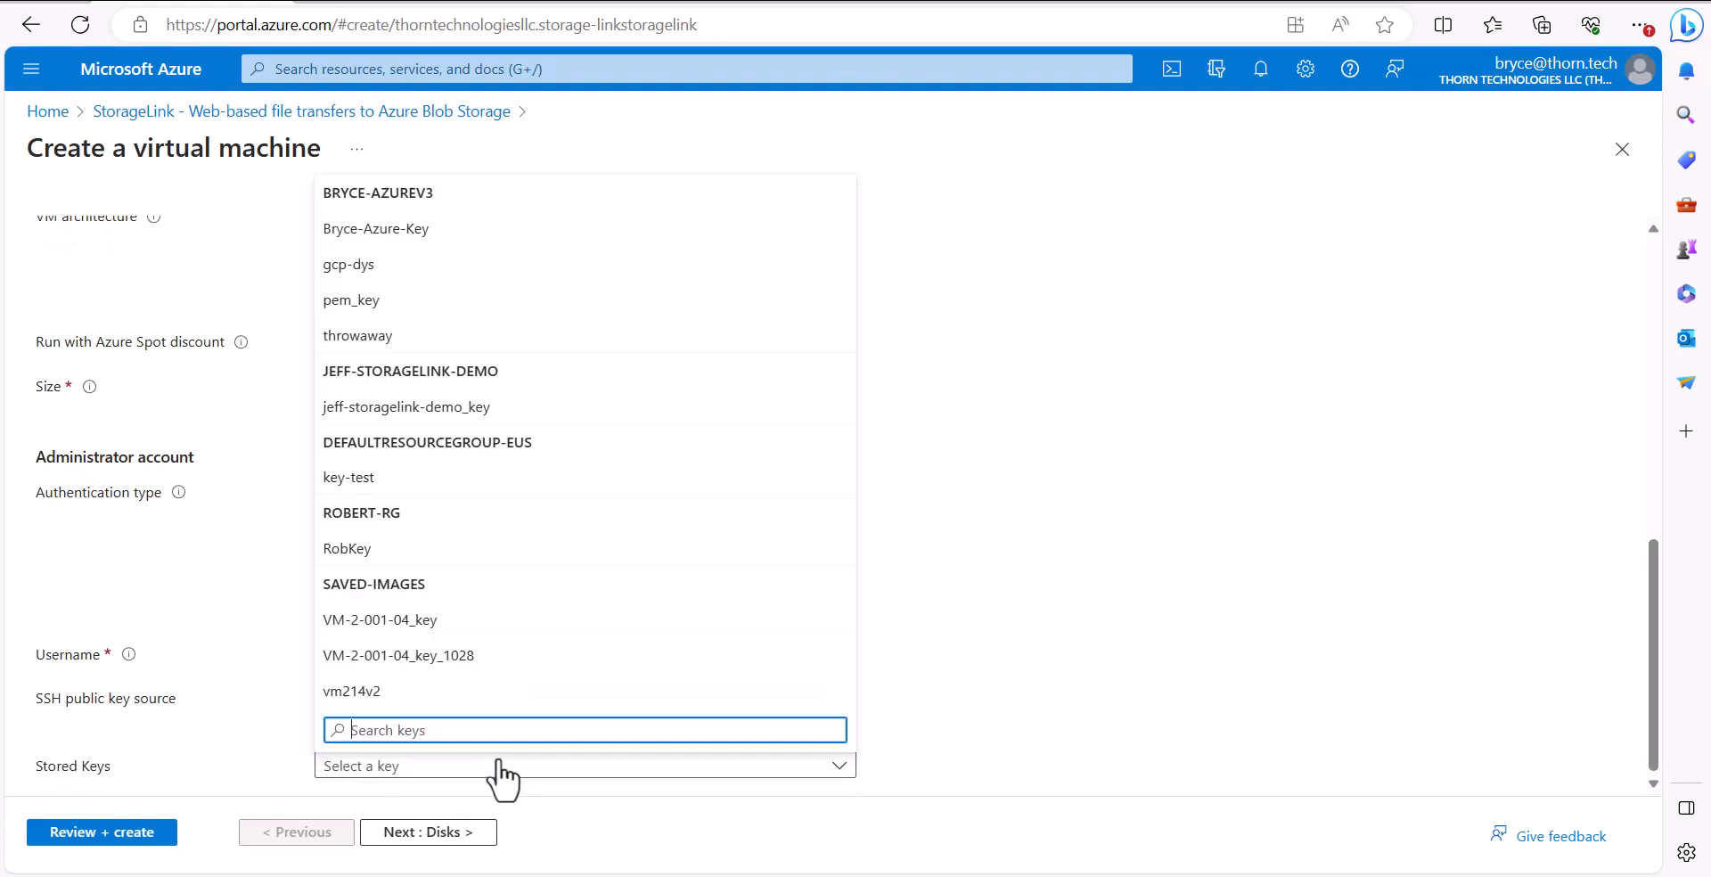
click(539, 230)
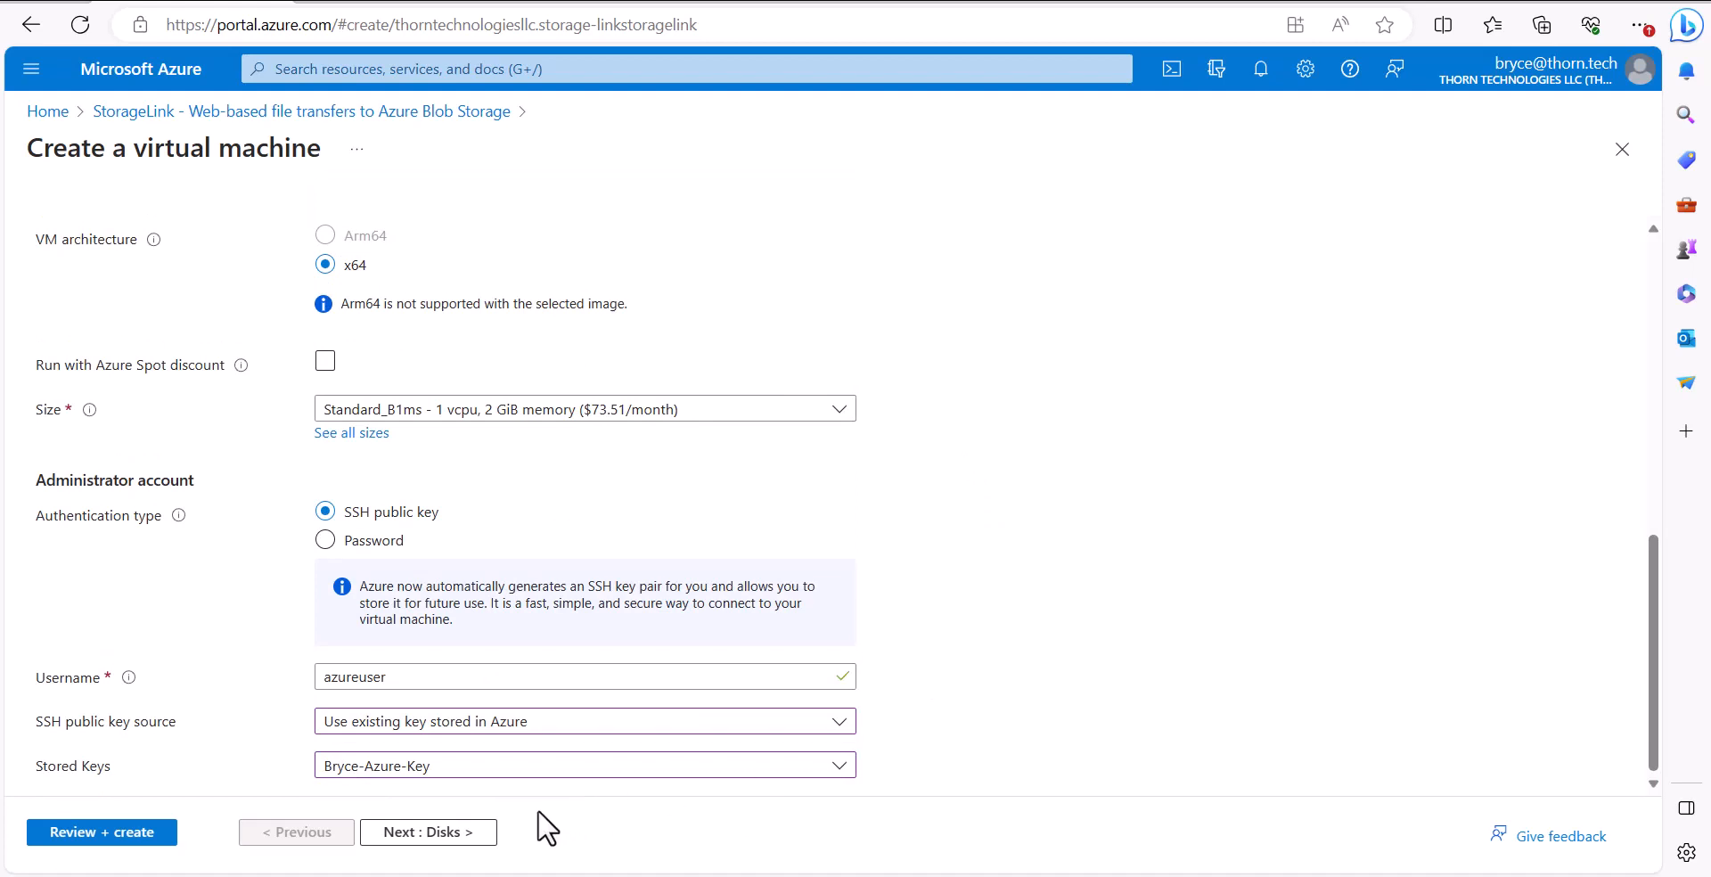
Advance through Disks to the Networking settings and start creating a new network security group
click(461, 836)
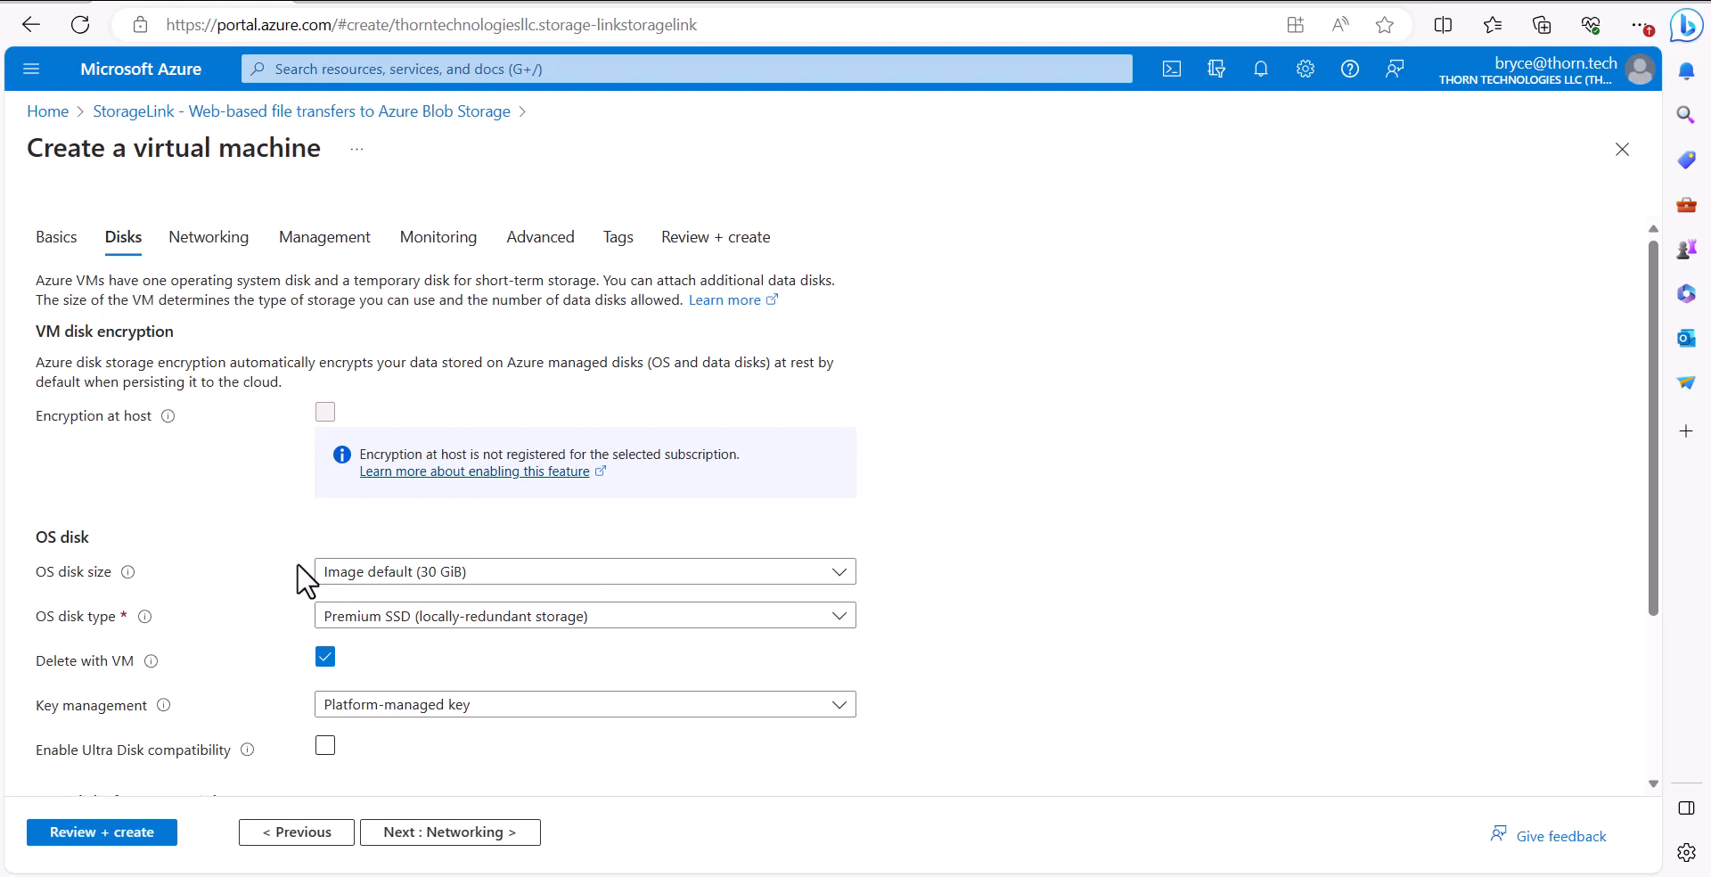
click(525, 831)
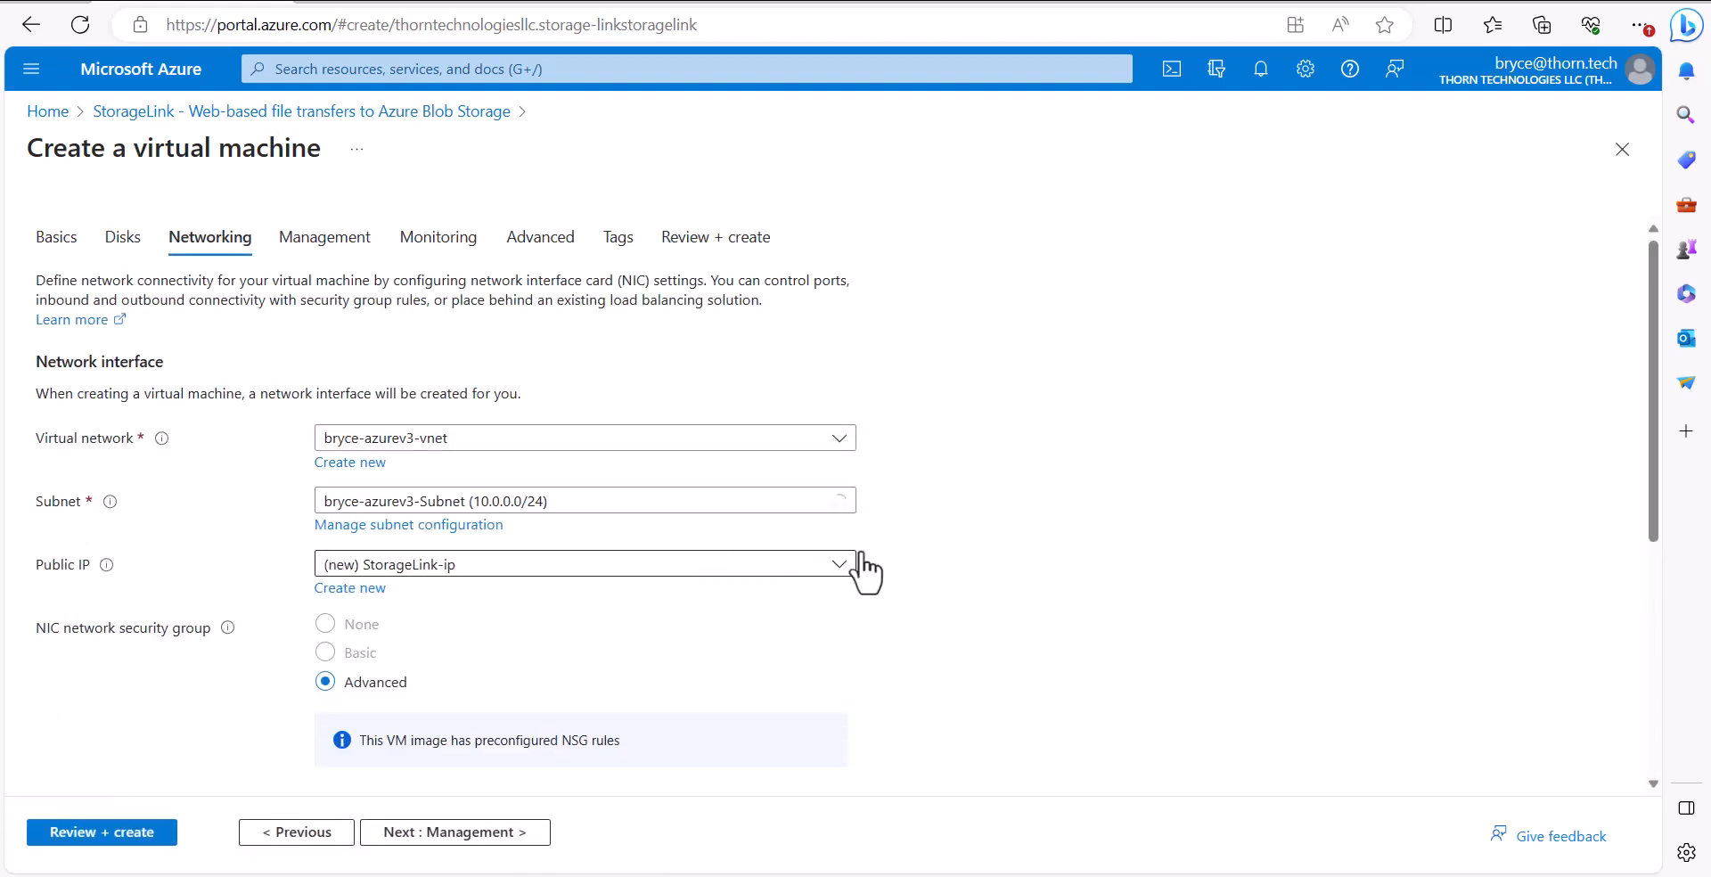
scroll(886, 563, down, 3)
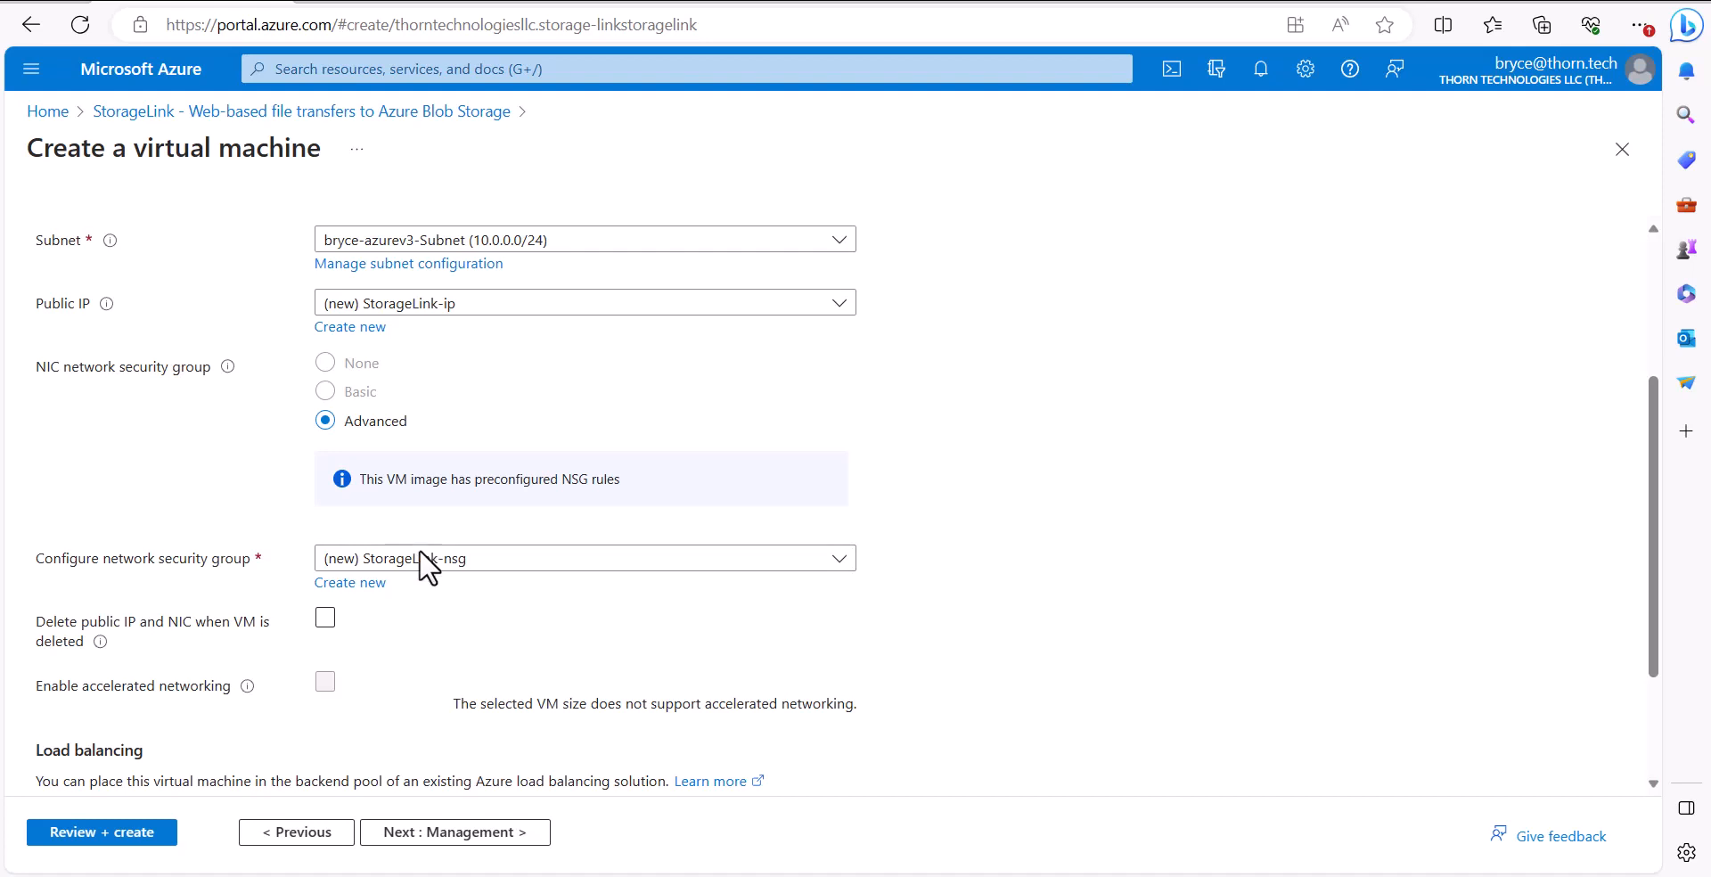
click(376, 585)
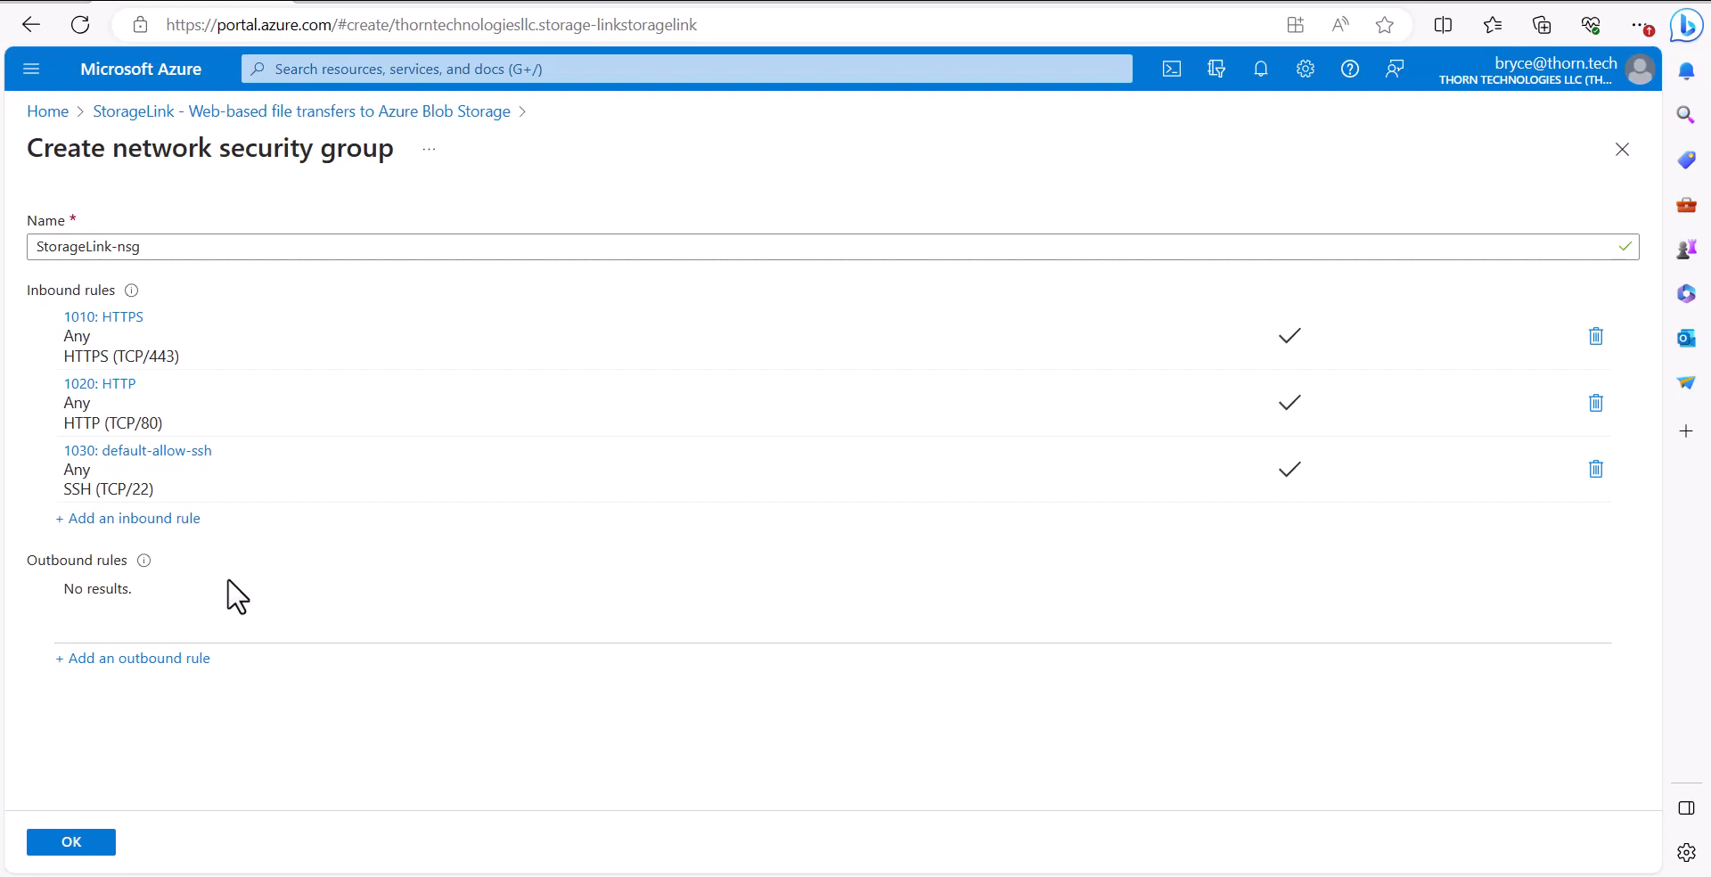
Edit the default-allow-ssh inbound rule to allow only the source IP address 50.219.57.90/32
click(163, 452)
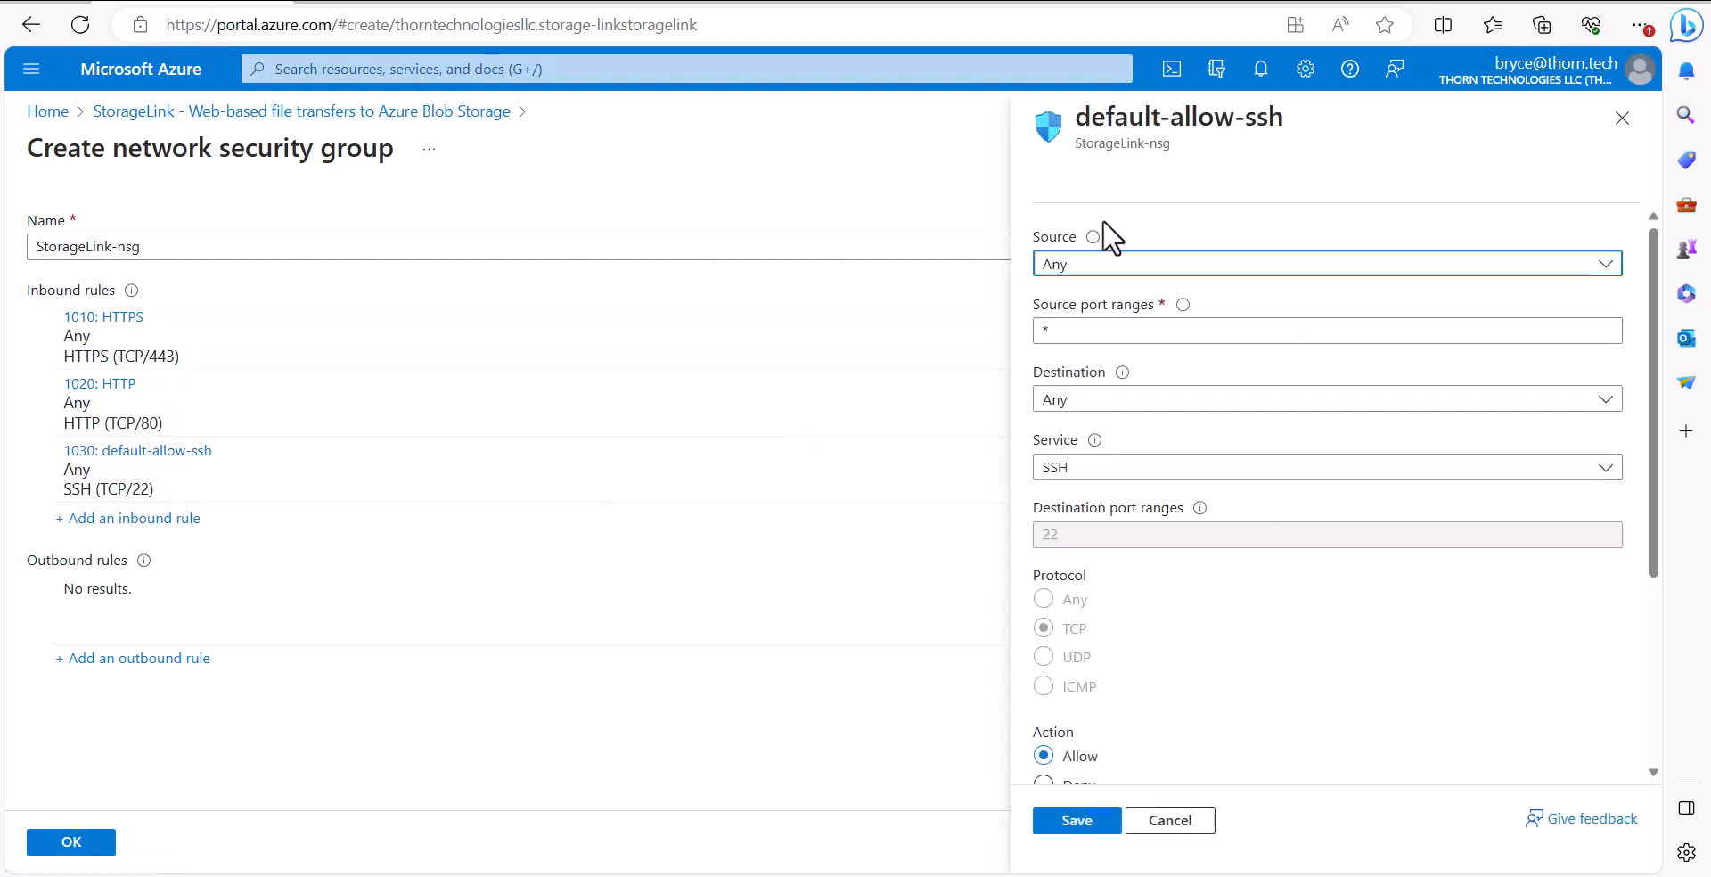
click(1163, 266)
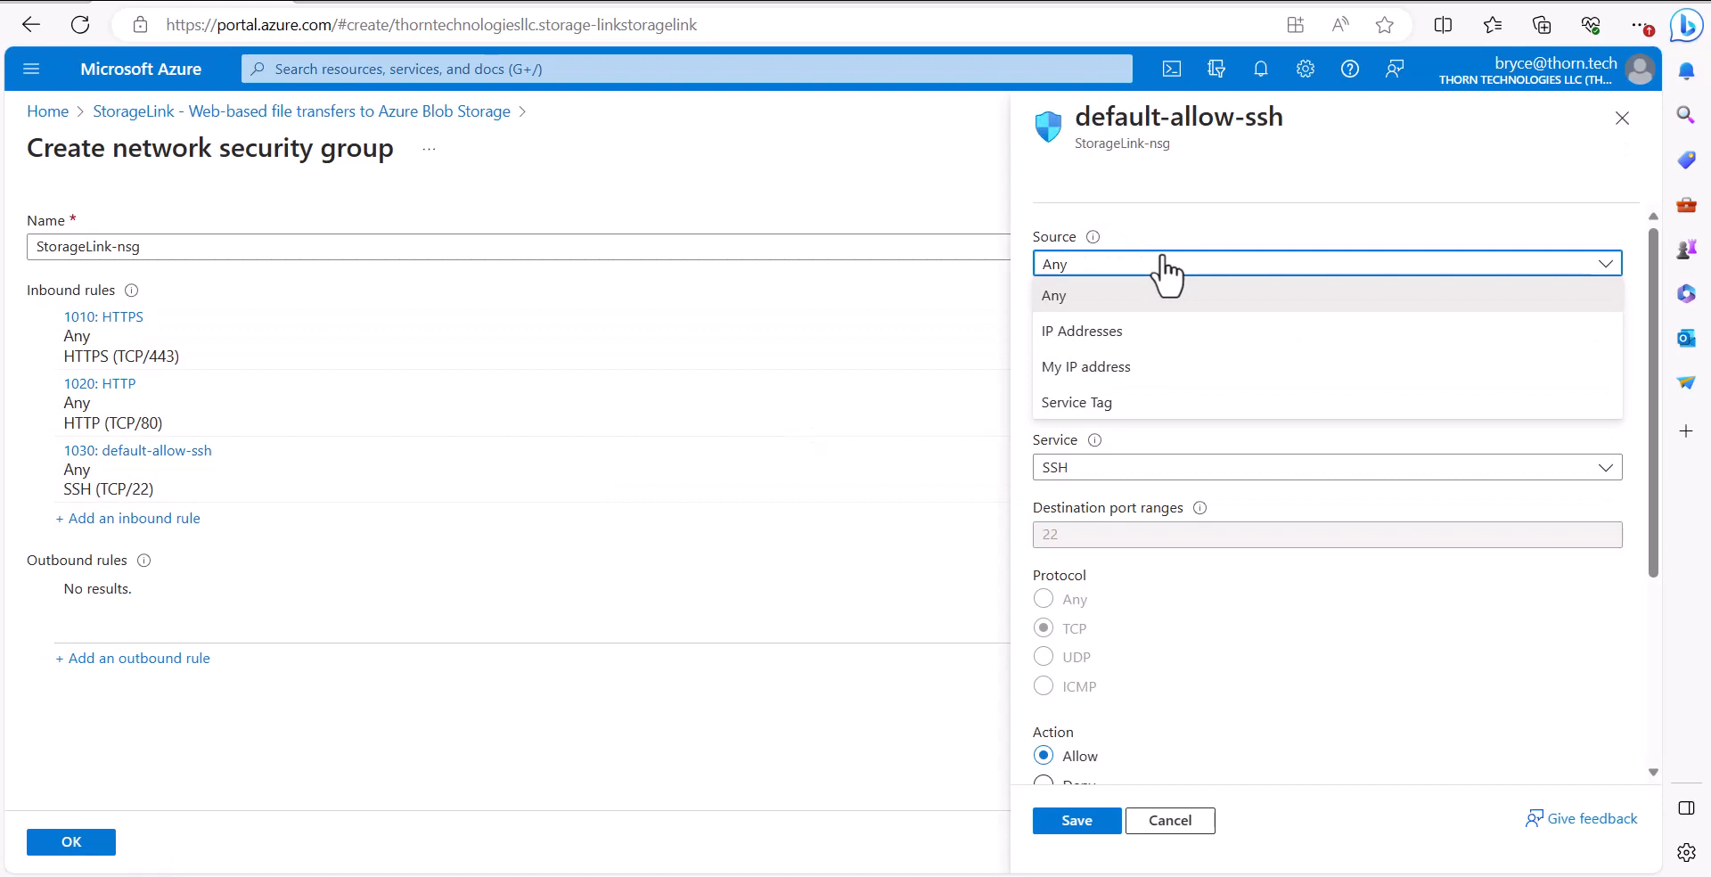
click(1198, 335)
click(1199, 332)
text(50.219.57.90)
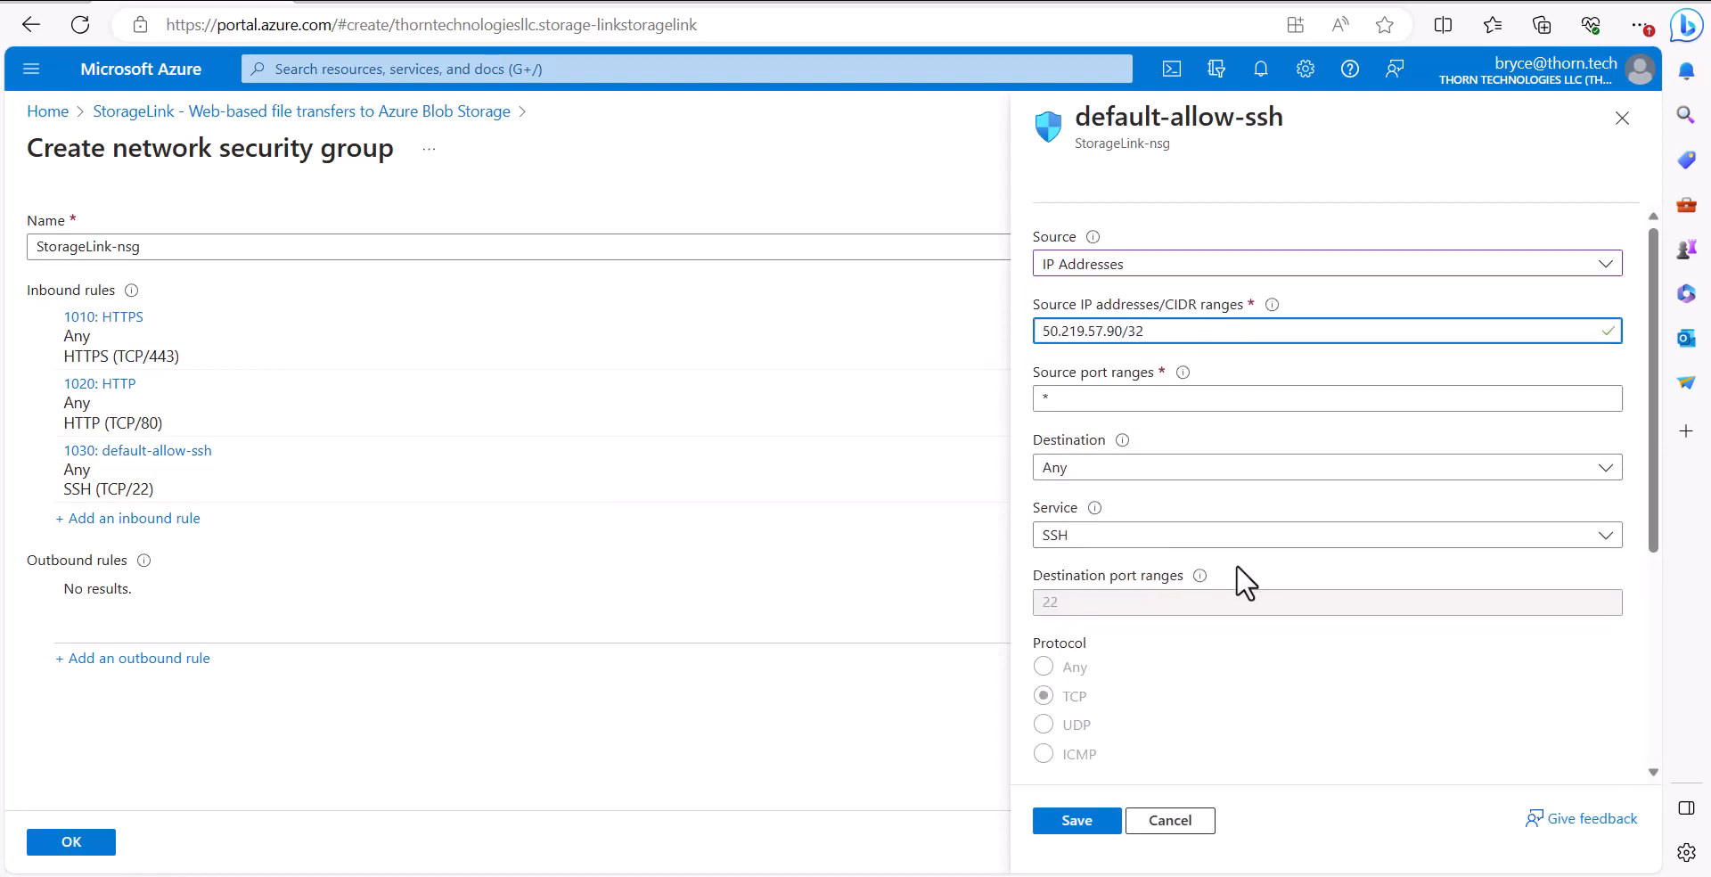
Set the SSH rule's priority to 1031 and save the rule
scroll(1257, 579, down, 2)
scroll(1260, 580, down, 2)
click(1199, 577)
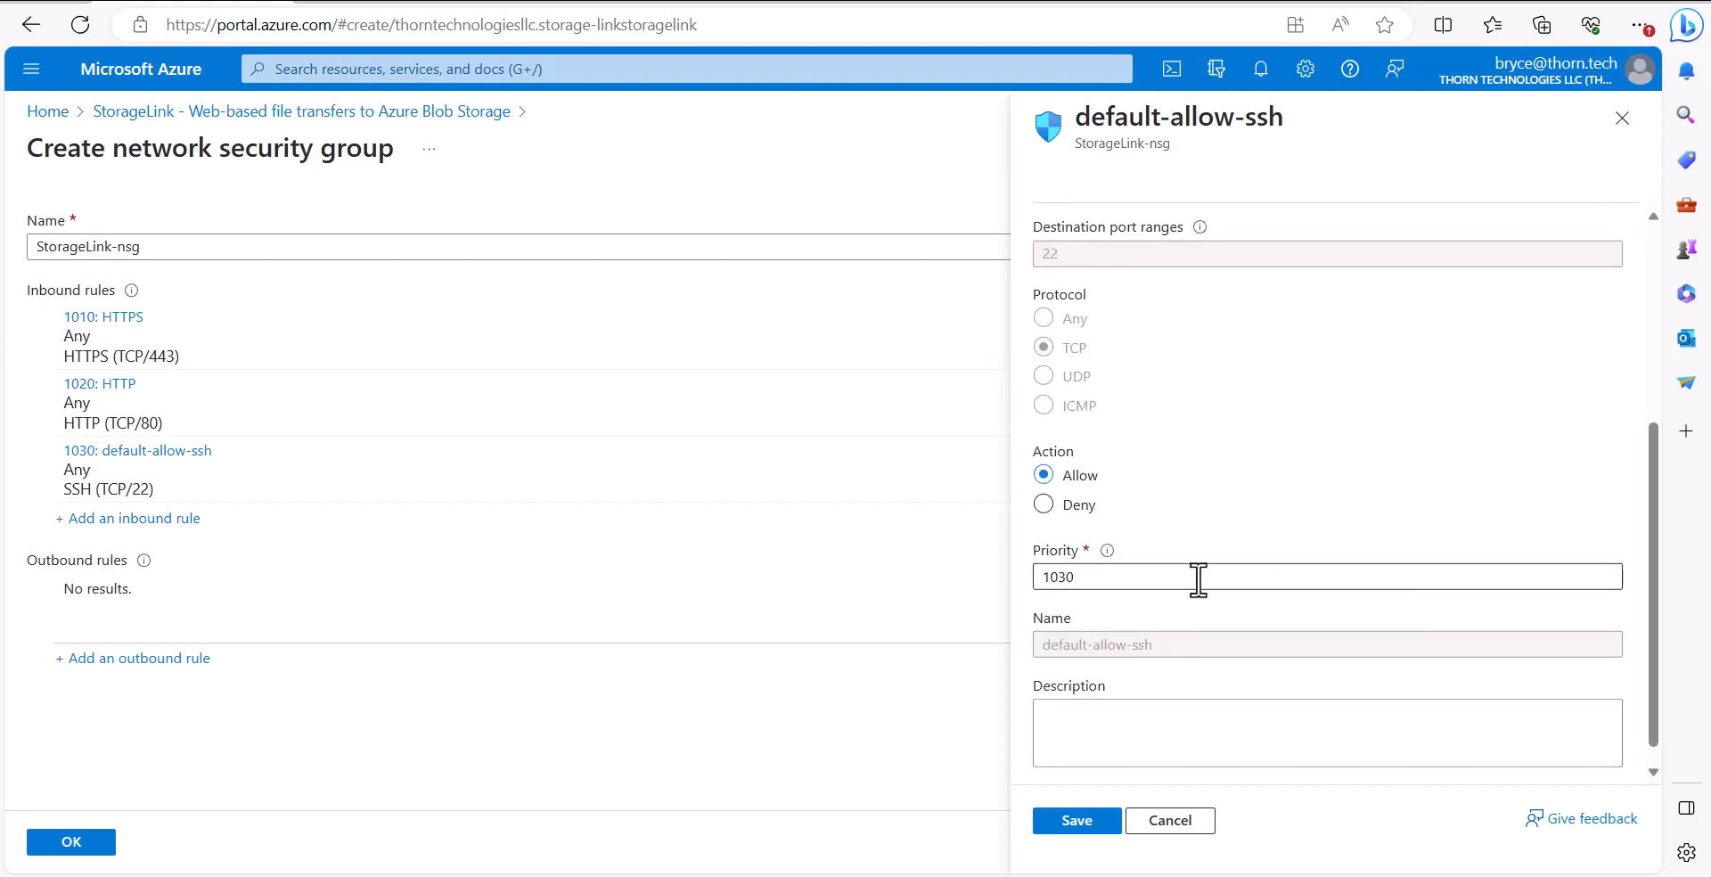
key(BackSpace)
text(1)
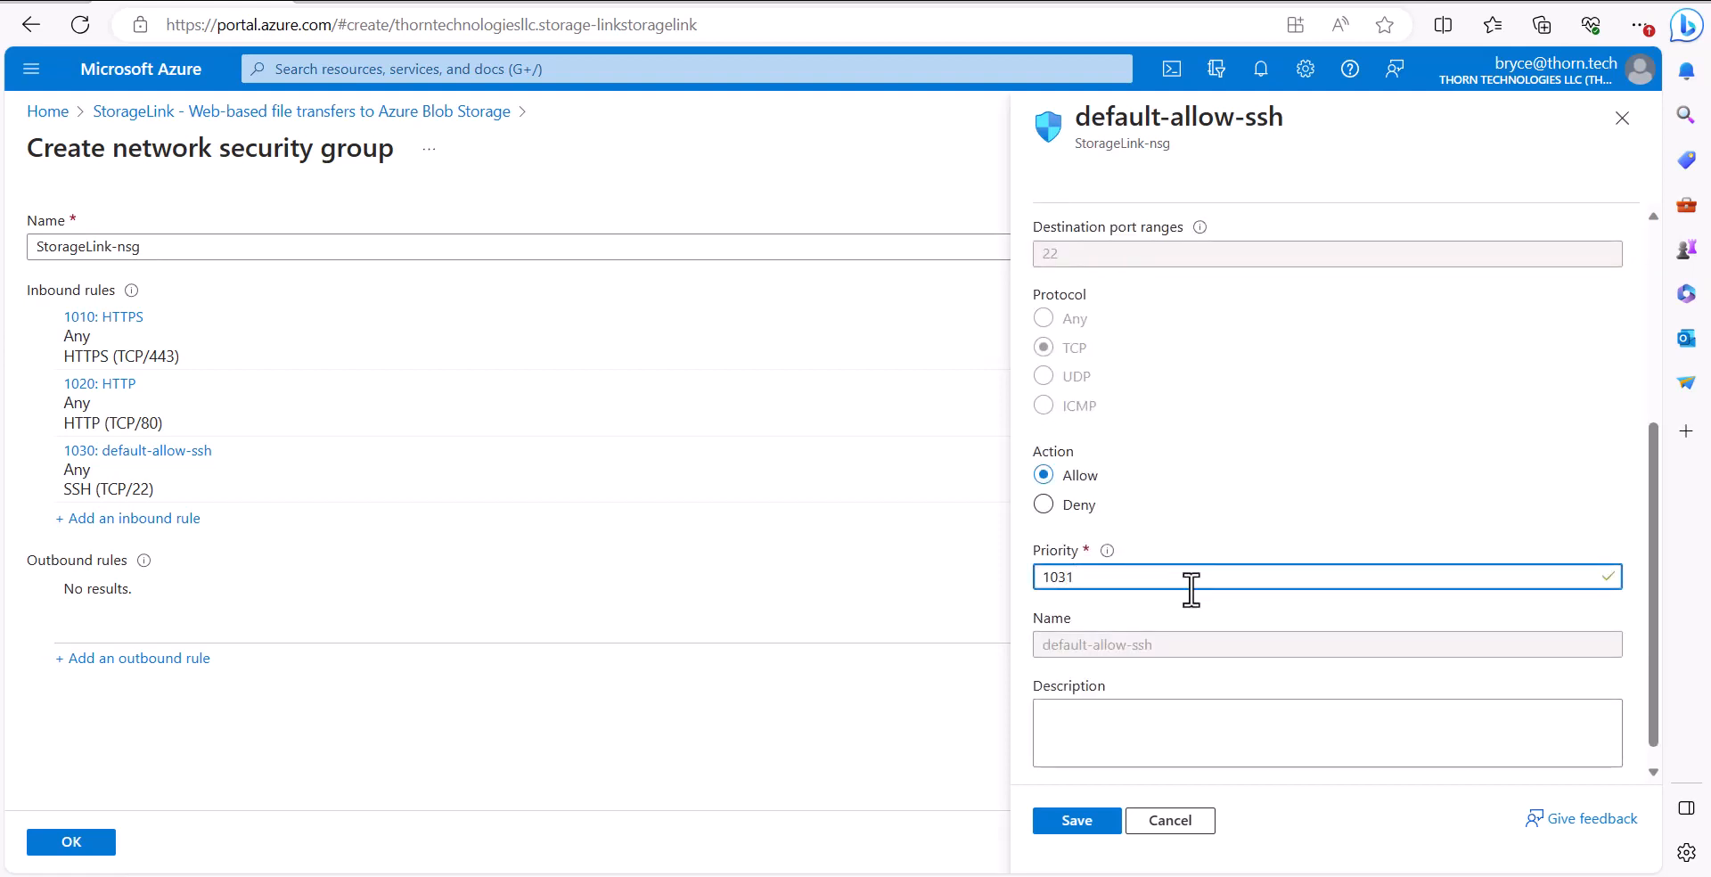
scroll(1193, 615, down, 1)
click(1148, 514)
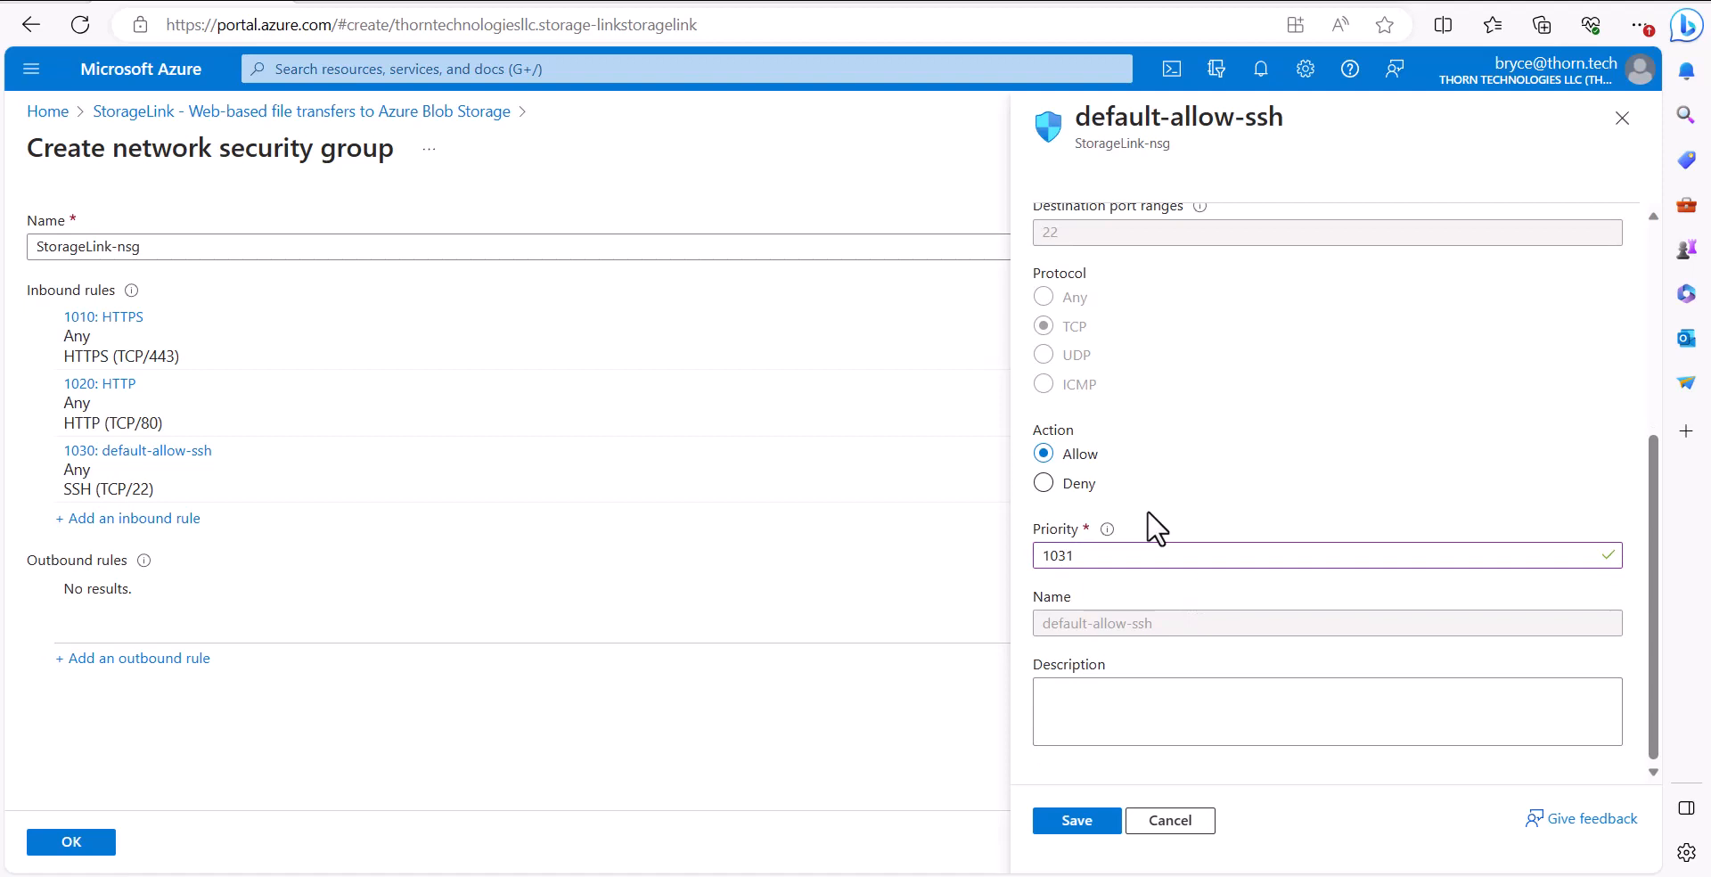
scroll(1147, 517, up, 4)
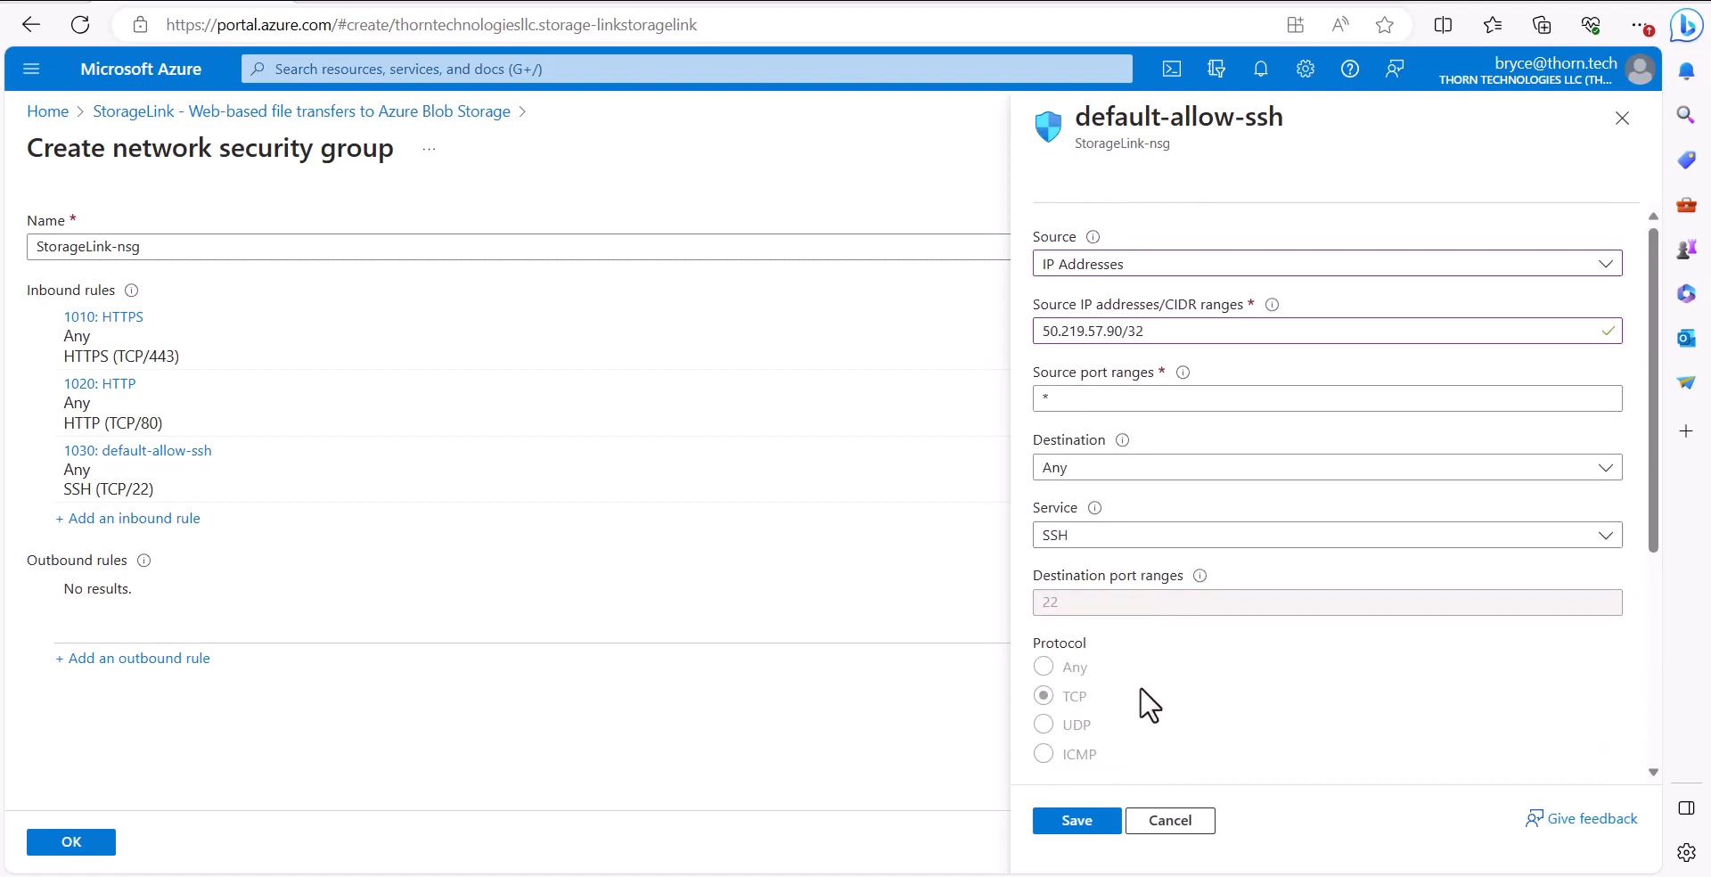
click(1074, 820)
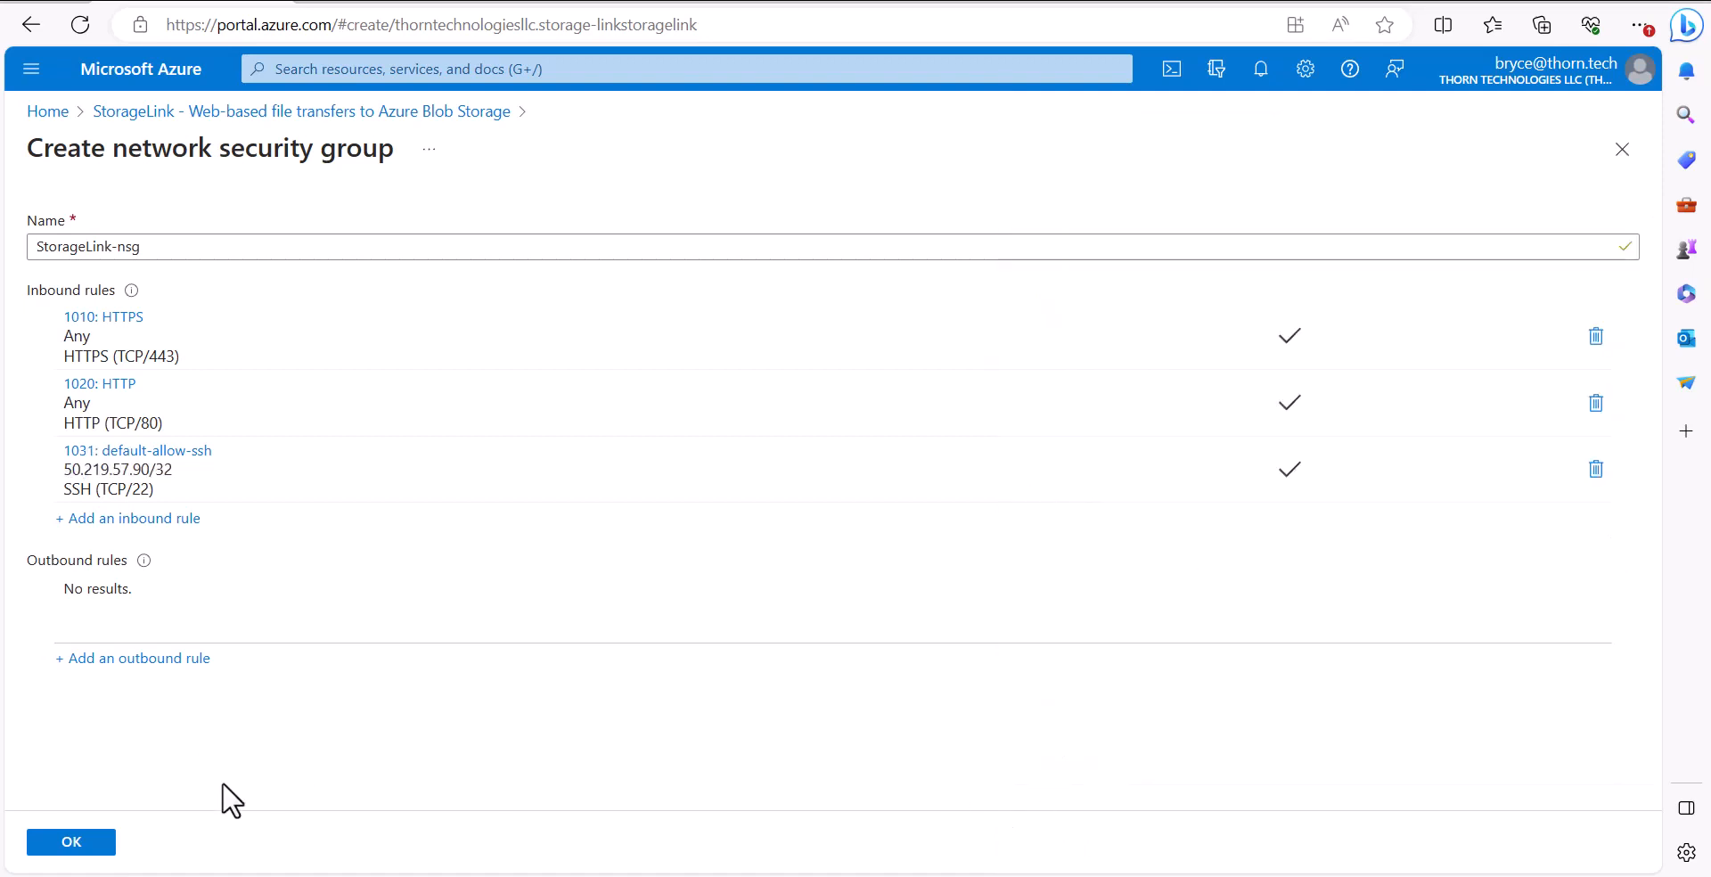
Confirm the network security group, then review and create the virtual machine
click(75, 844)
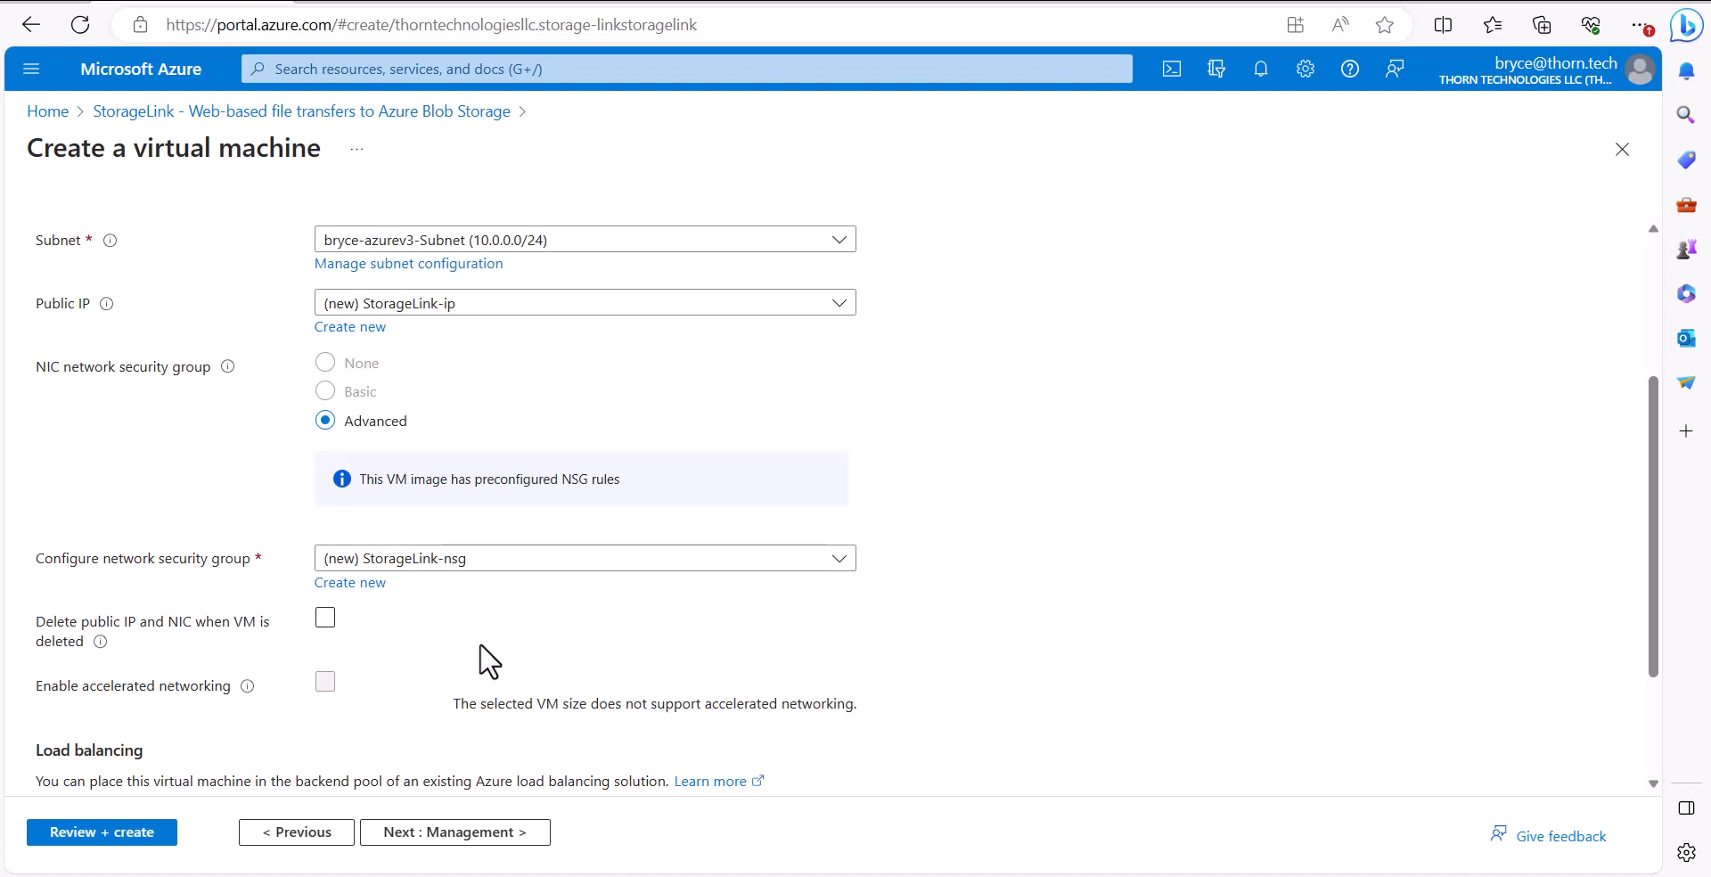
click(164, 834)
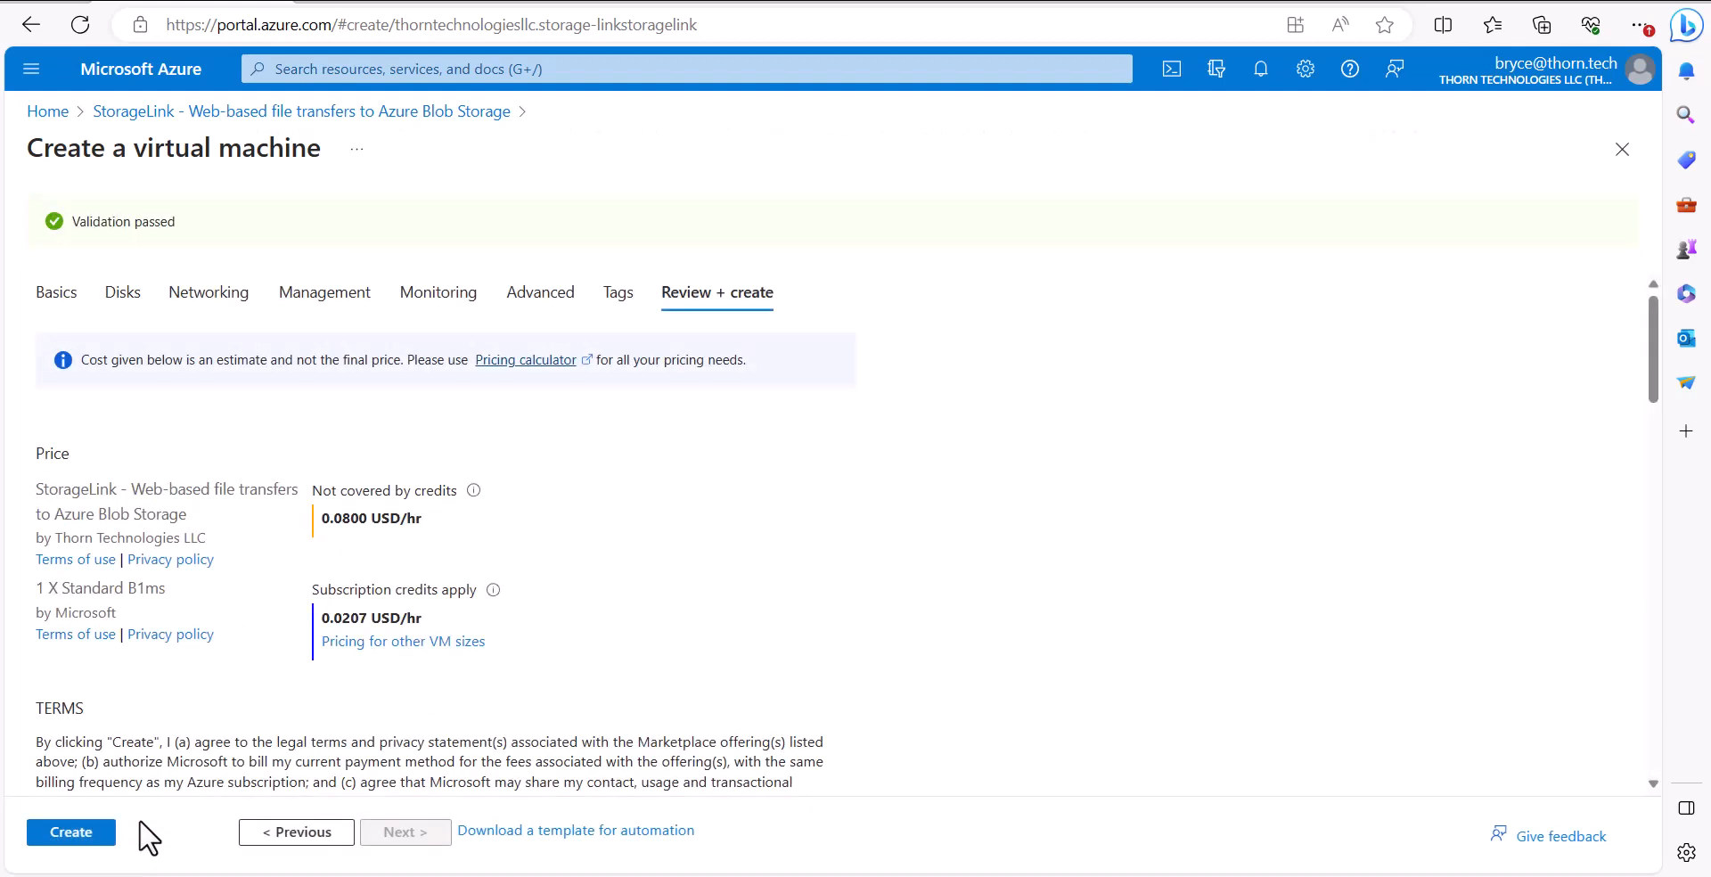
click(106, 832)
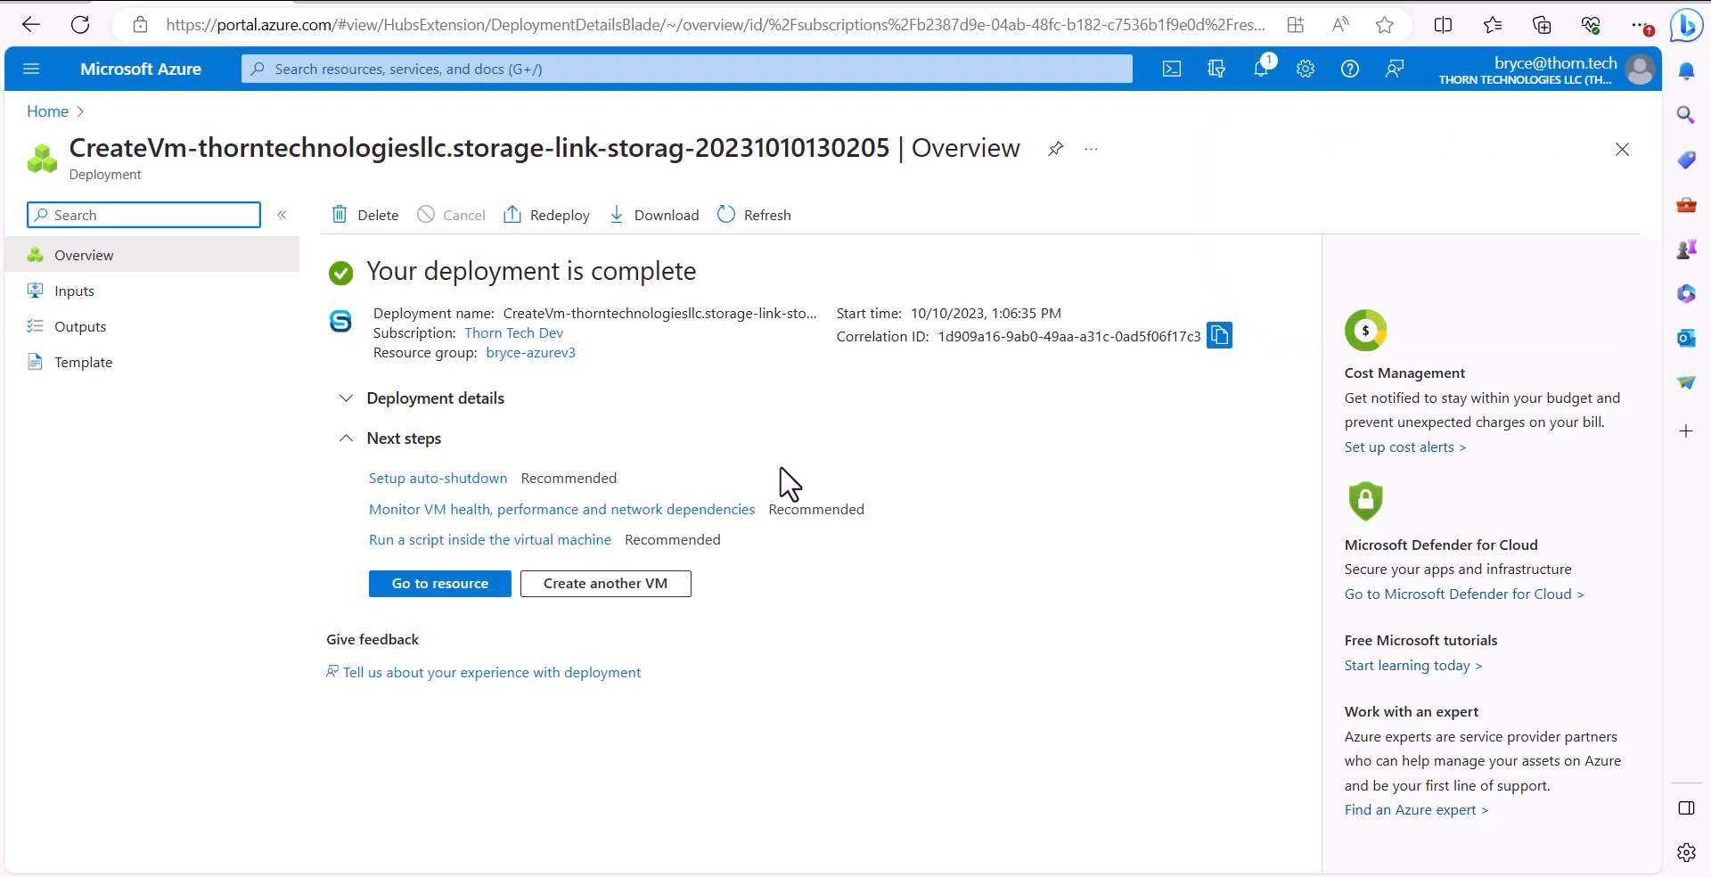
Open the deployed VM resource and copy its public IP address
click(471, 589)
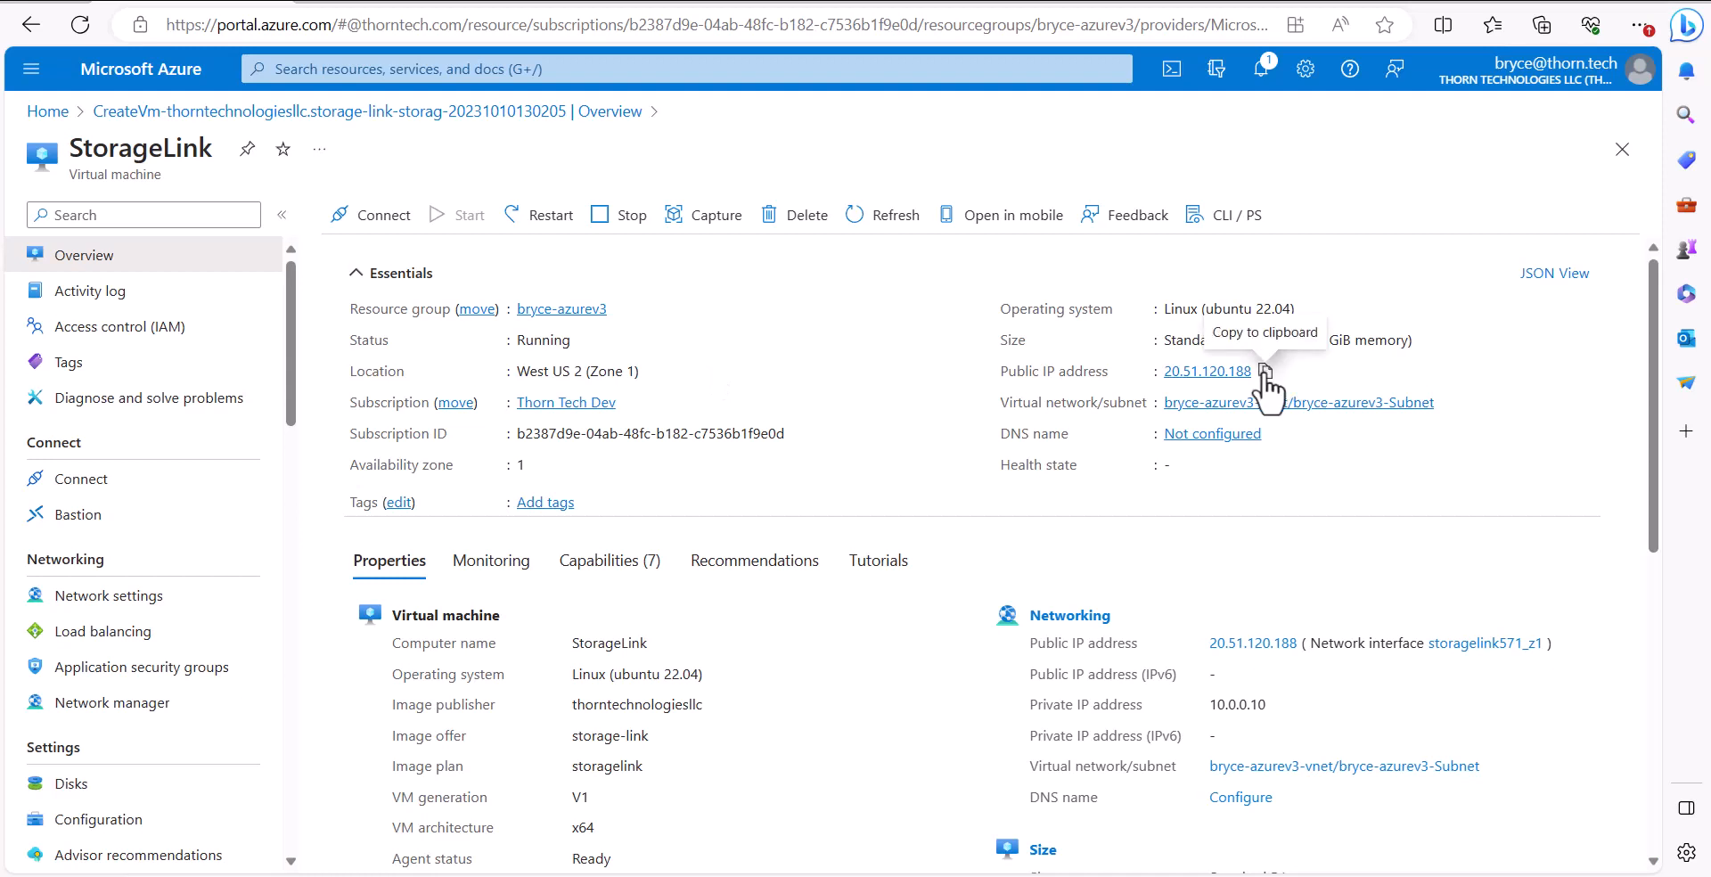
click(1266, 372)
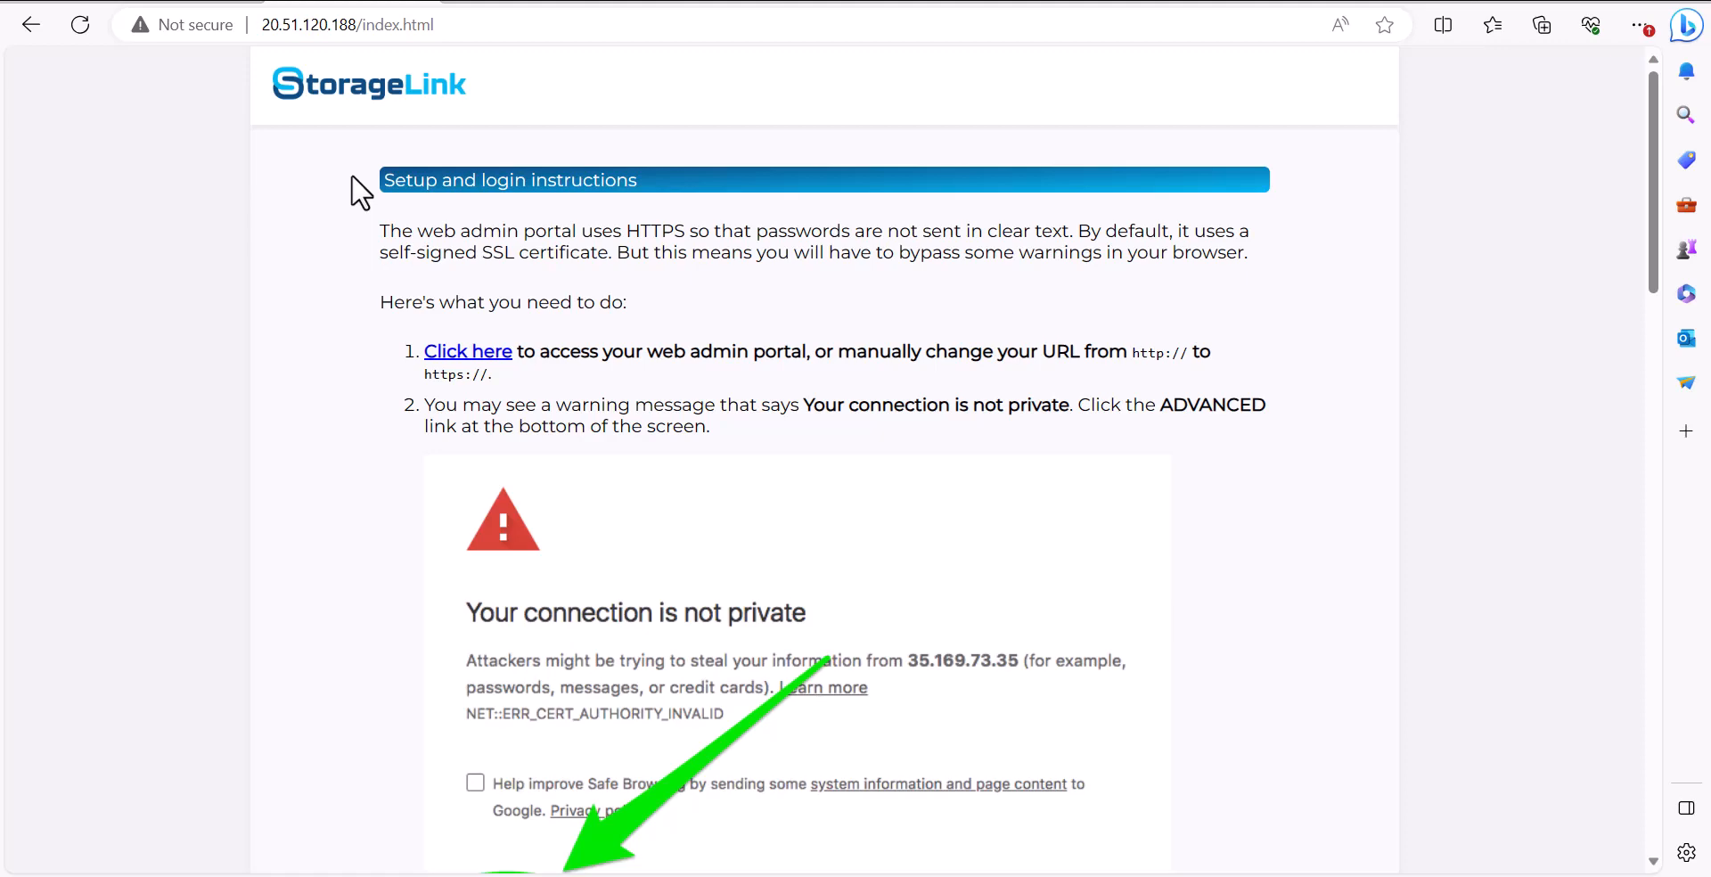
Open the web admin portal over HTTPS and continue past the certificate warning
drag(1654, 127, 1603, 692)
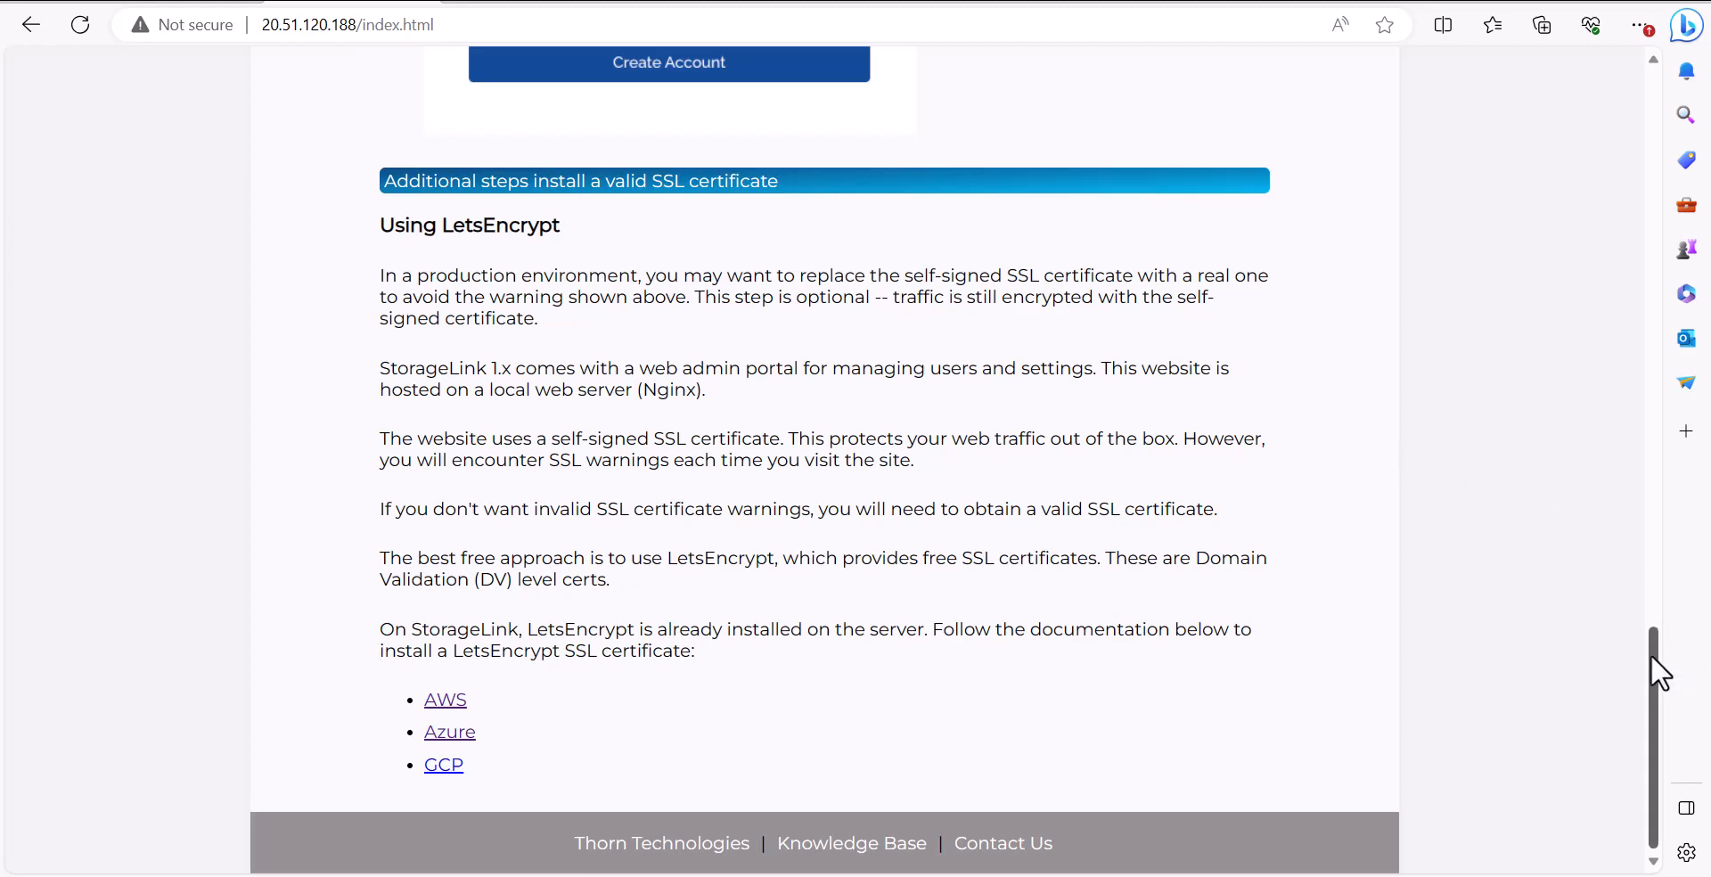
drag(1653, 669, 1659, 93)
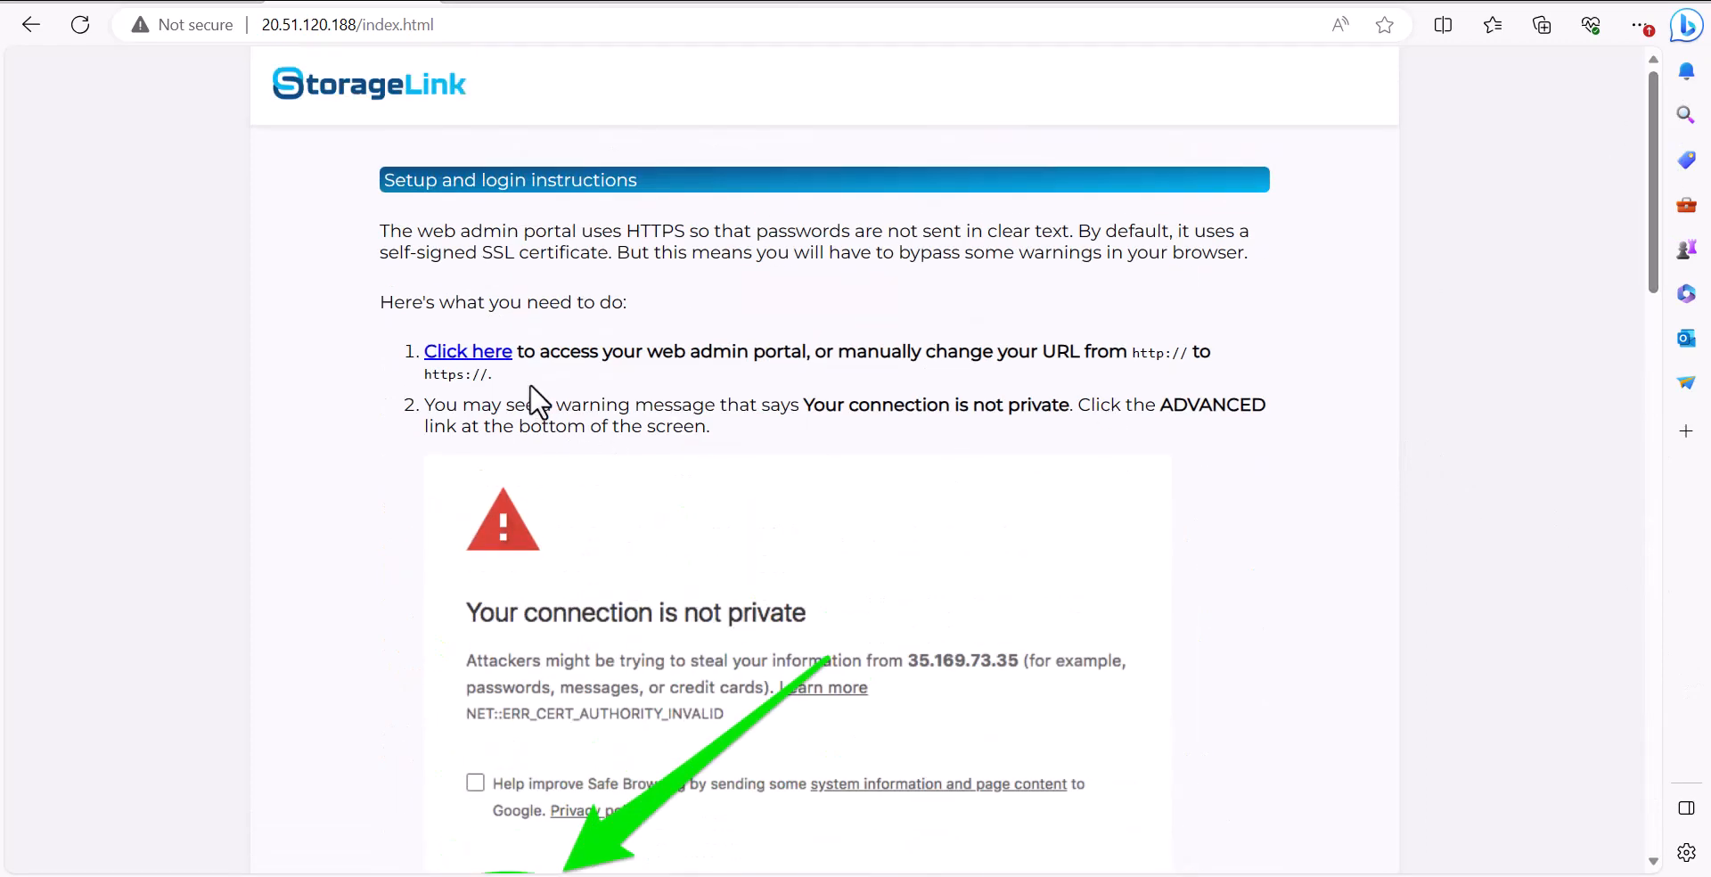
click(487, 355)
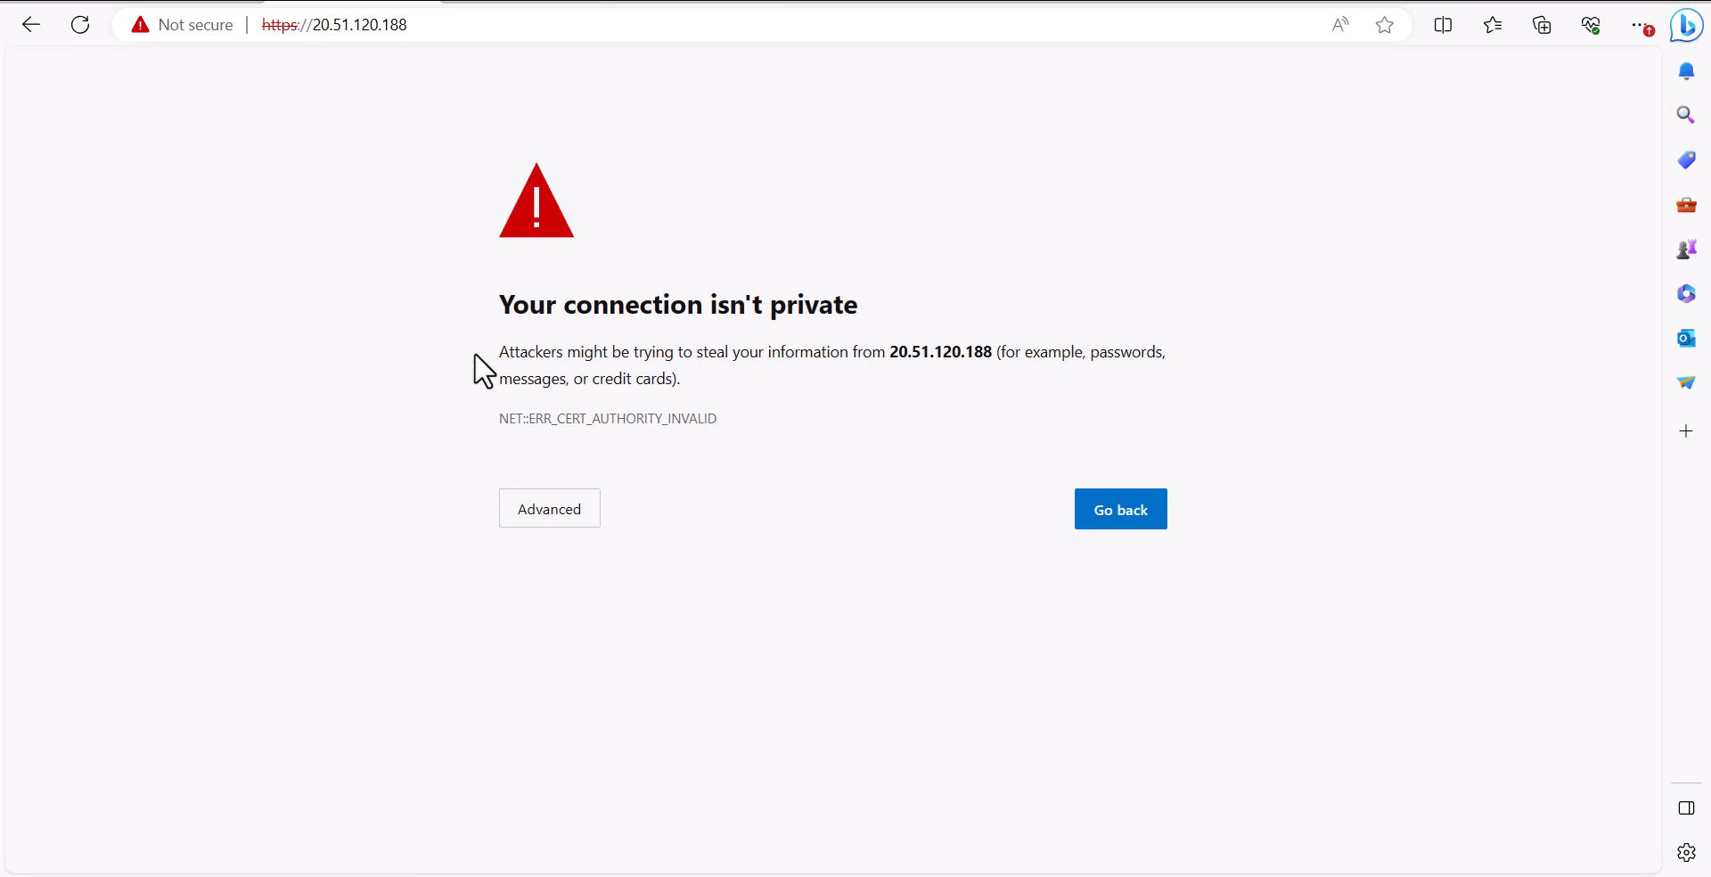
click(586, 533)
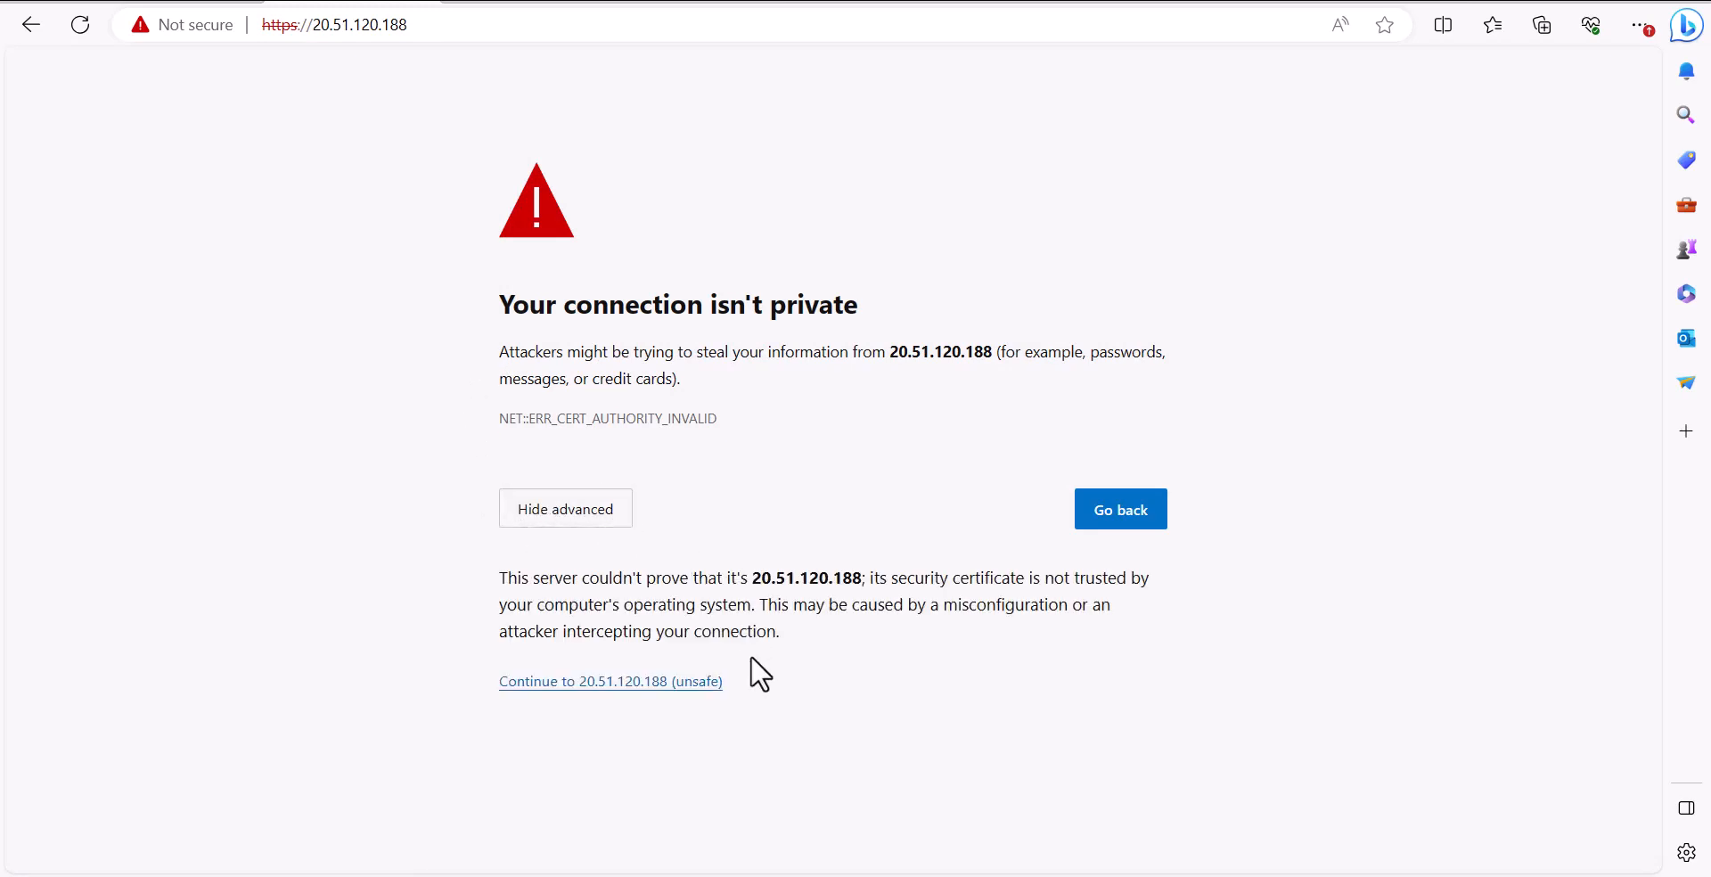
click(624, 682)
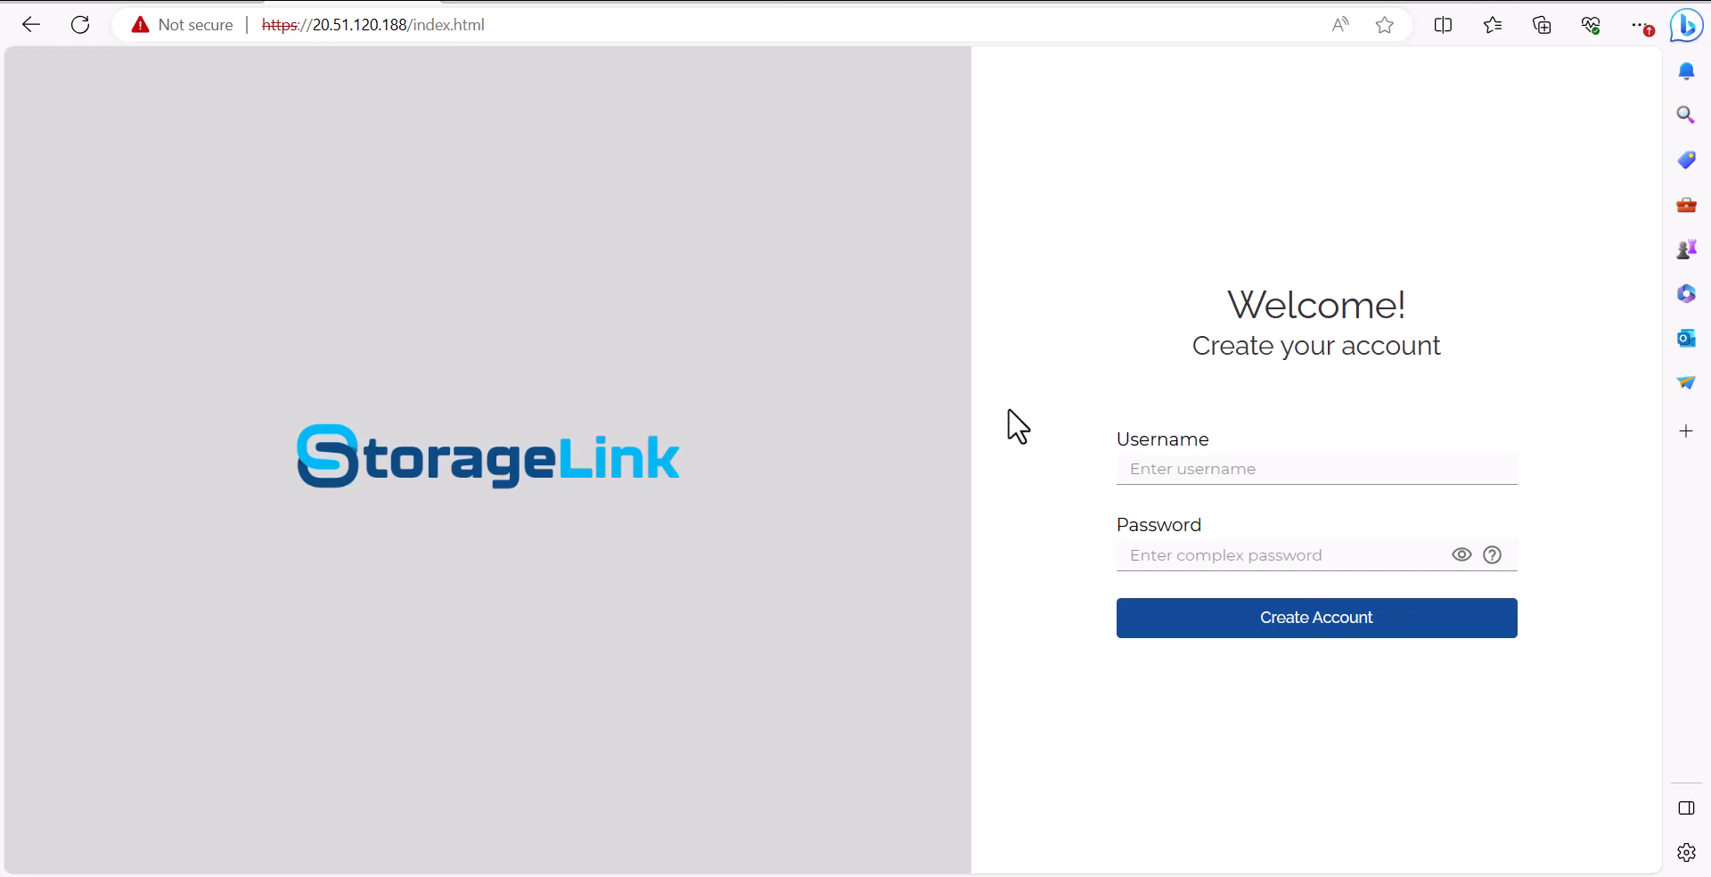
Create the admin account by entering a username and a password
click(1196, 468)
text(Br)
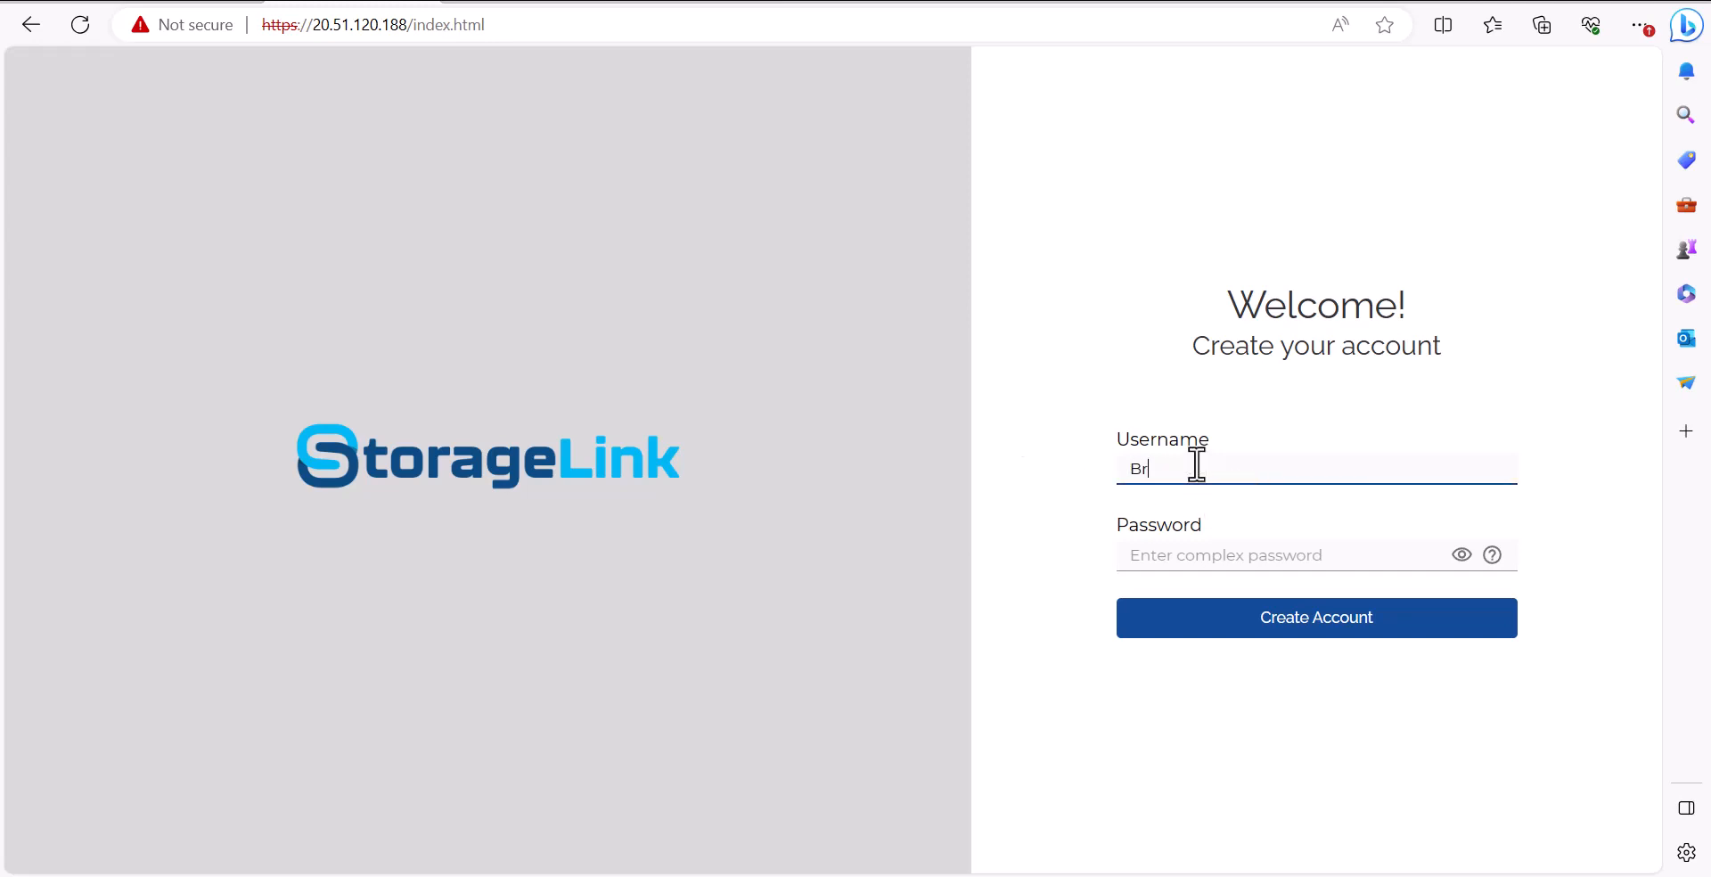
text(yce)
click(1207, 556)
text(Pa)
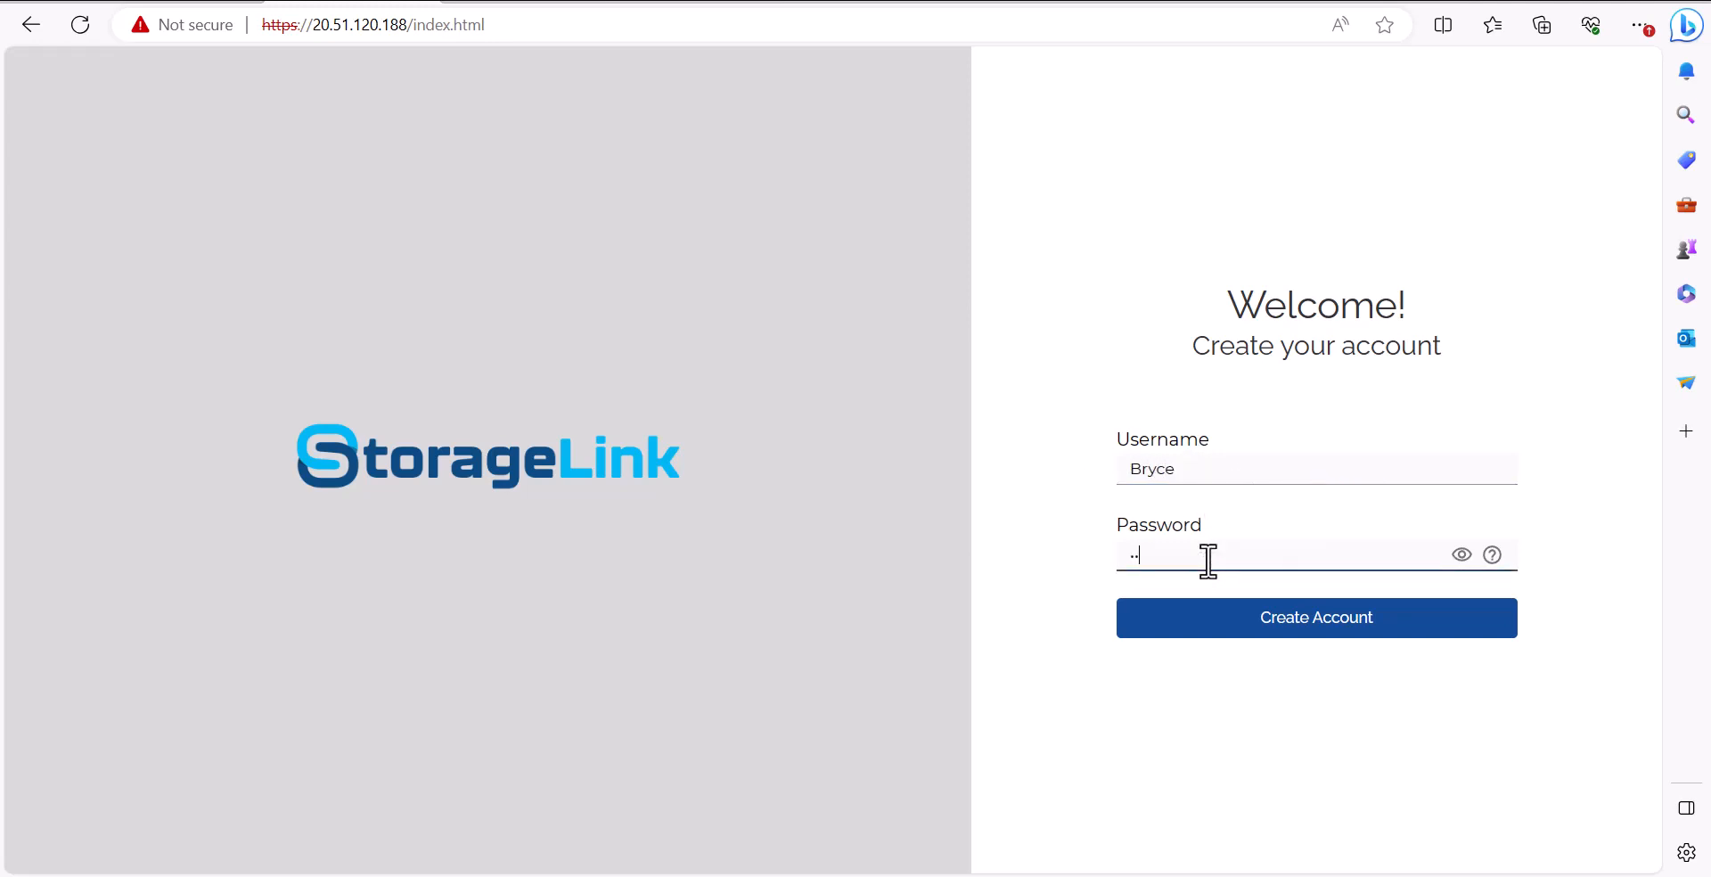
text(ssword123)
click(1206, 617)
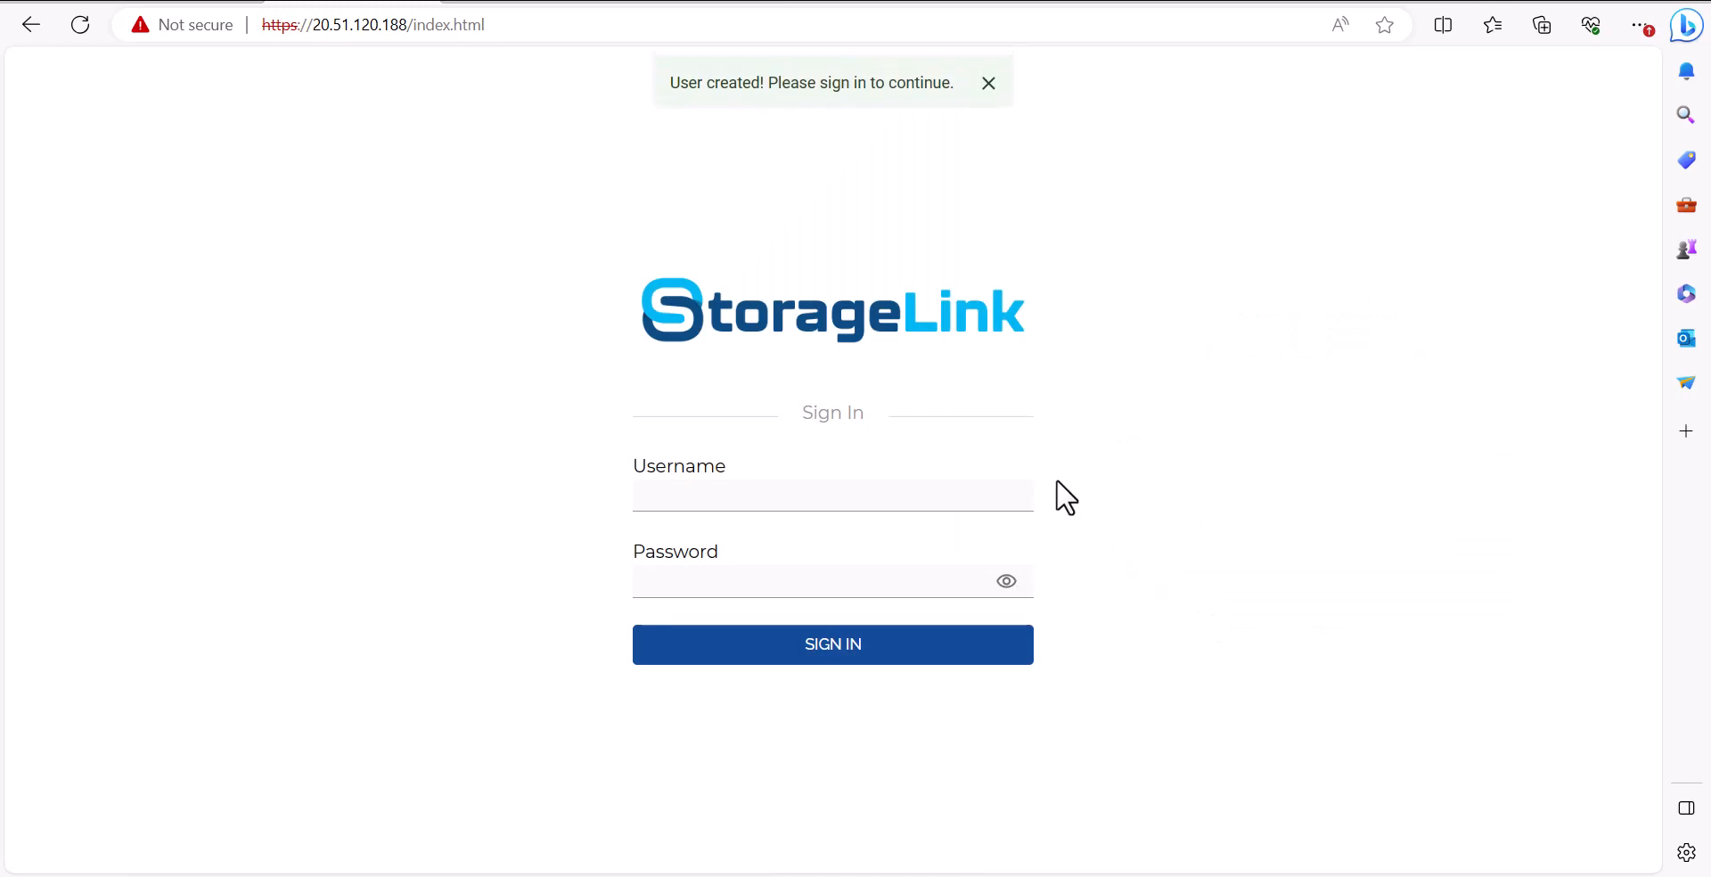
Sign in with the new username and password, then dismiss the default storage prompt
click(956, 492)
text(Bryce)
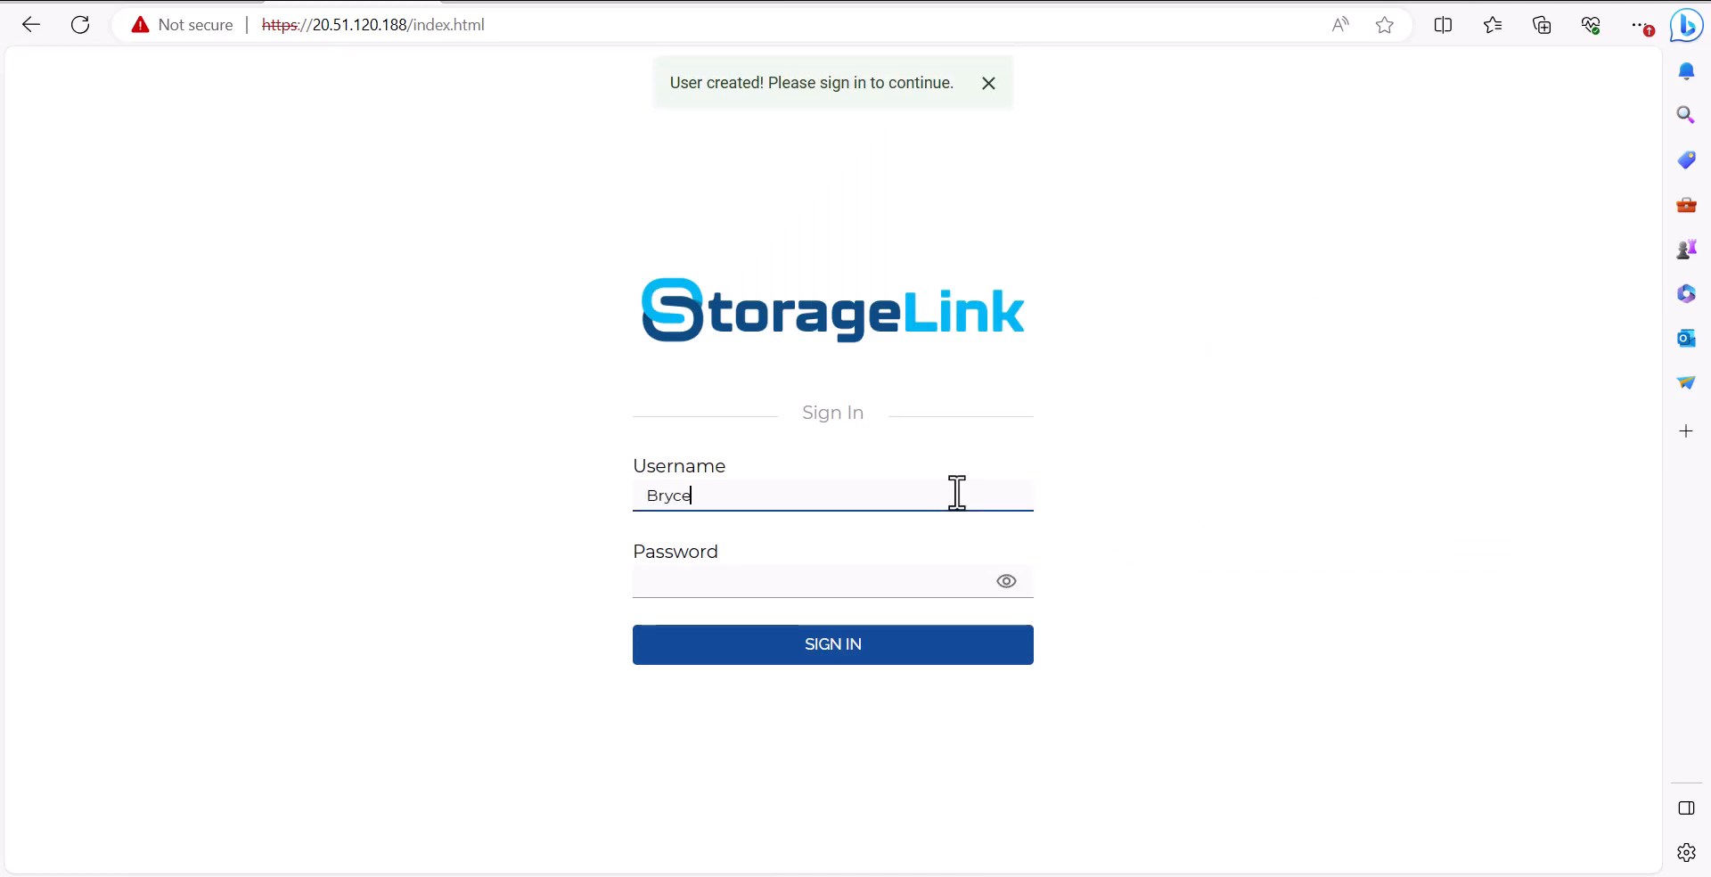
click(873, 579)
text(********)
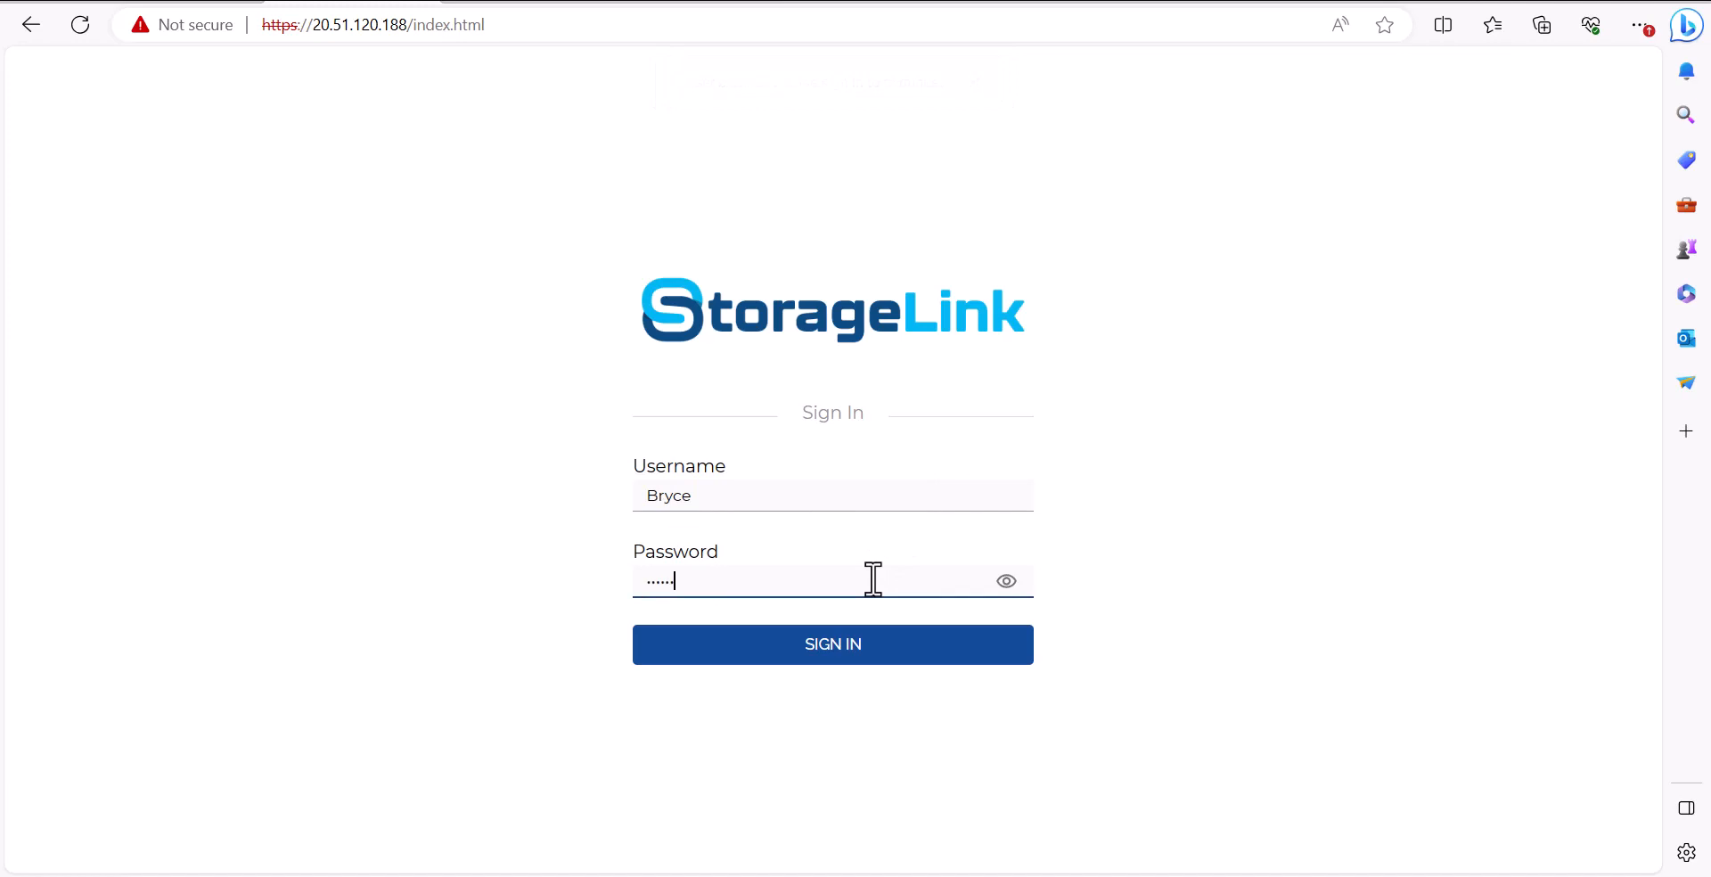
text(***)
click(915, 646)
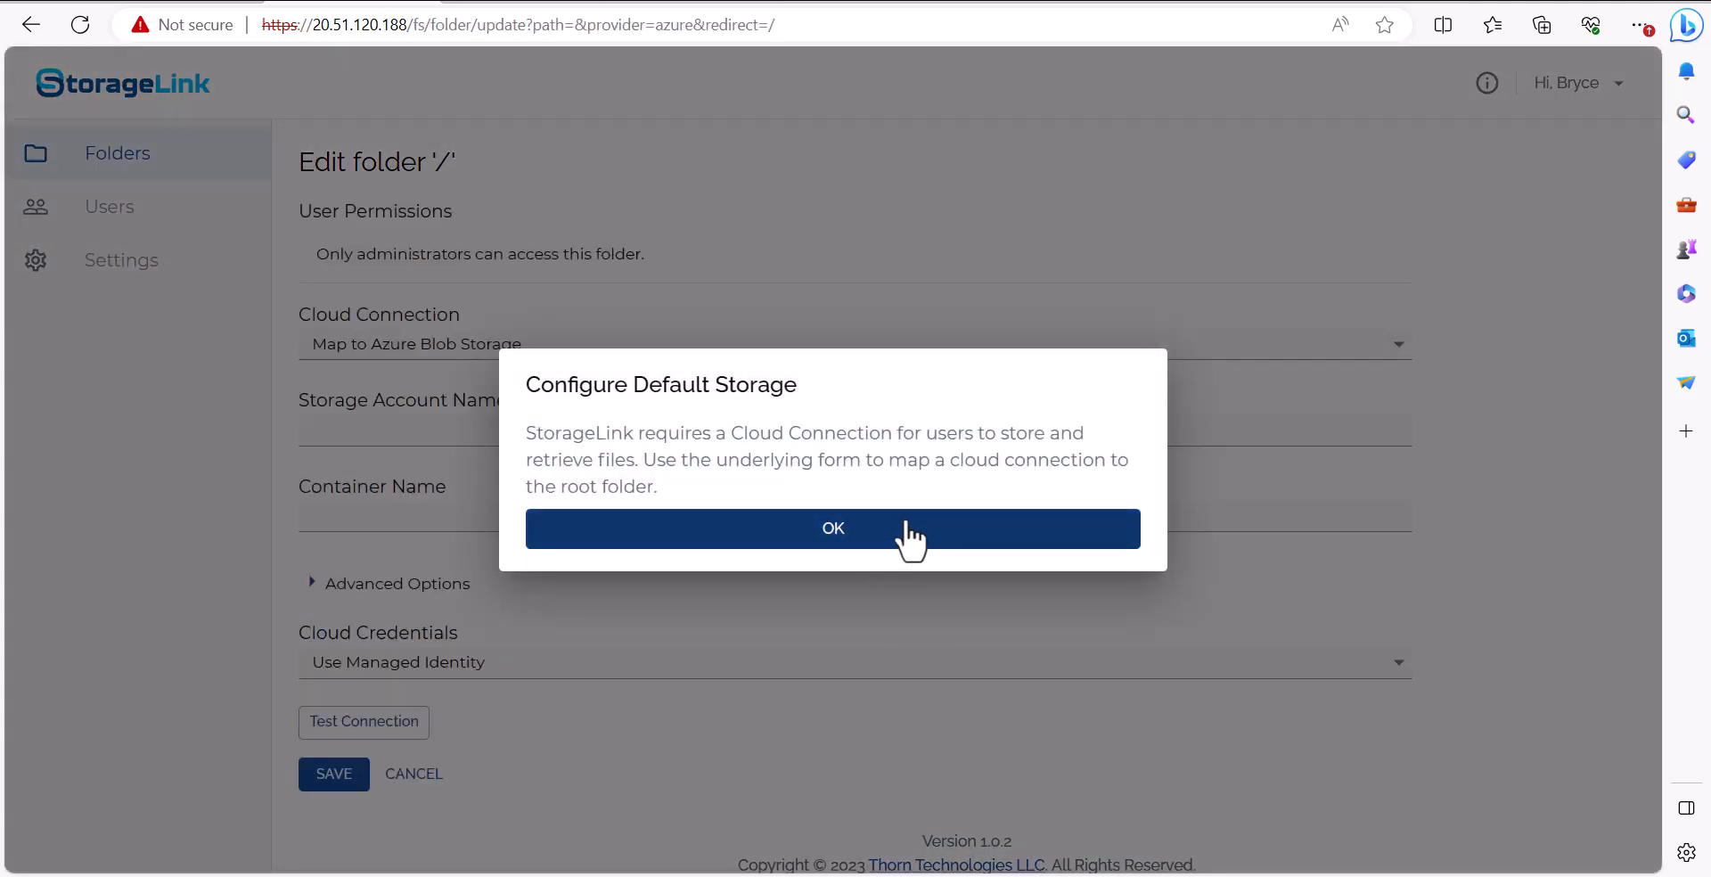
click(993, 532)
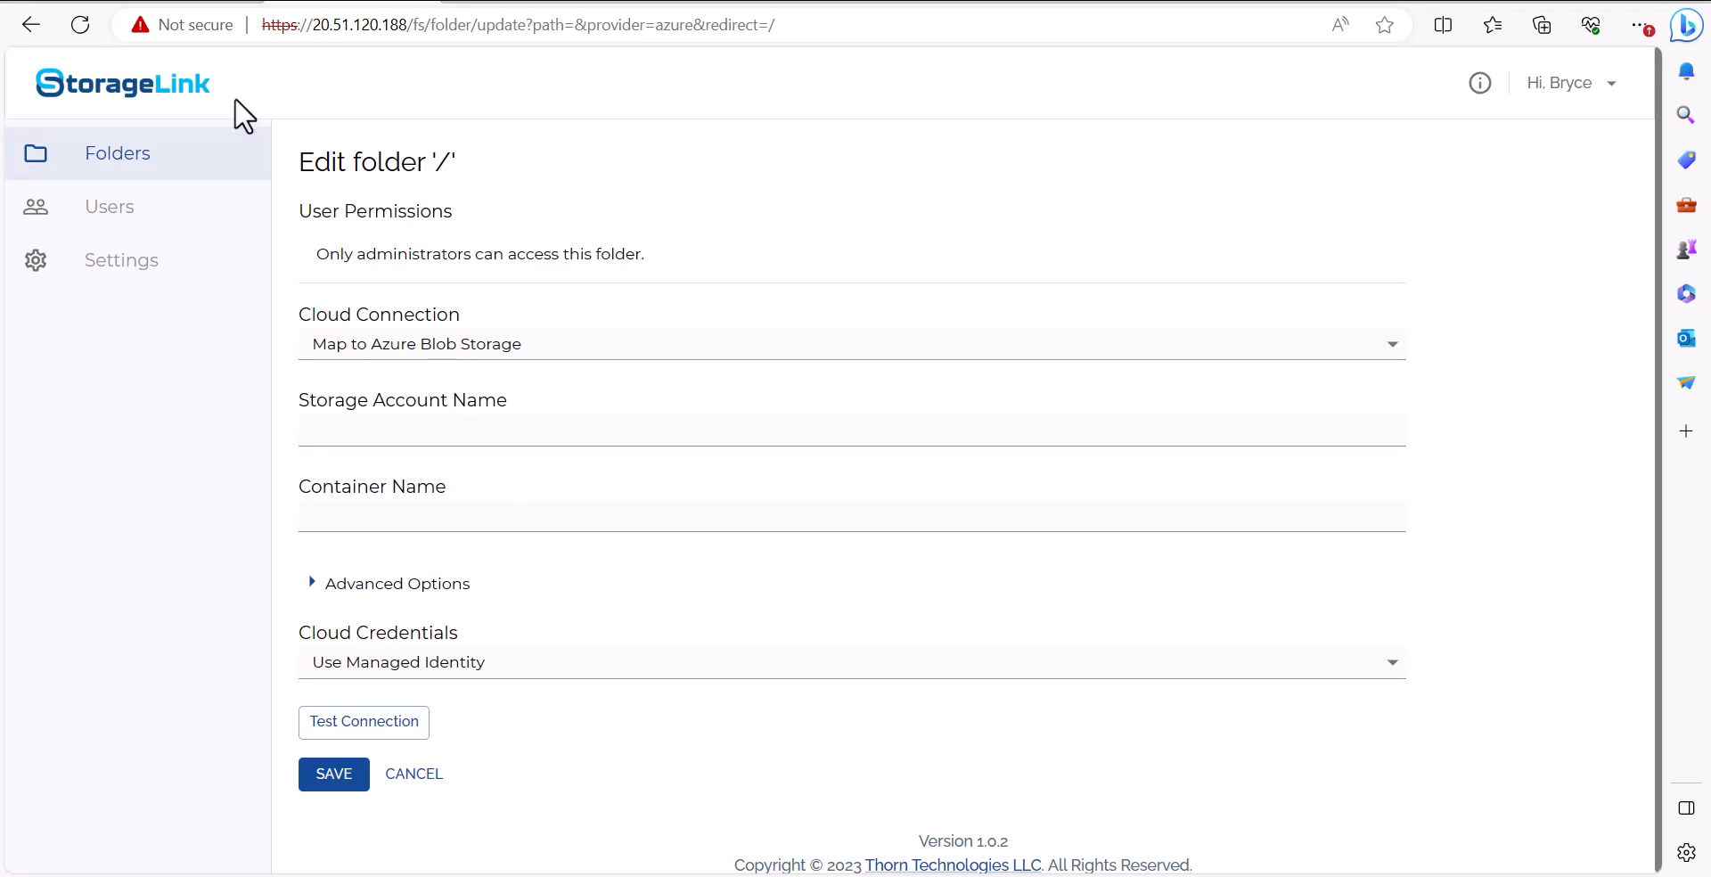
Look up the storage account and its containers in the Azure portal
click(191, 5)
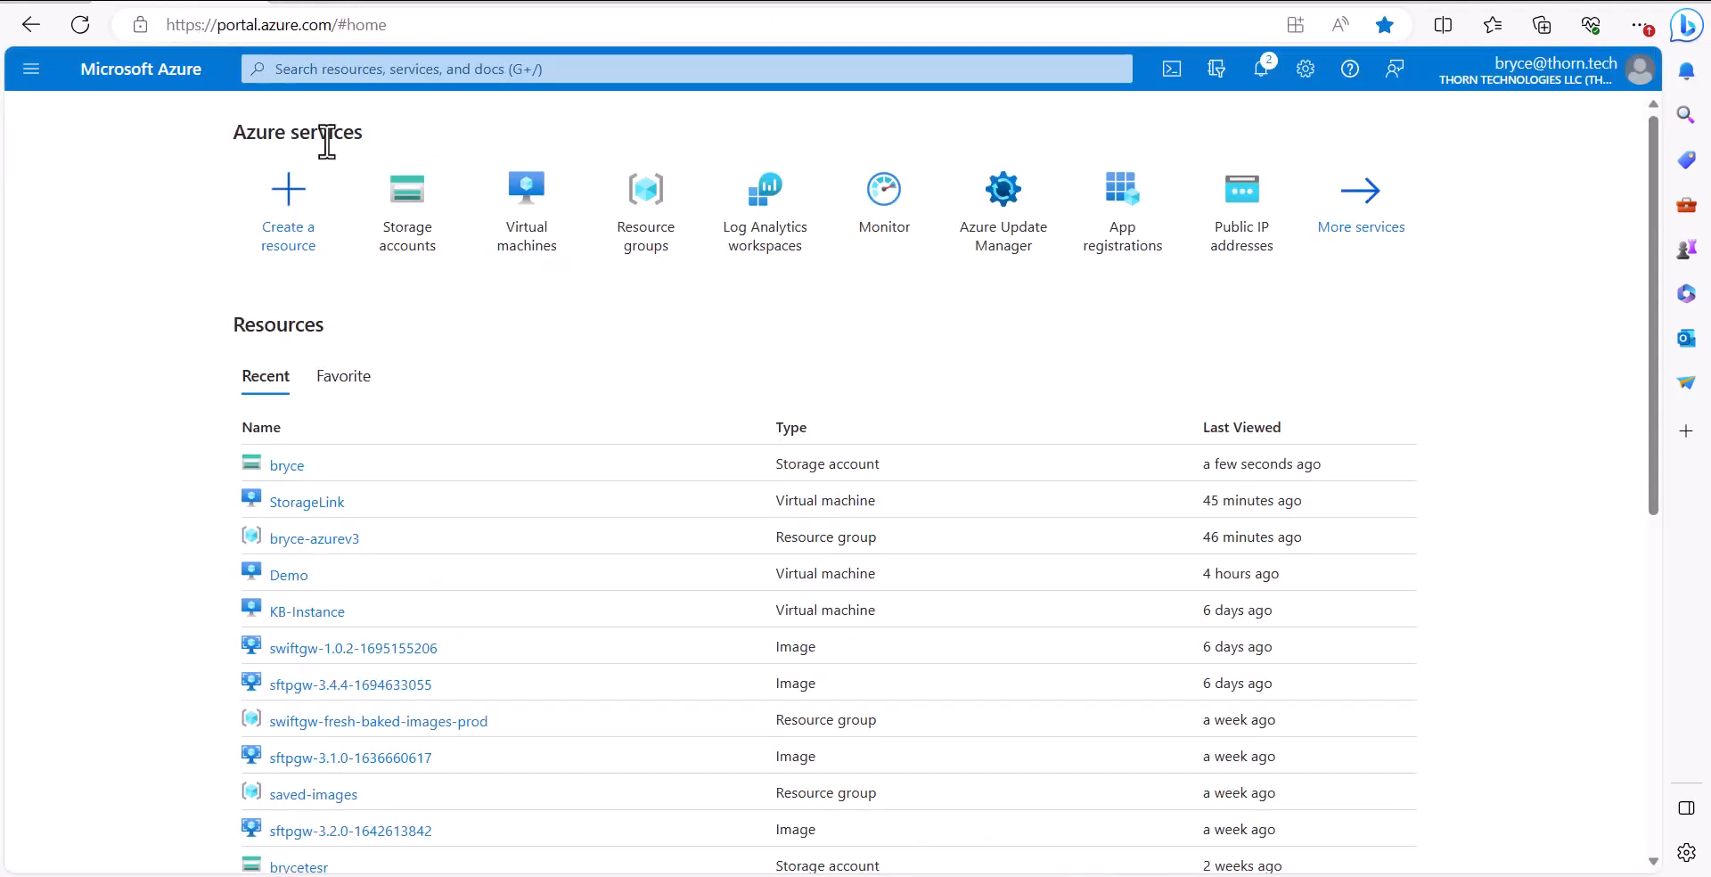
click(435, 237)
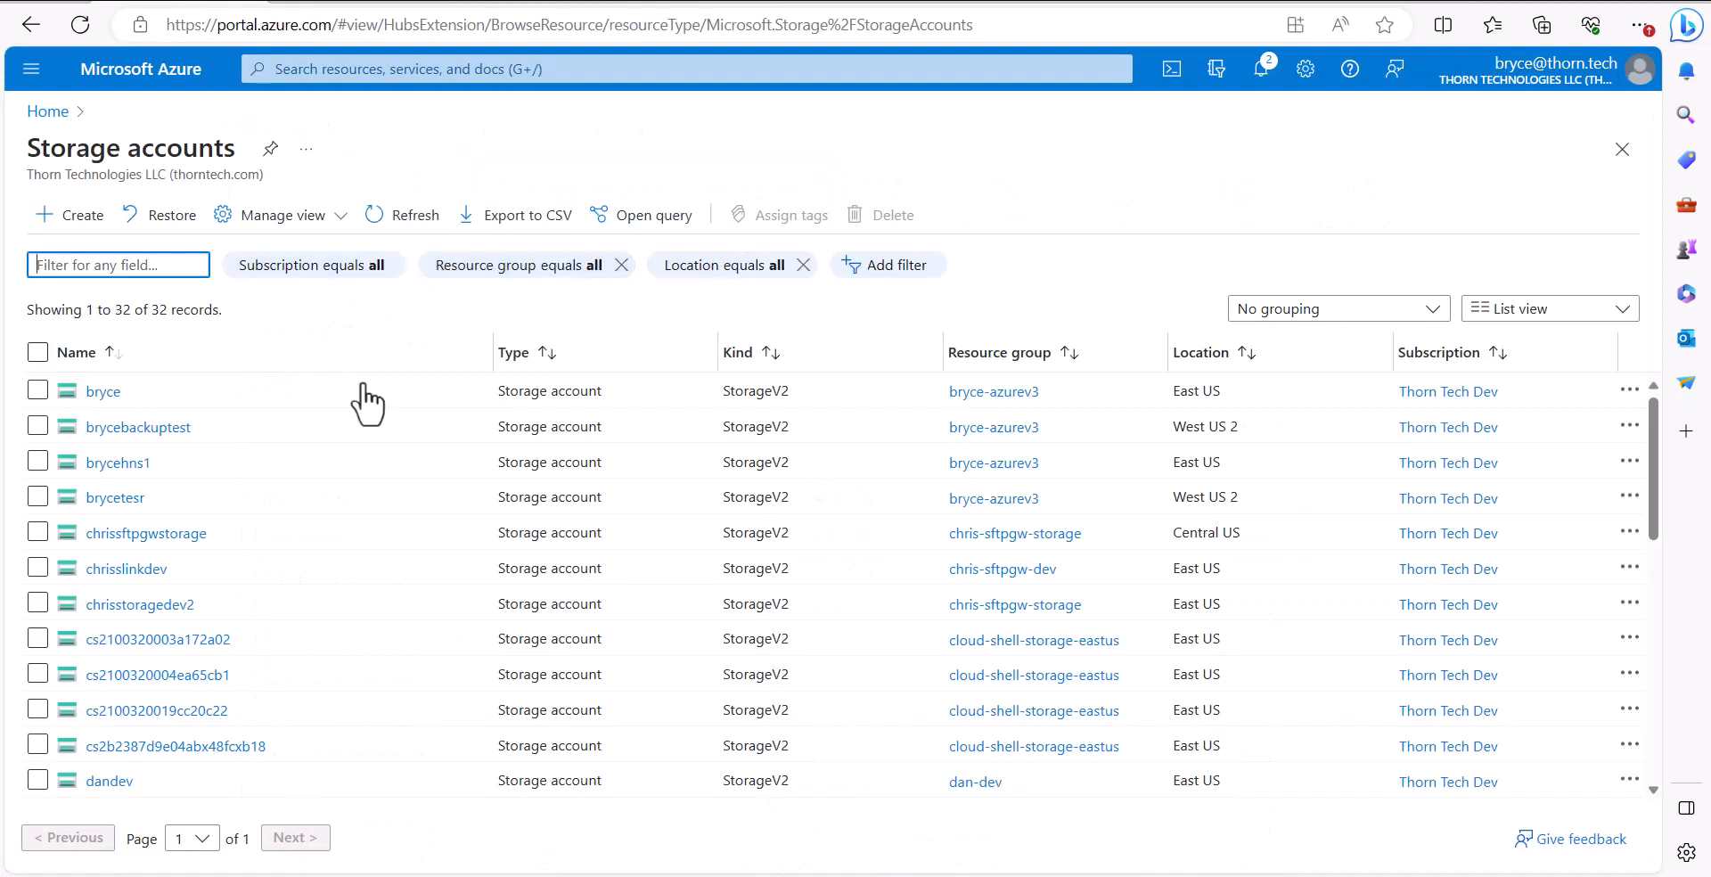
click(107, 393)
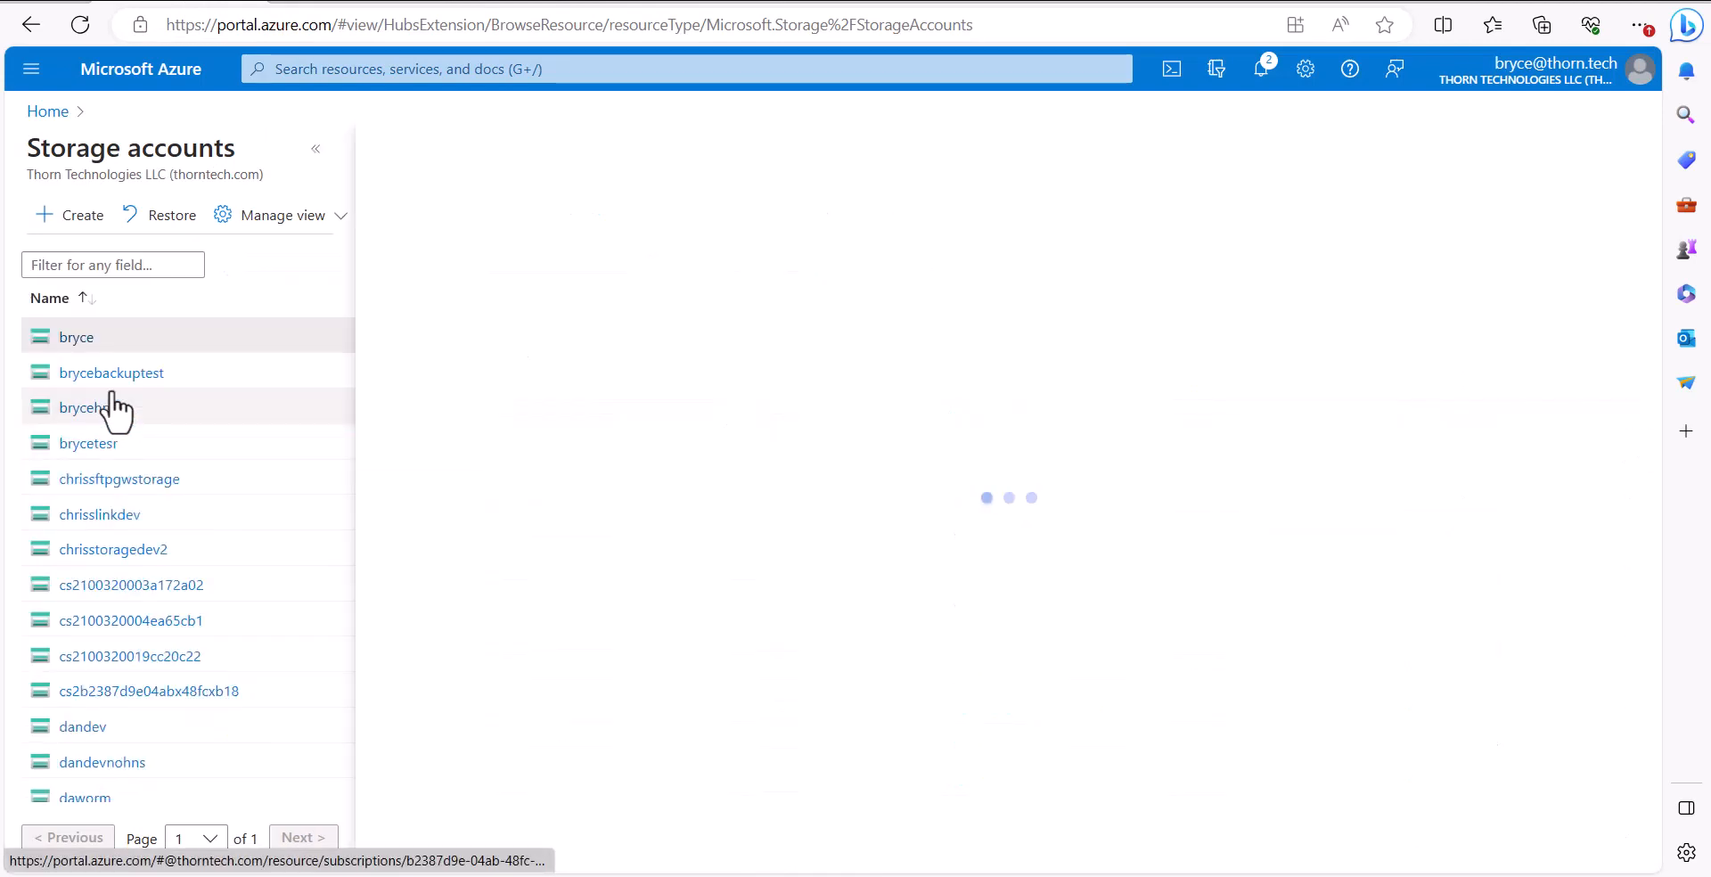
click(439, 624)
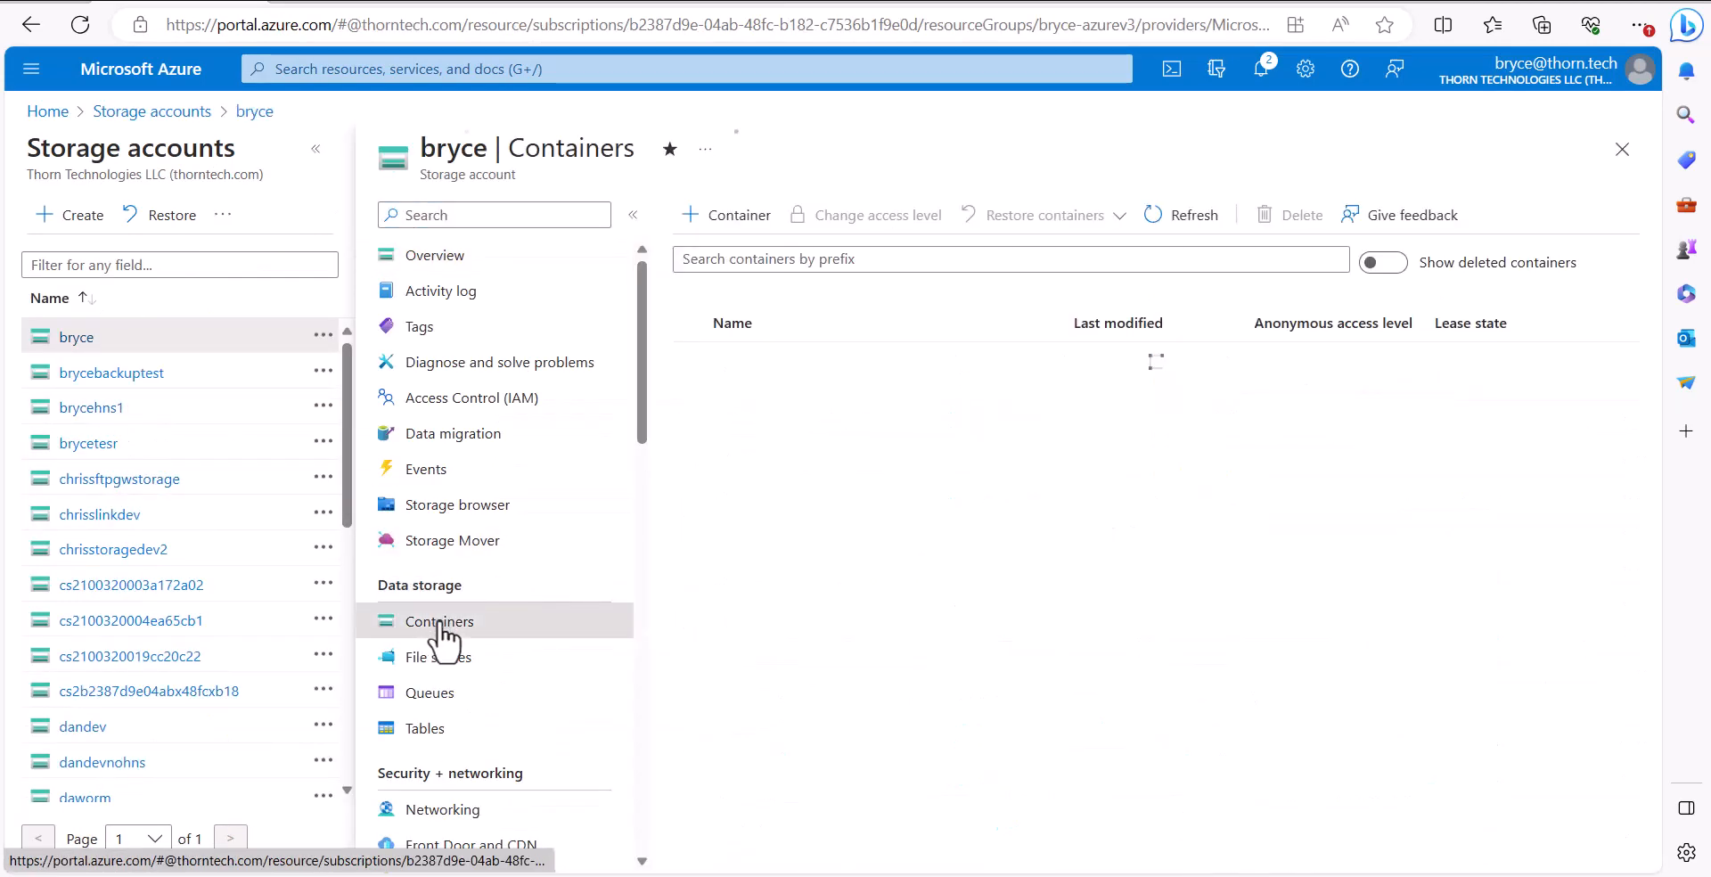
scroll(983, 504, down, 5)
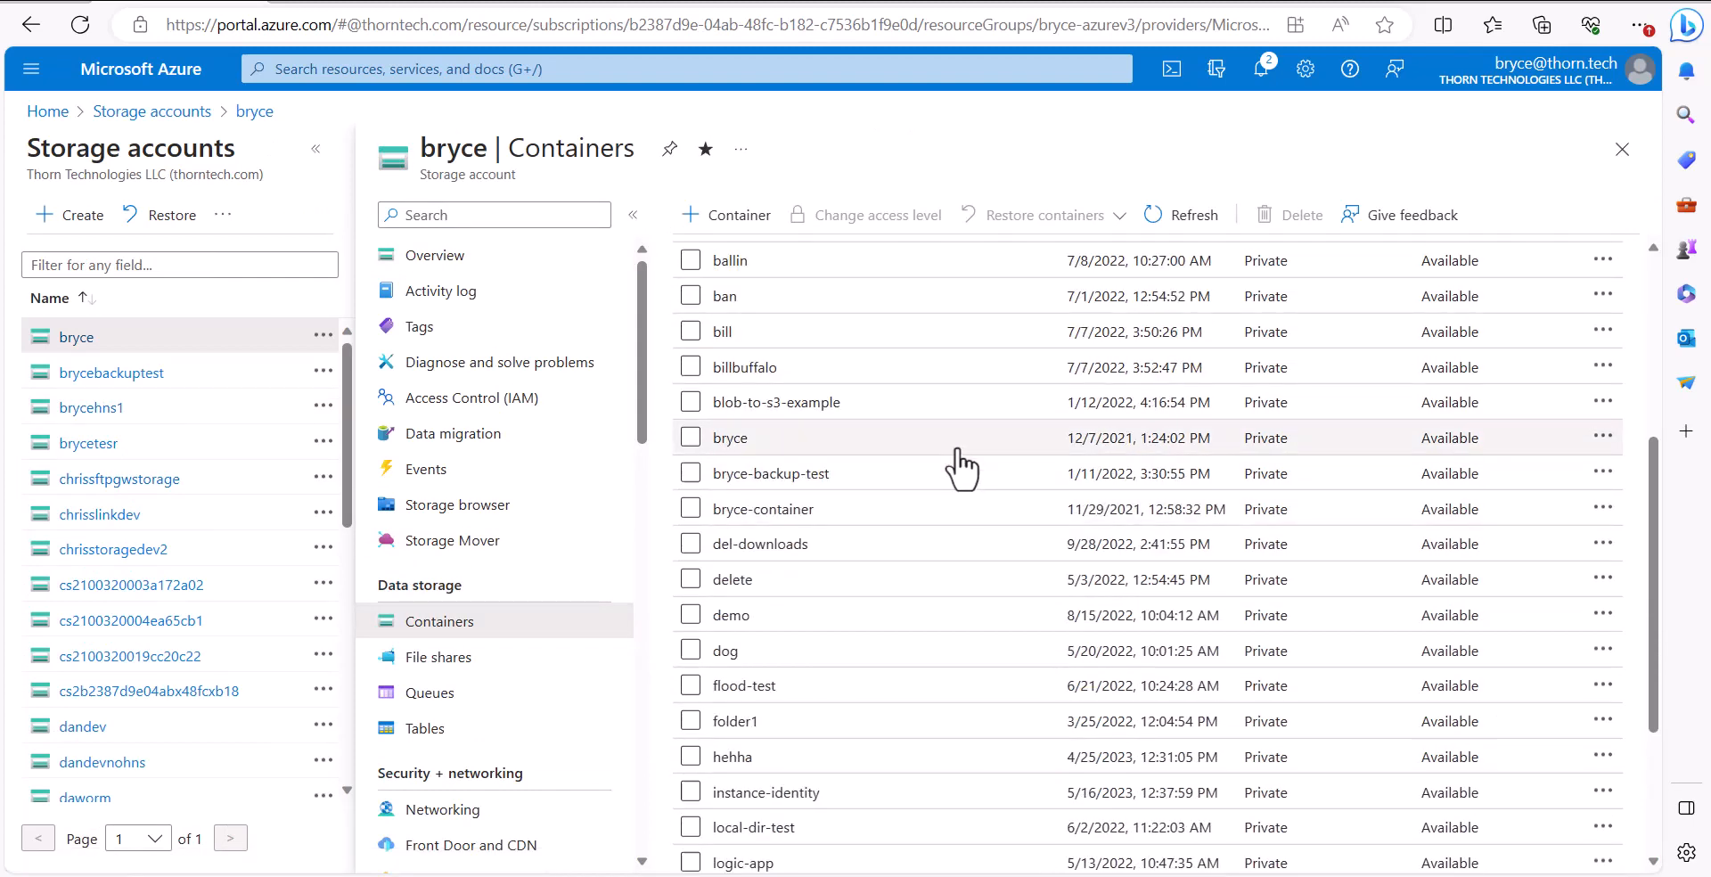
Map the root folder to the storage account and the demo container, choosing Create New Credentials
click(361, 2)
click(484, 430)
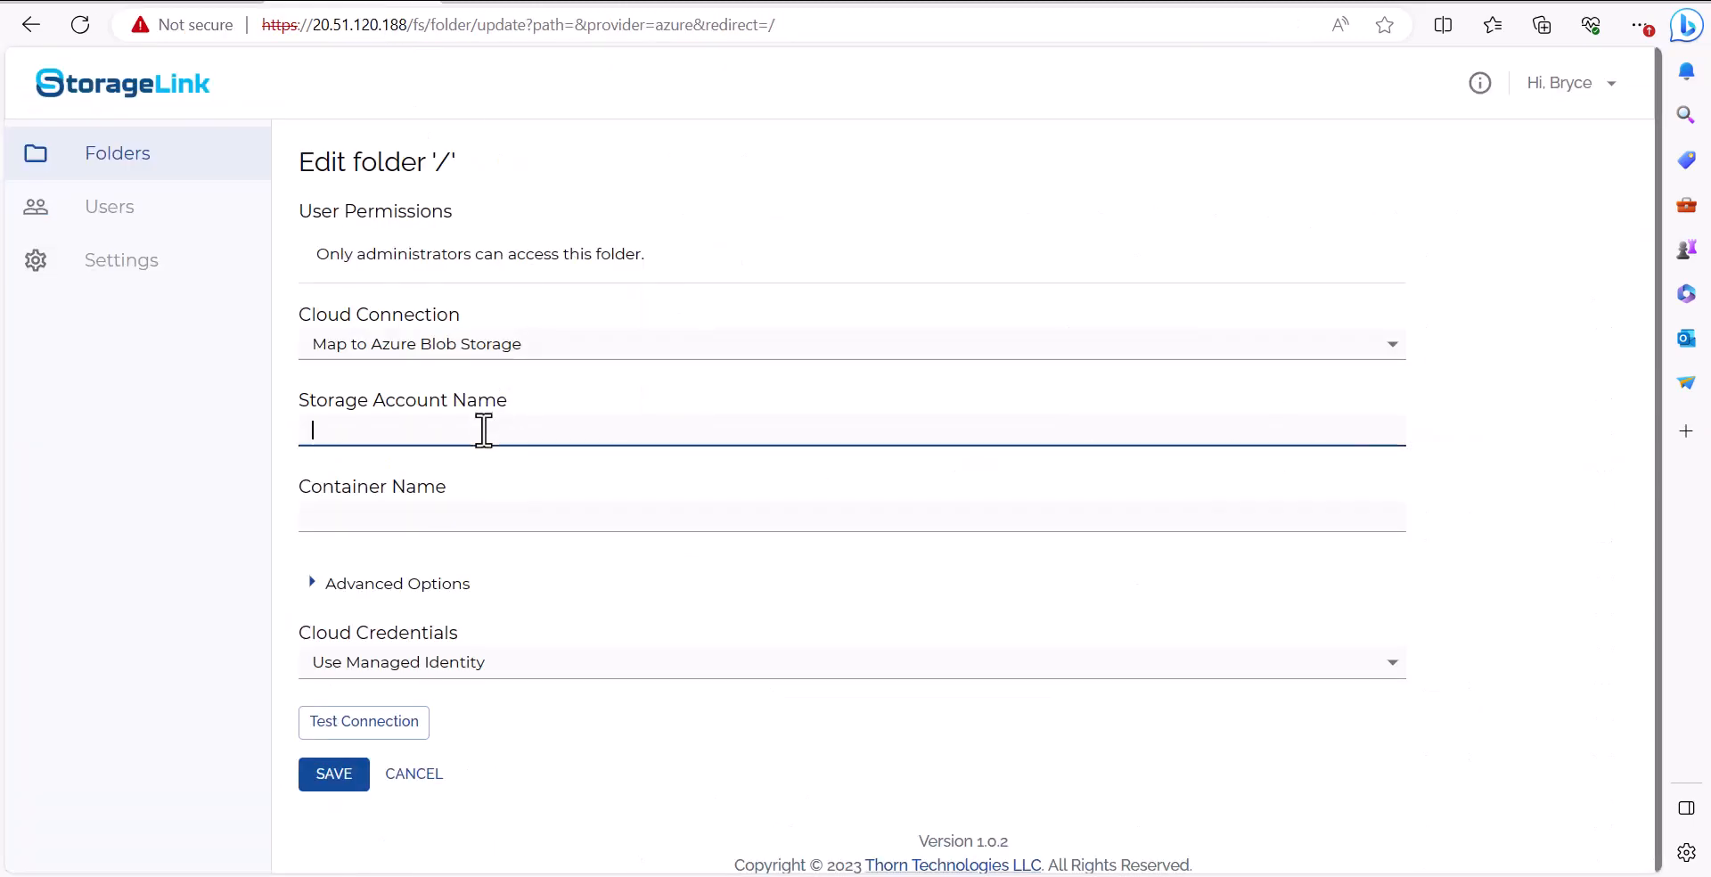
text(bryce)
click(451, 516)
text(demo)
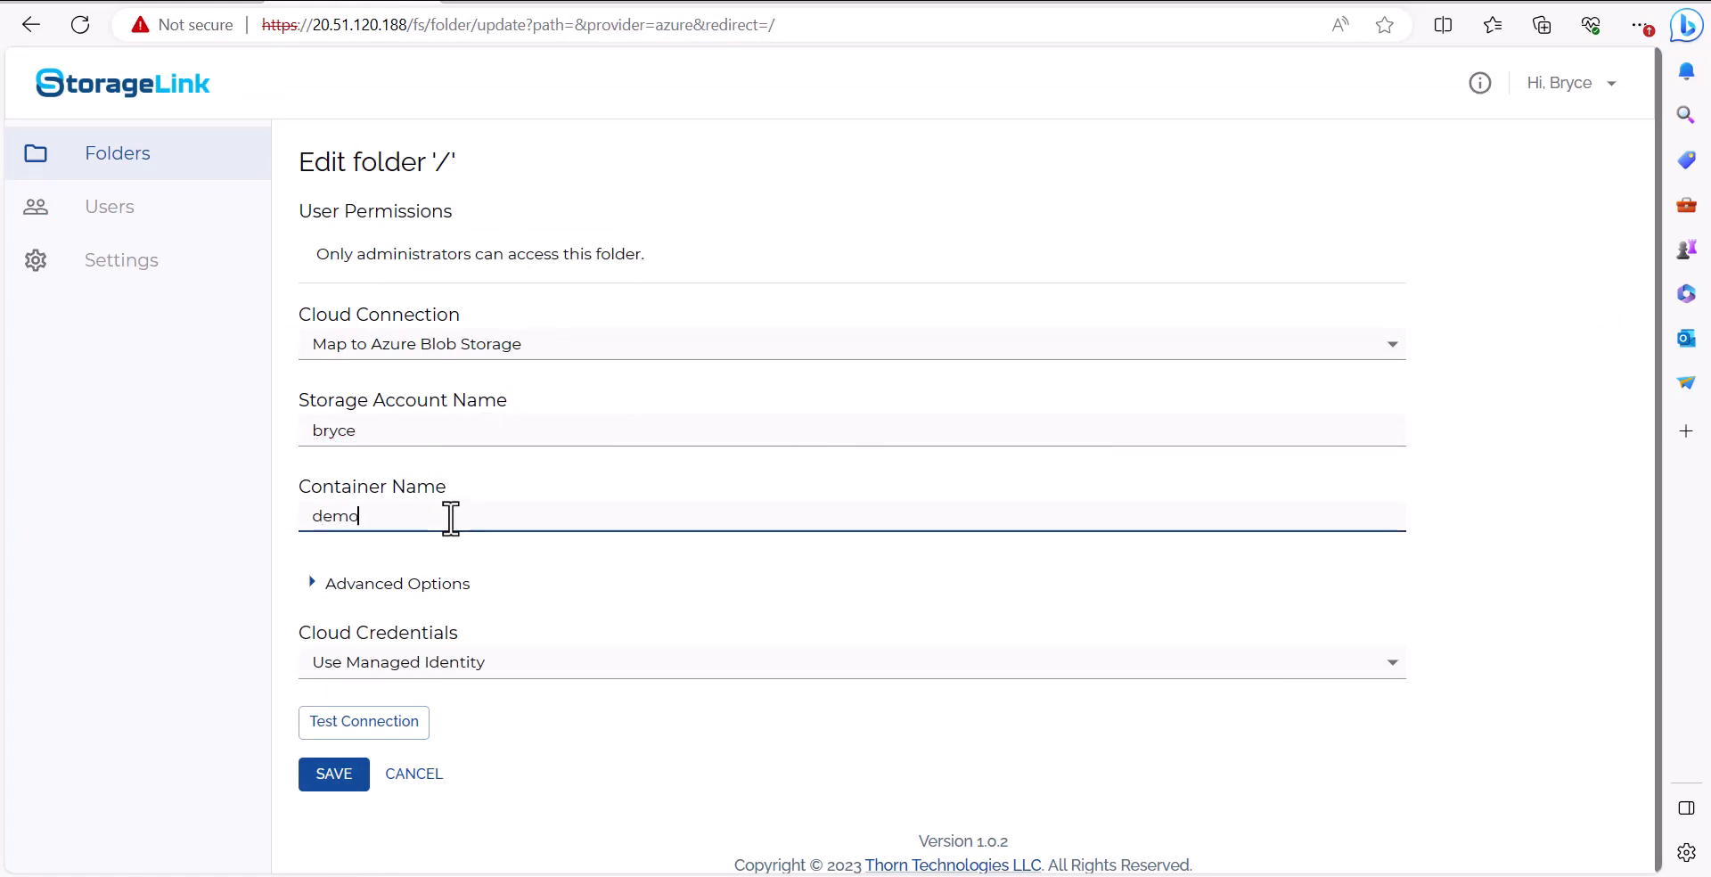
click(529, 619)
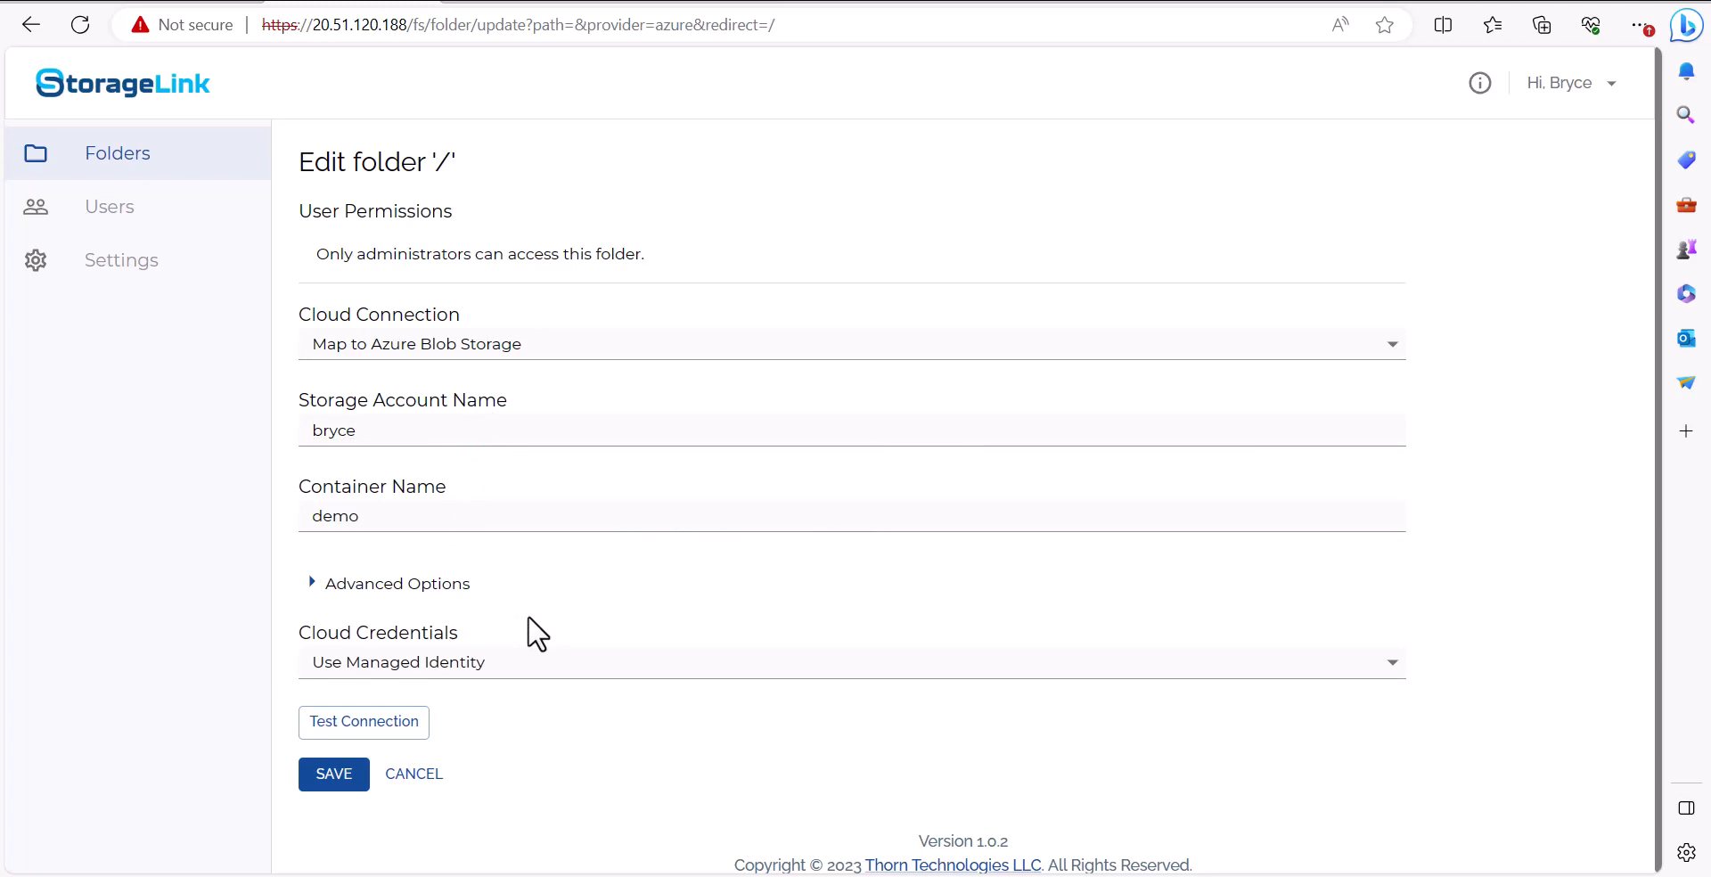
click(536, 664)
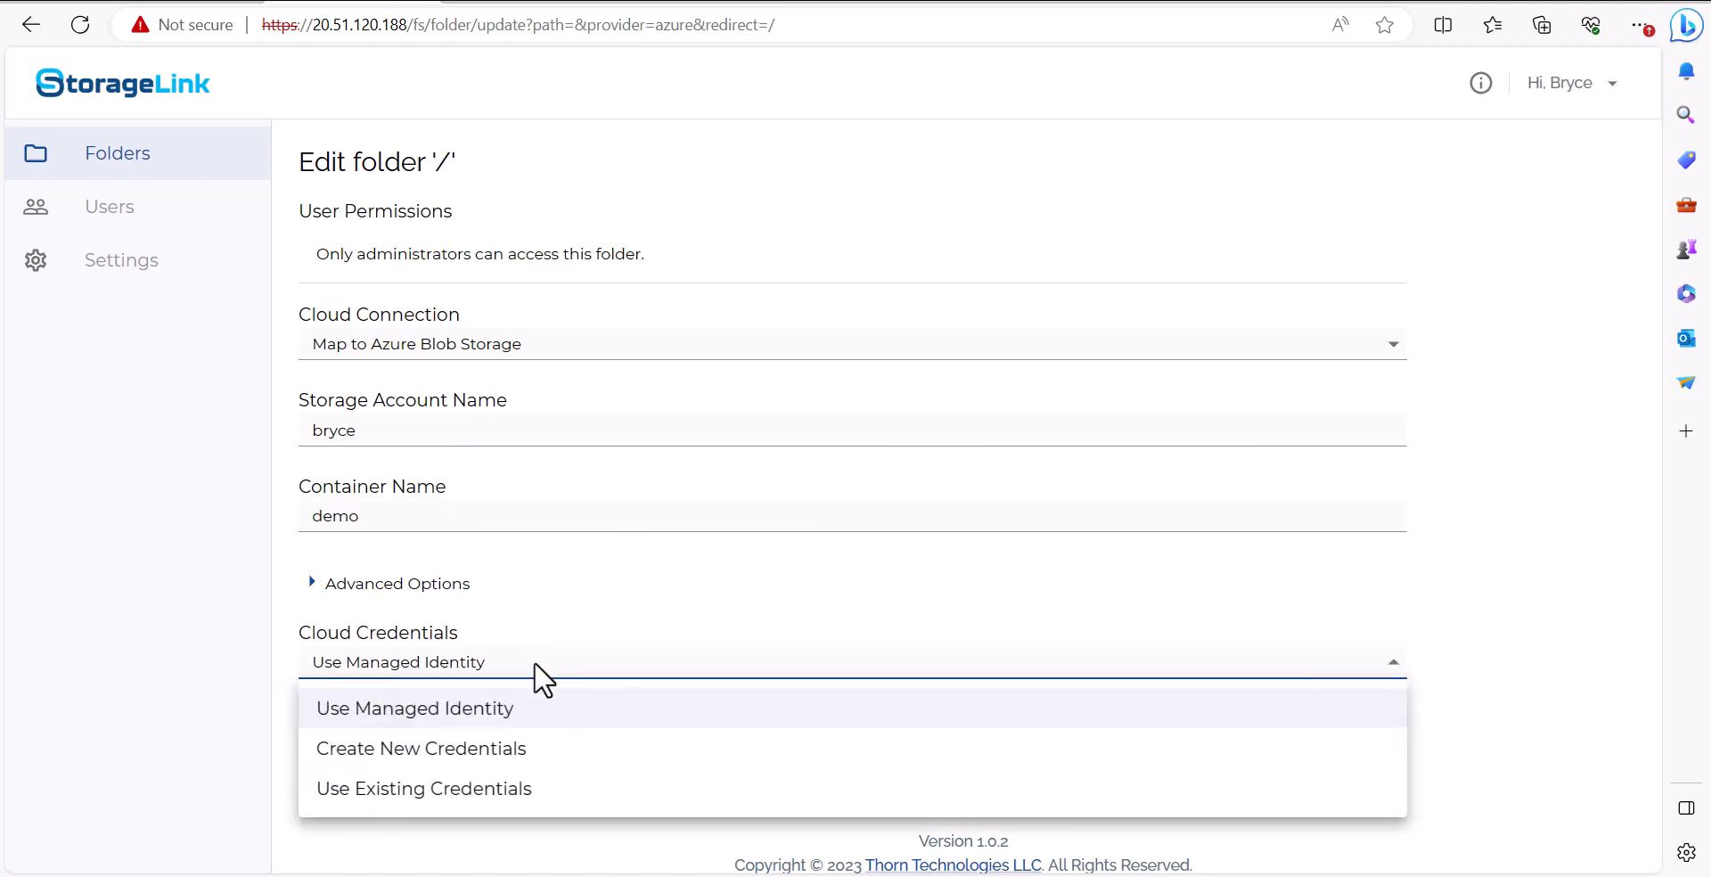
click(577, 748)
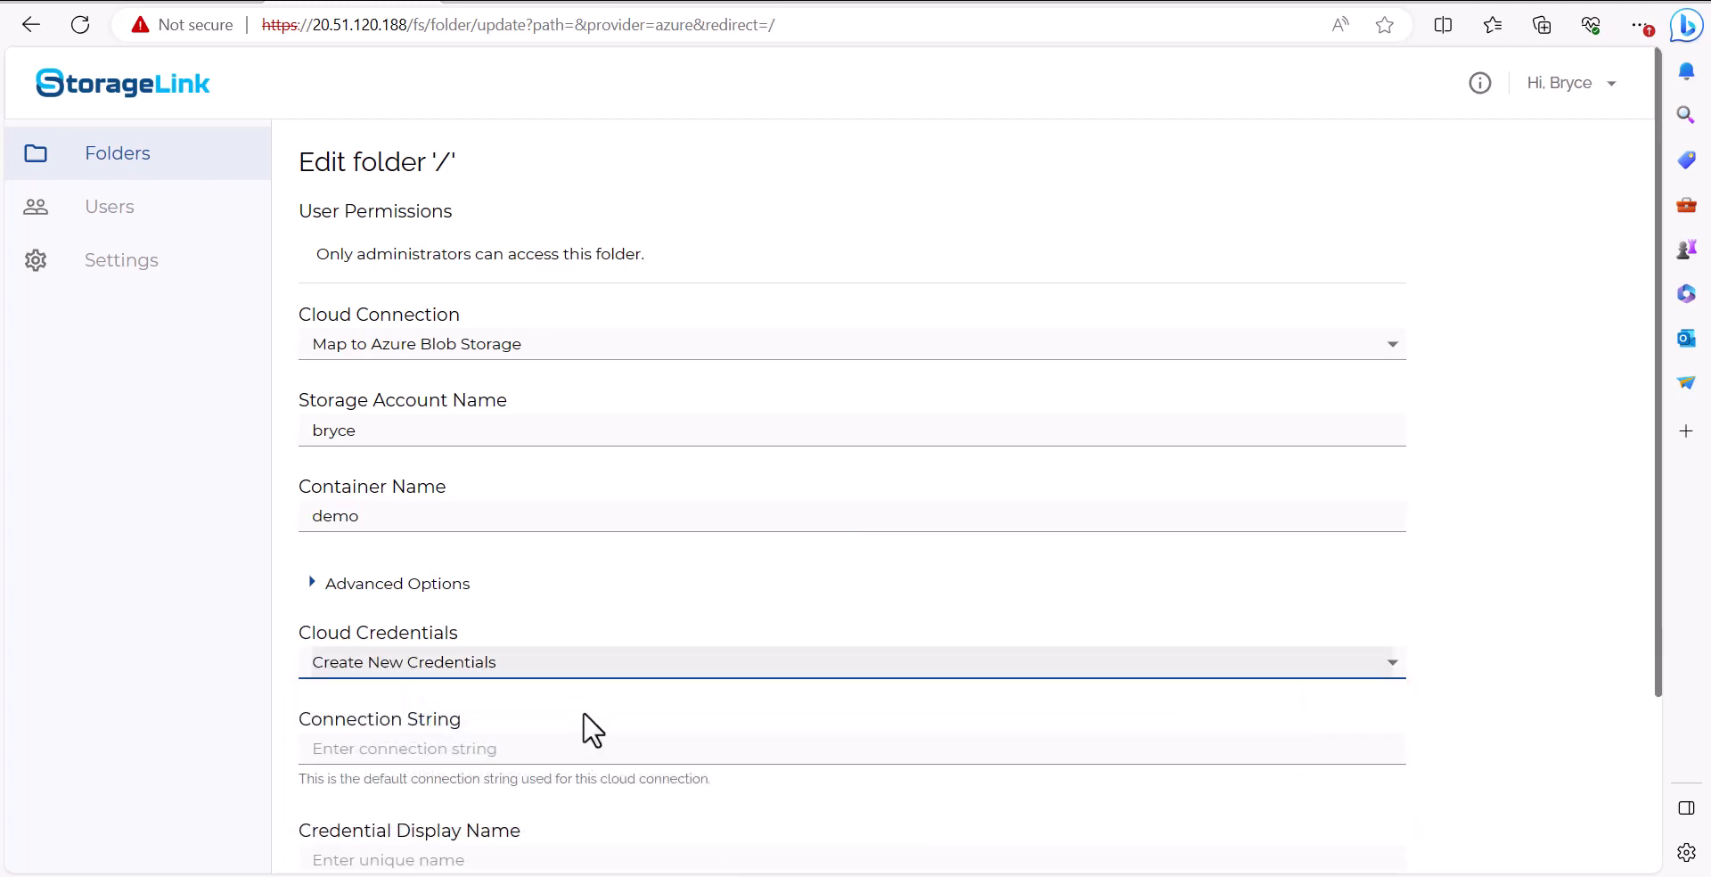
scroll(604, 710, down, 3)
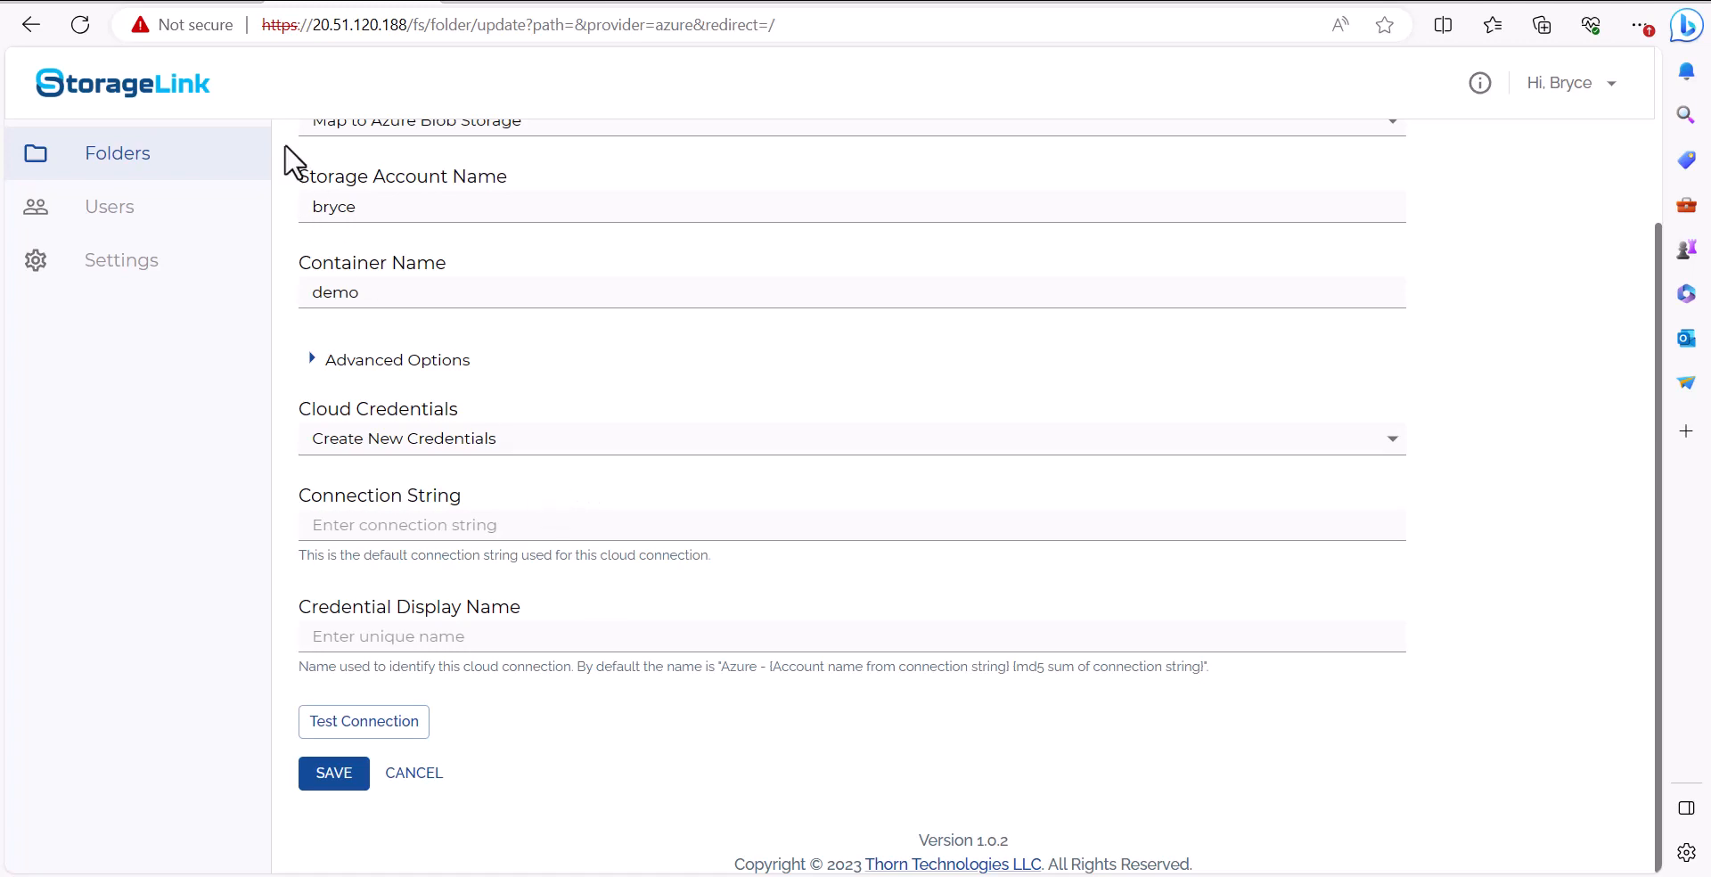
Copy the storage account's key2 connection string from its access keys in the Azure portal
click(211, 2)
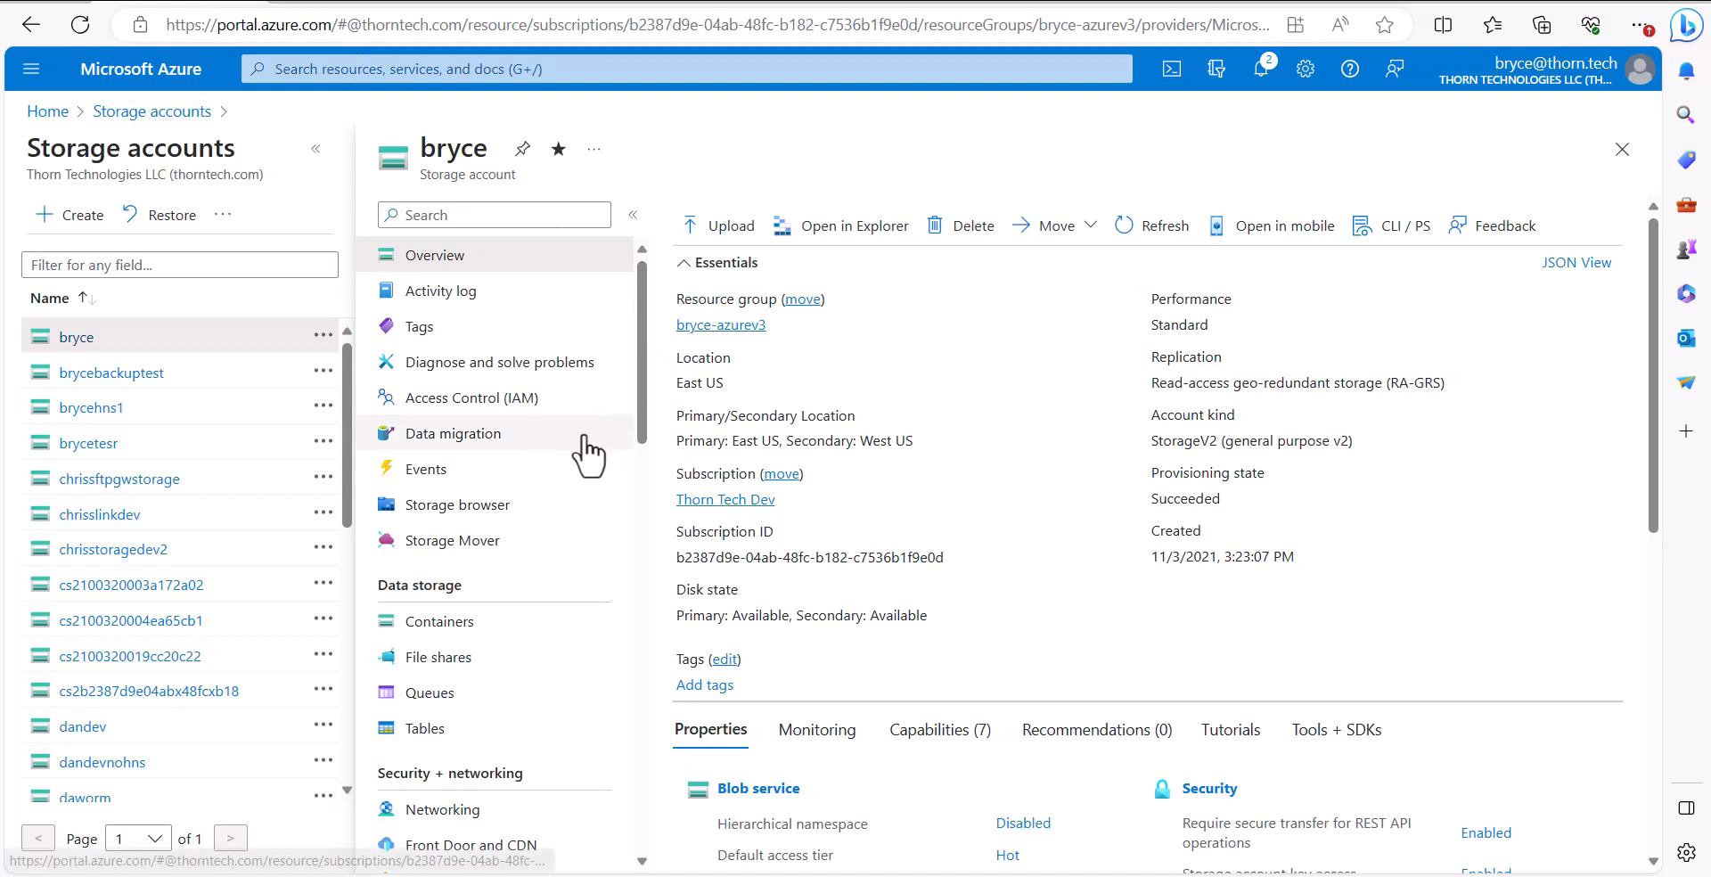
scroll(546, 478, down, 5)
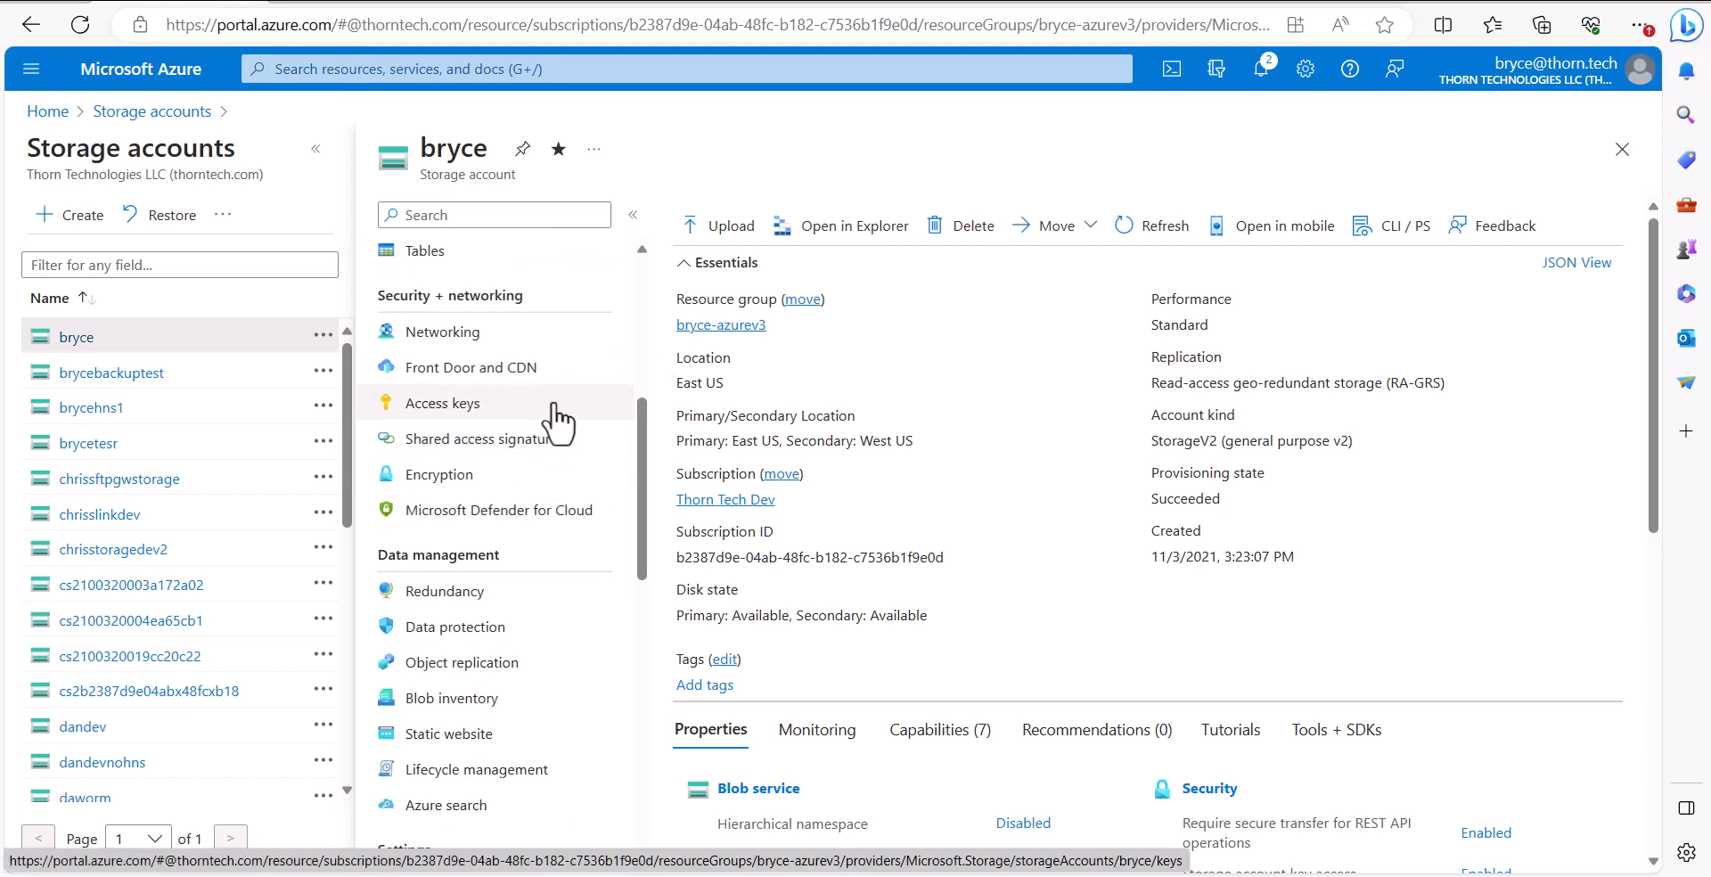
click(559, 418)
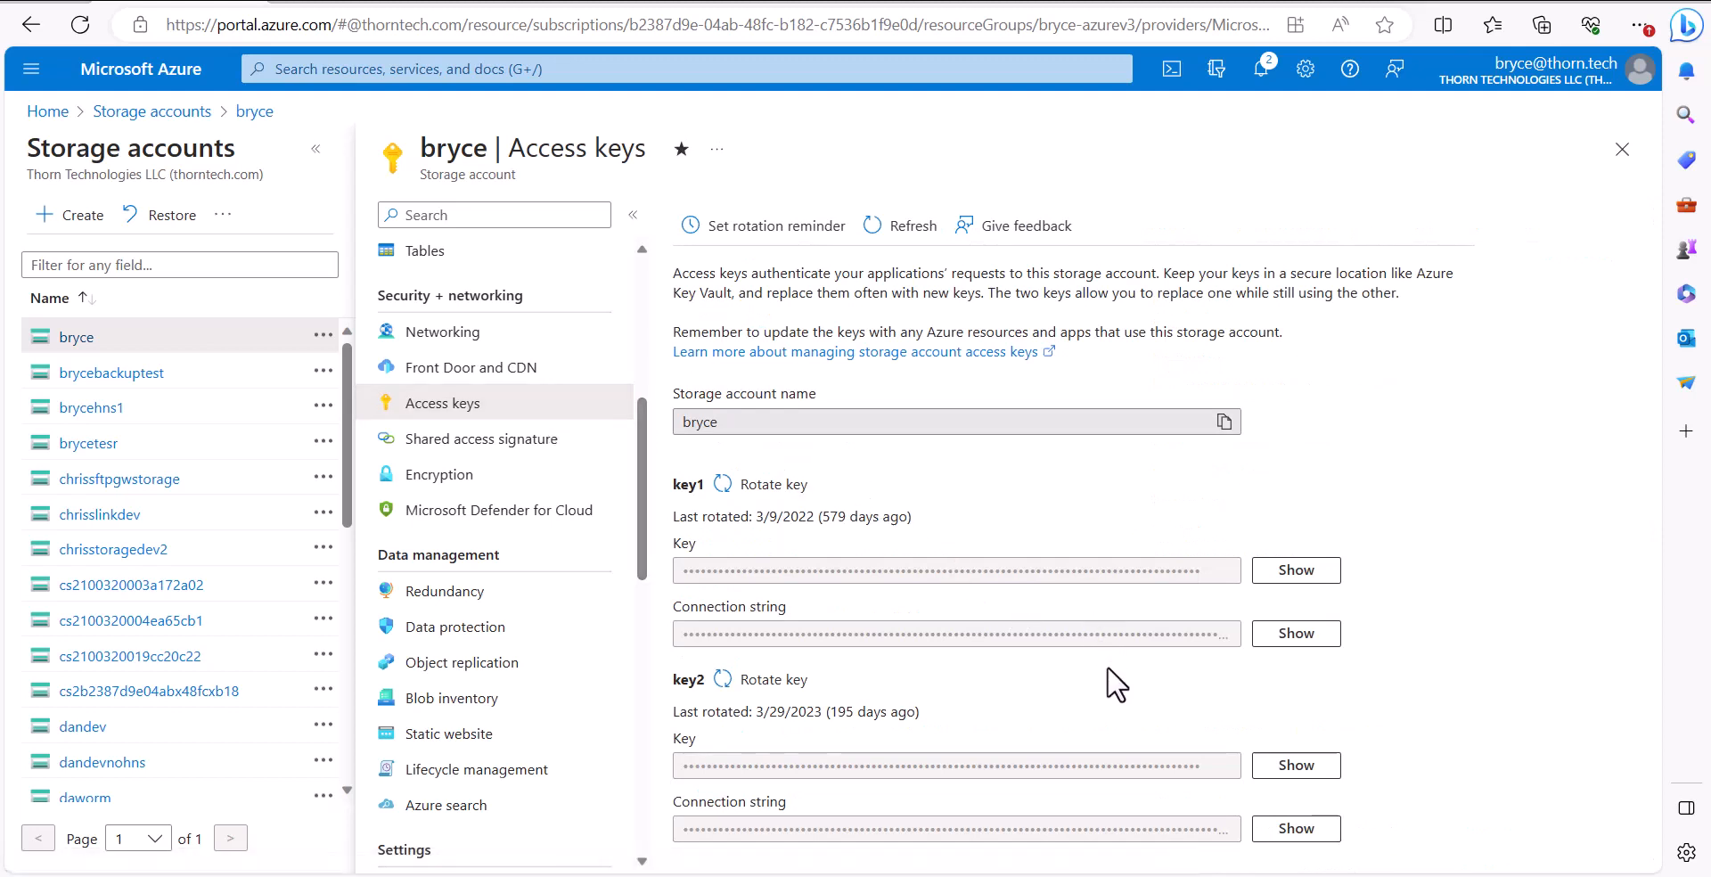
click(1297, 829)
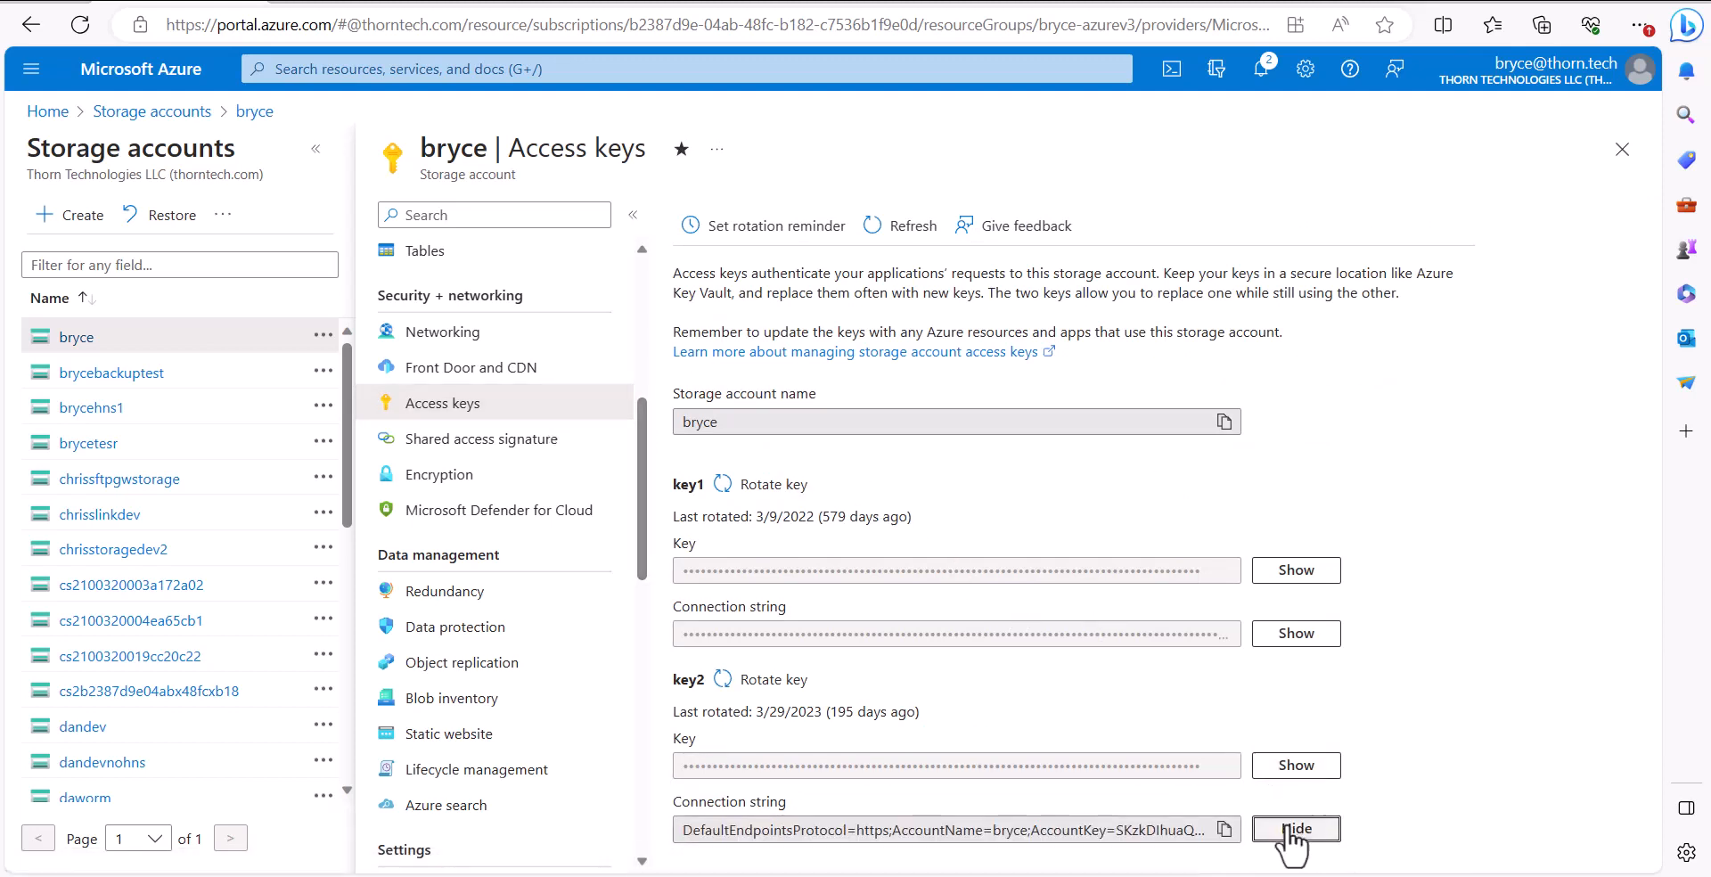
click(1225, 828)
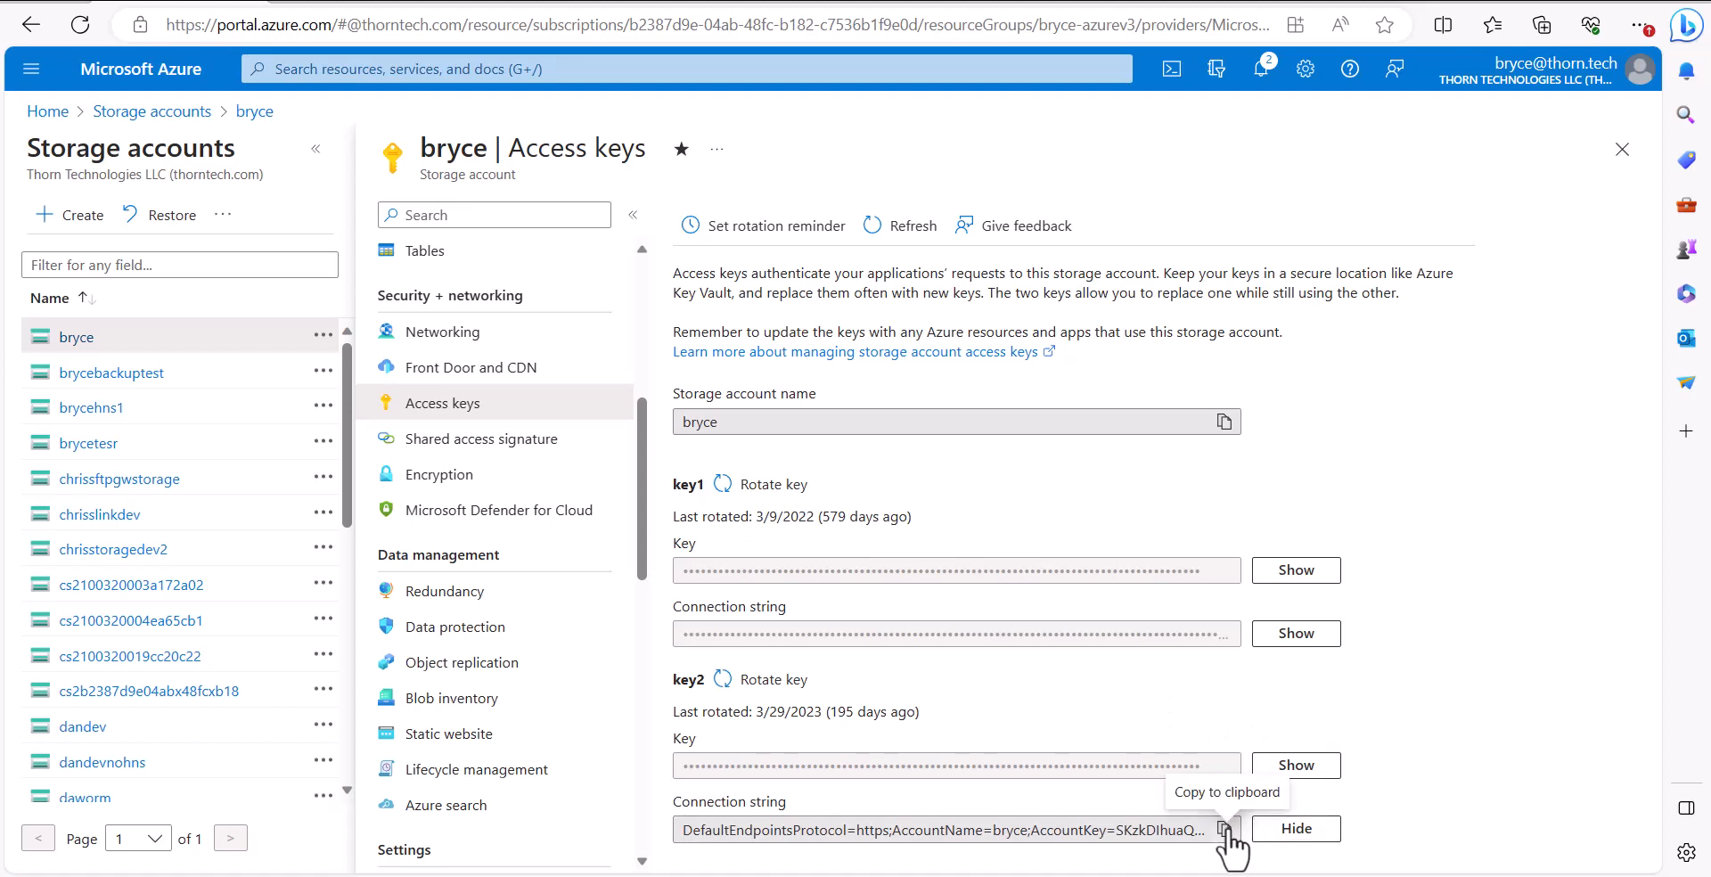
click(1225, 828)
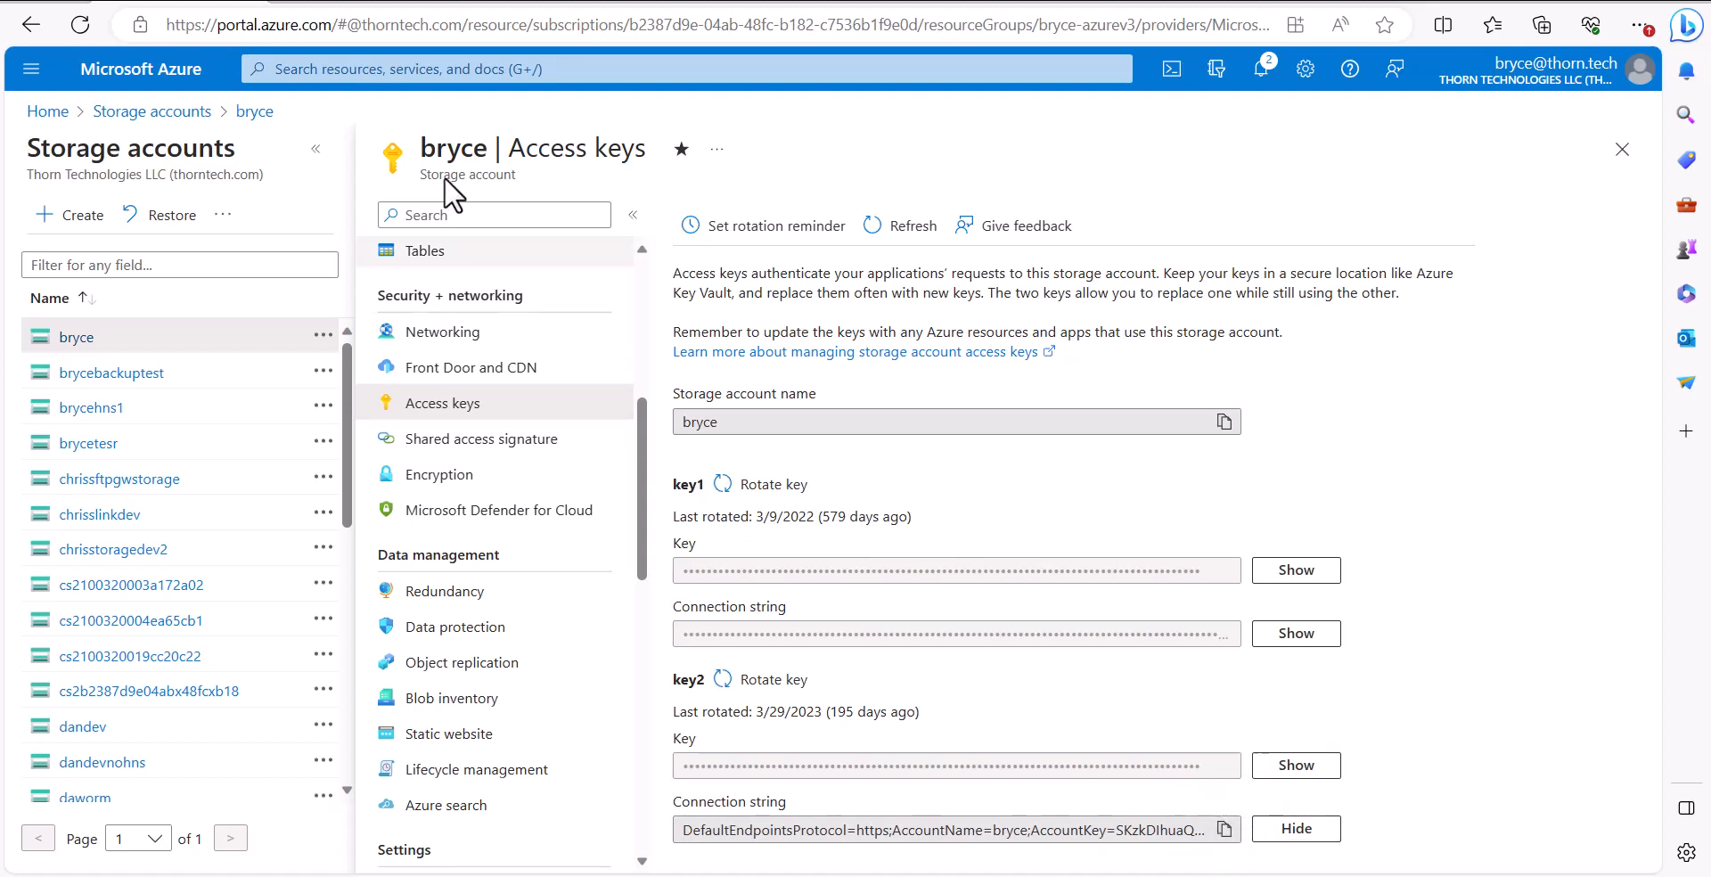
Paste the copied connection string into the folder's connection string field
click(349, 1)
click(590, 514)
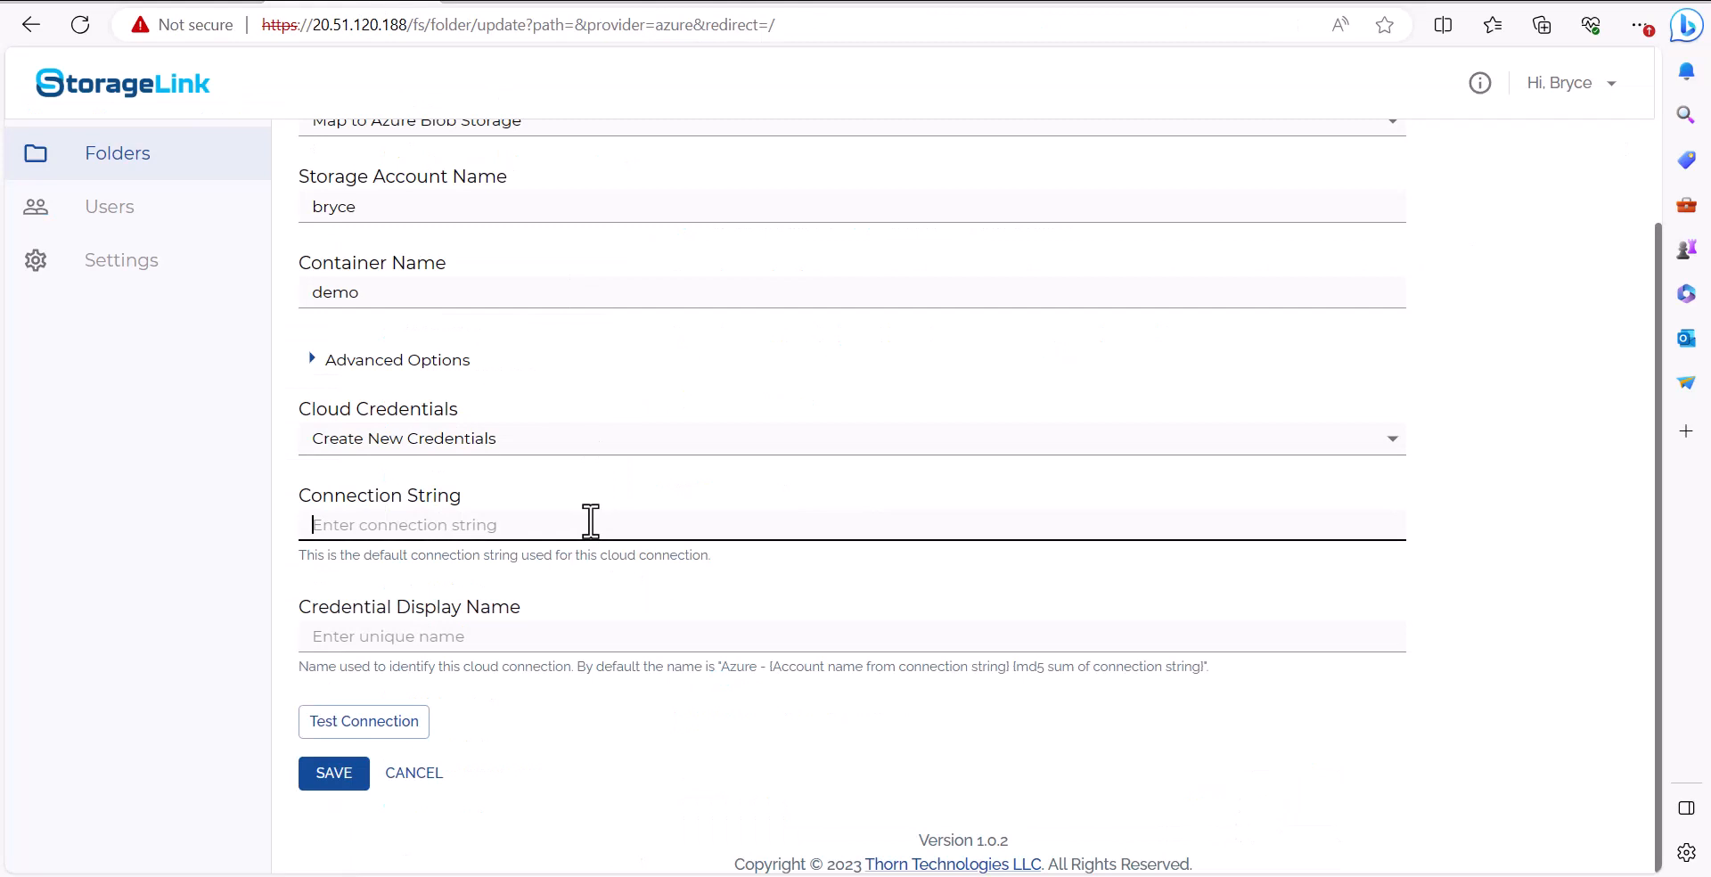
key(ctrl+v)
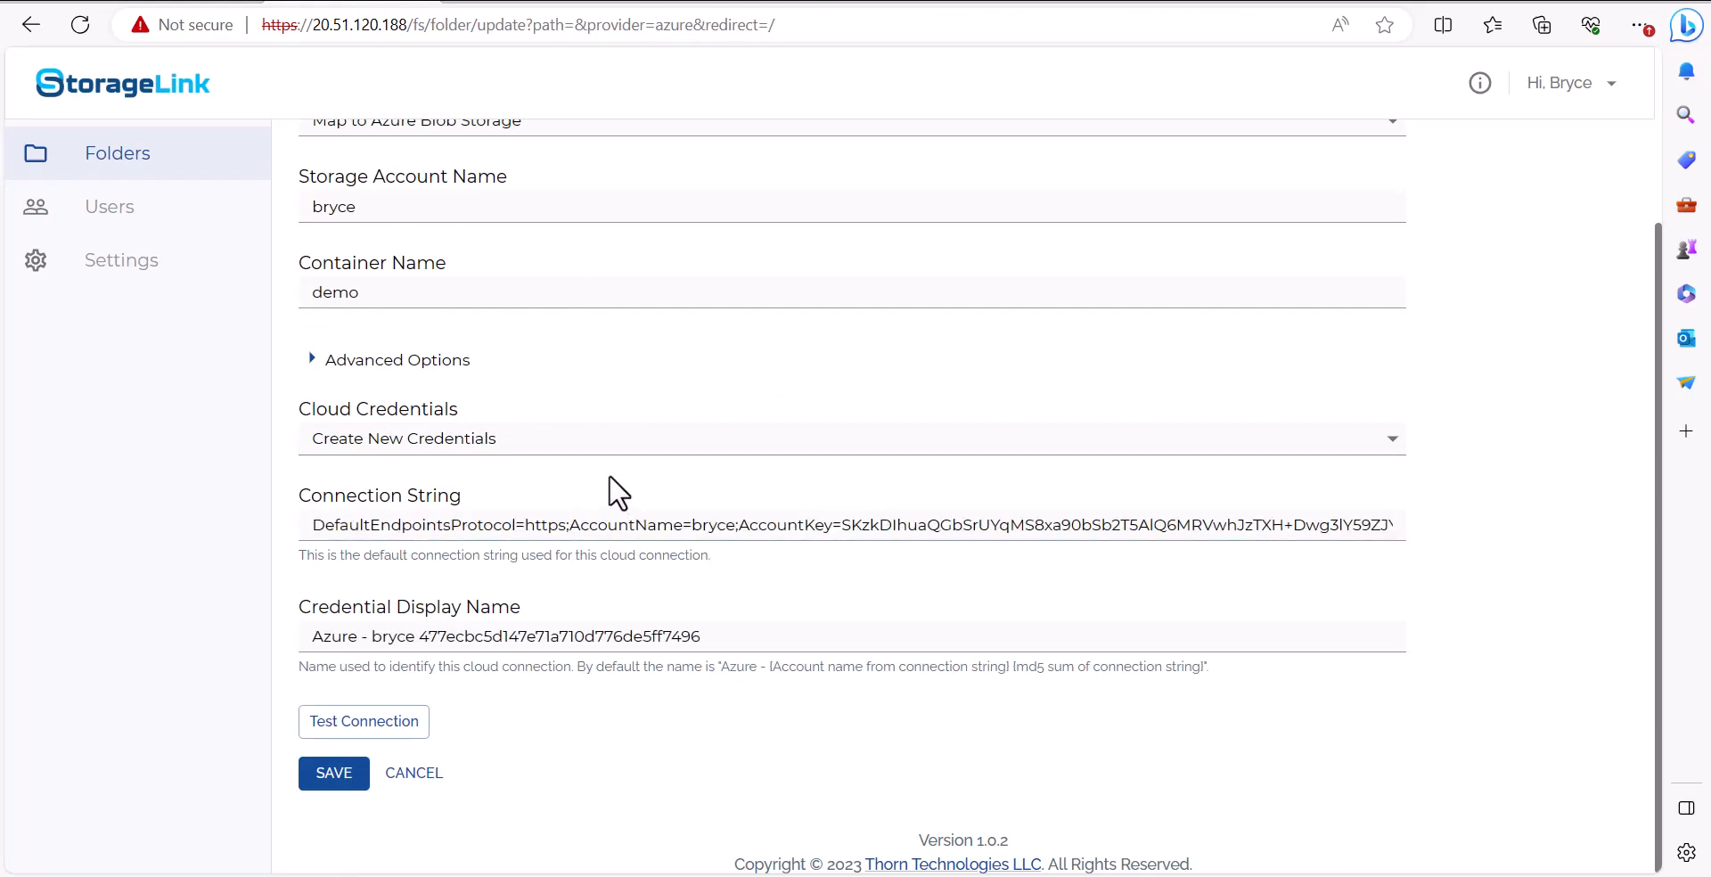
Test the connection and save the root folder mapping
click(424, 732)
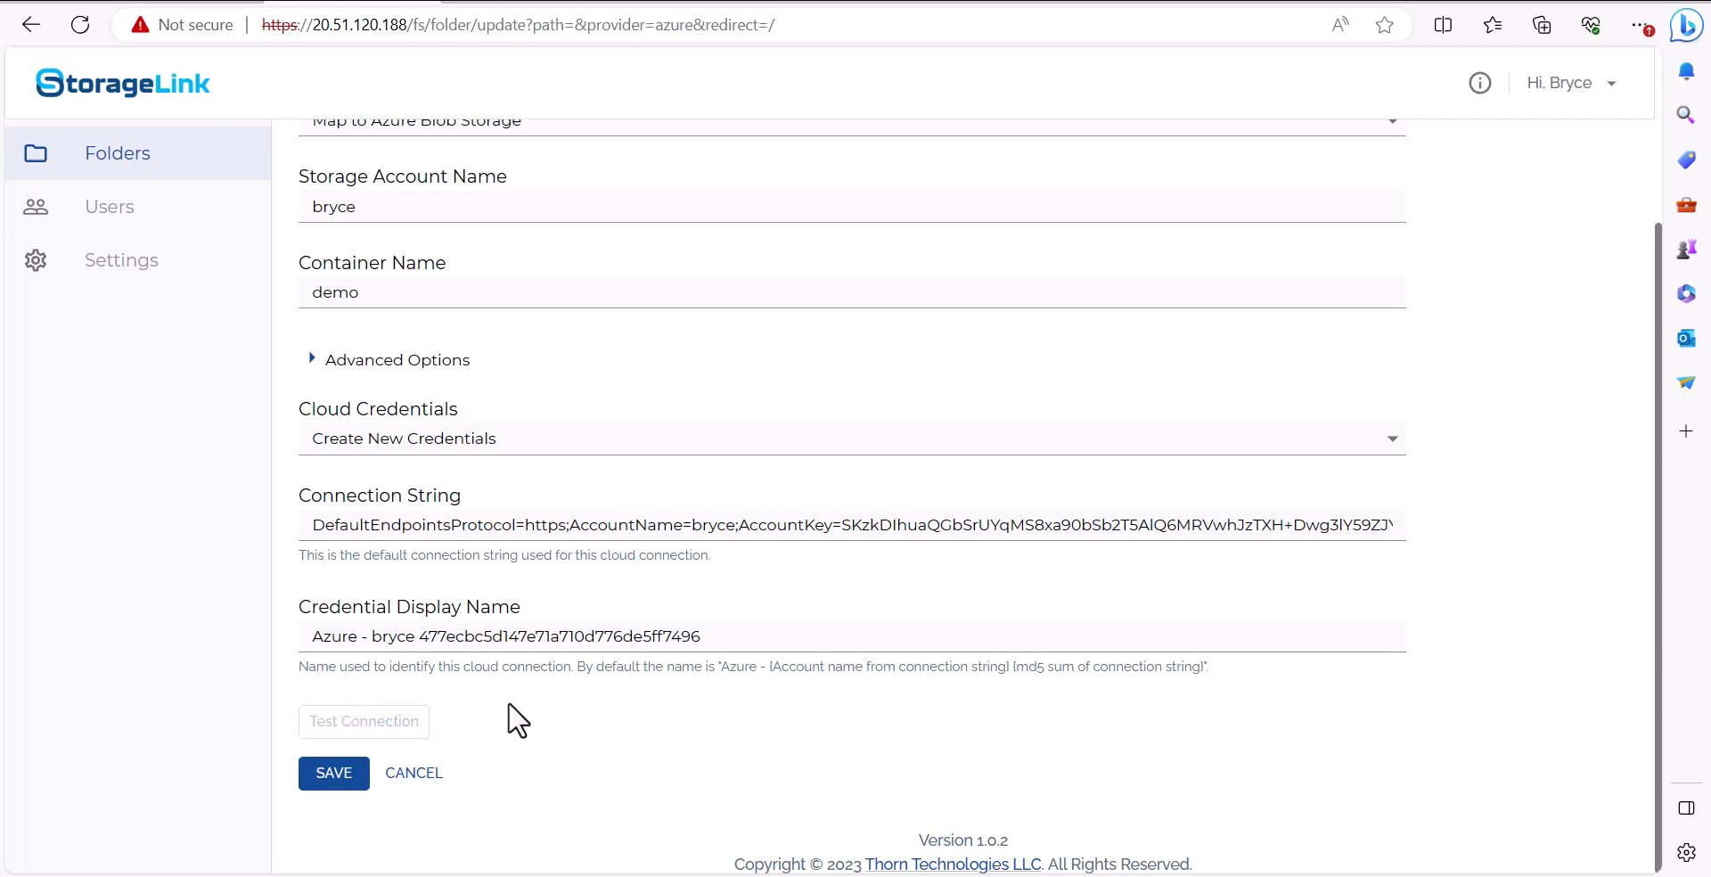
scroll(457, 660, down, 2)
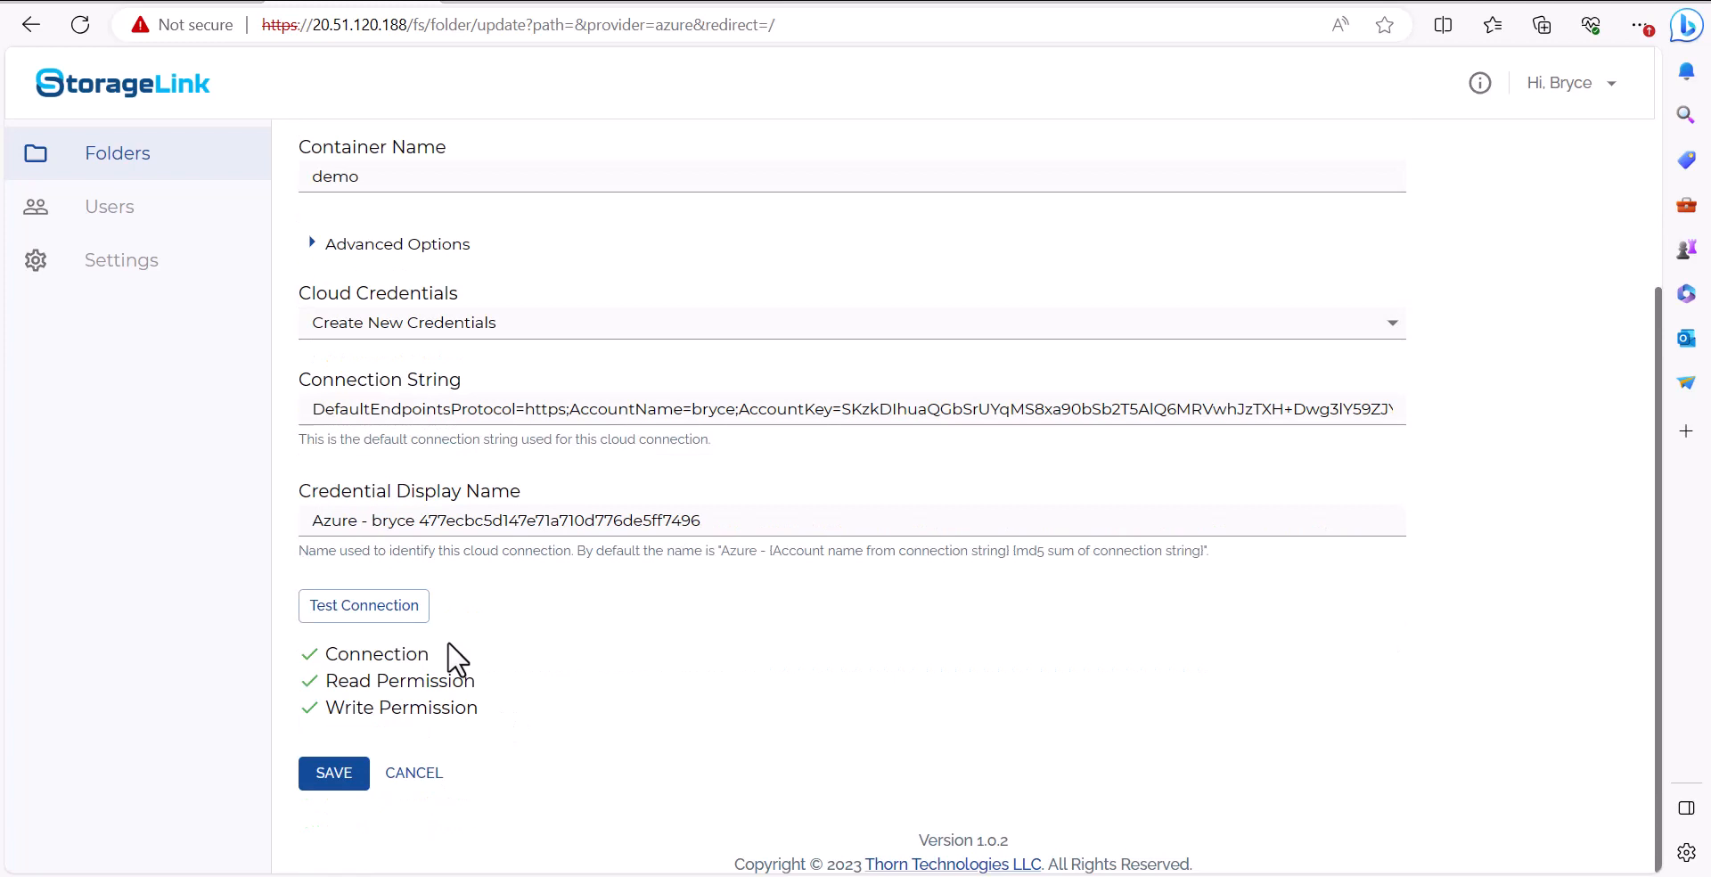
click(344, 772)
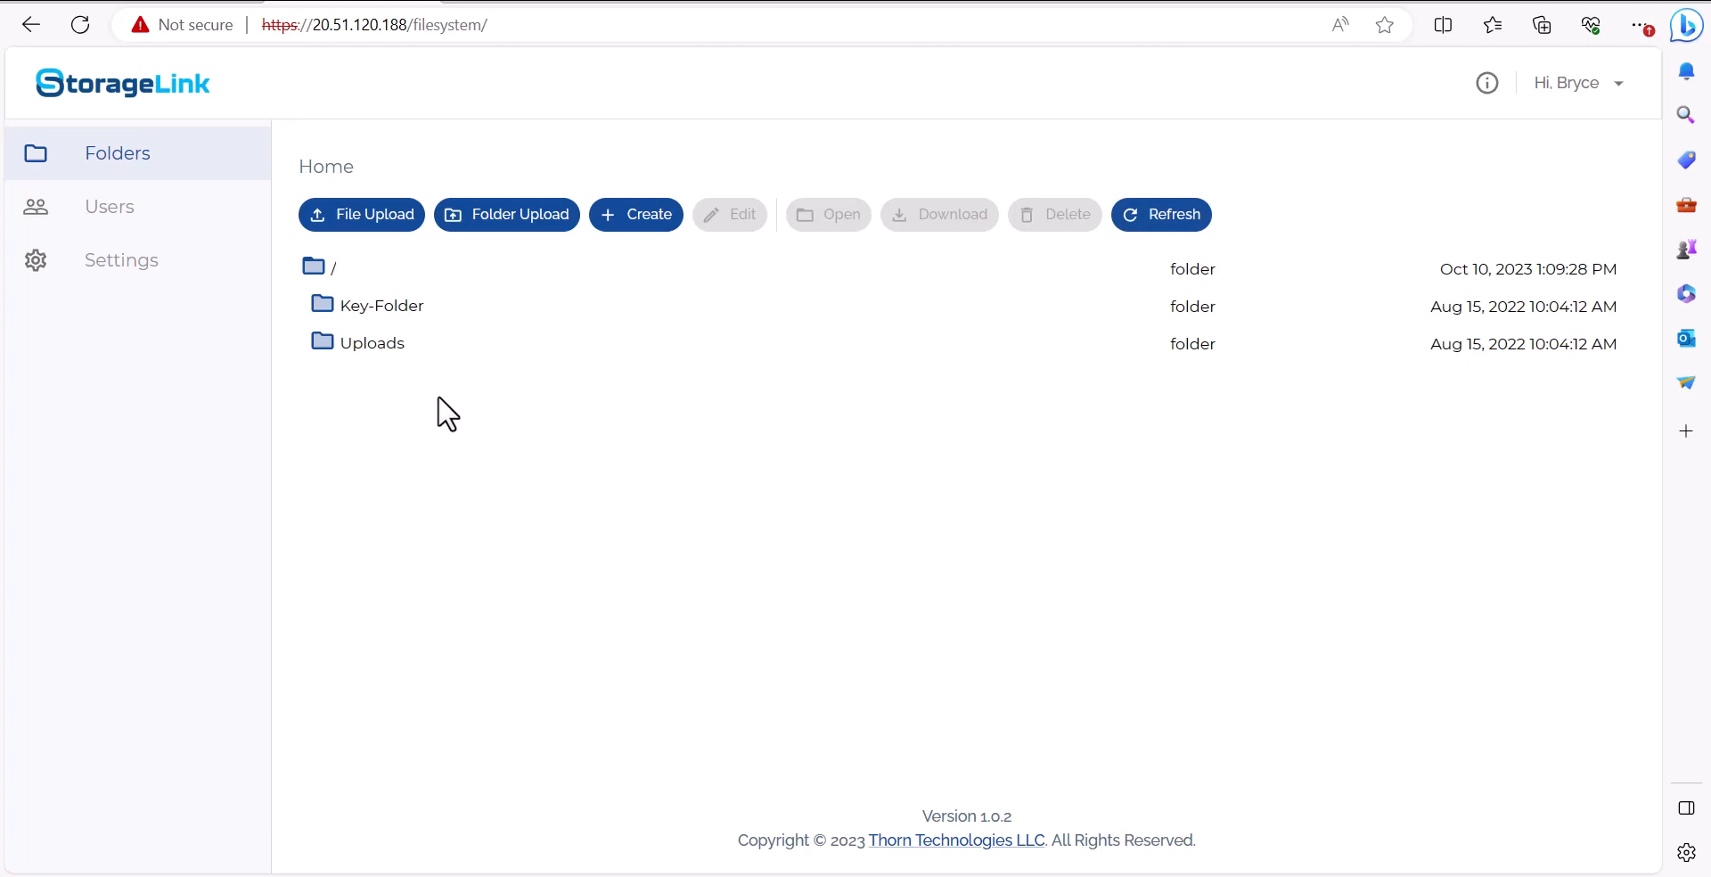
Upload reset-vm-password.png to the root folder by dropping it onto the file list
click(188, 0)
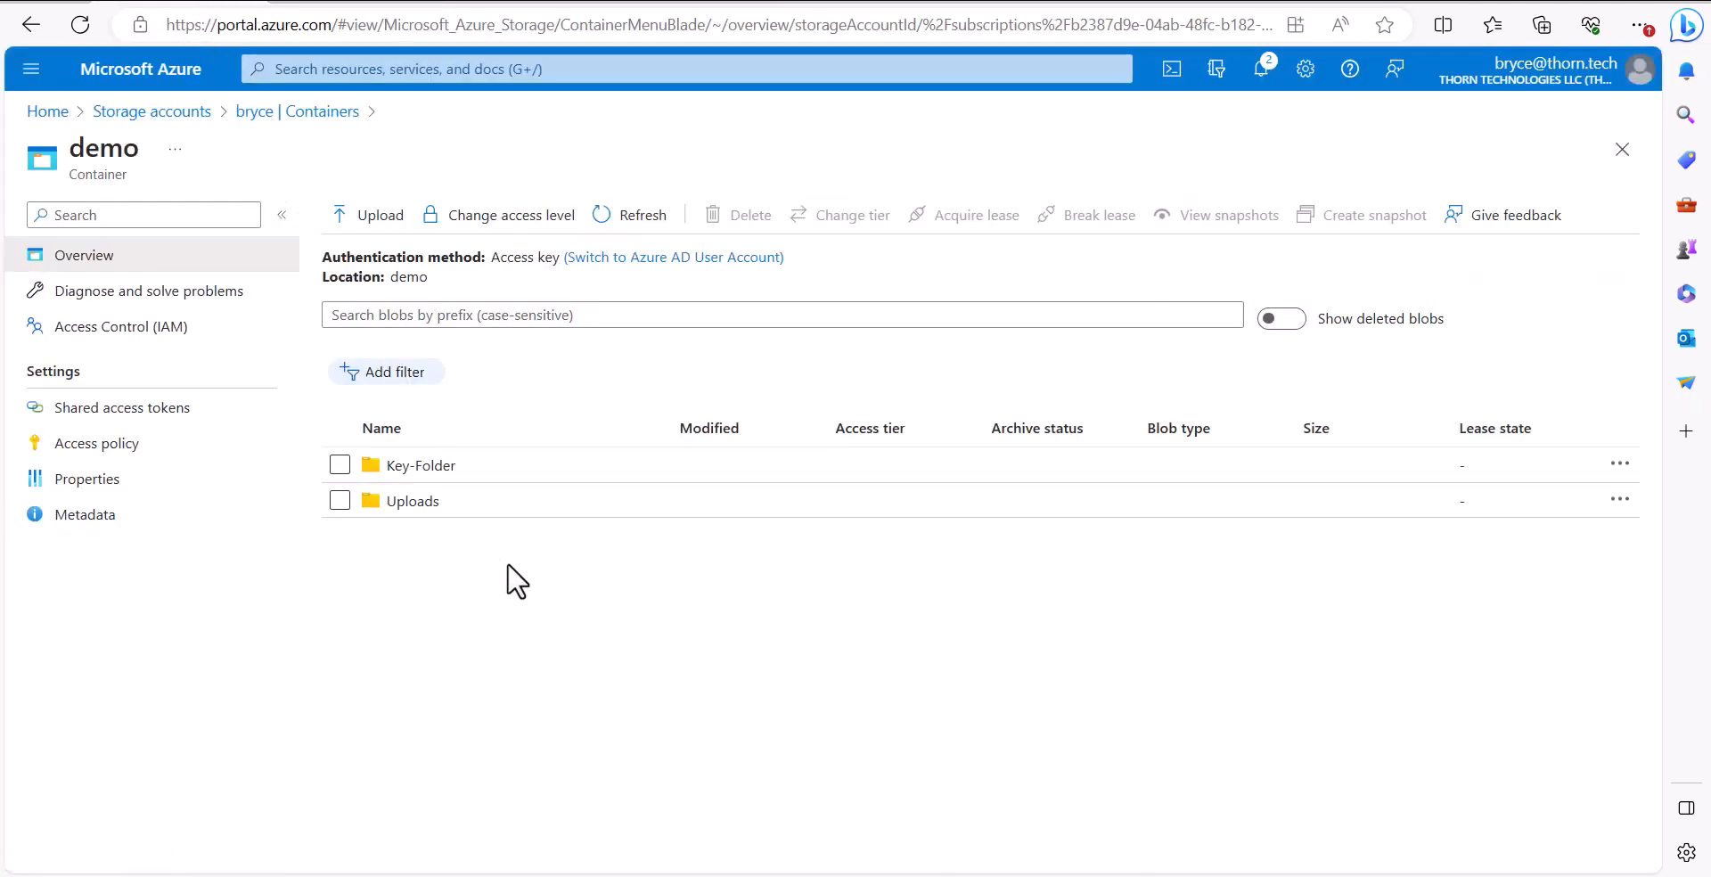
click(372, 2)
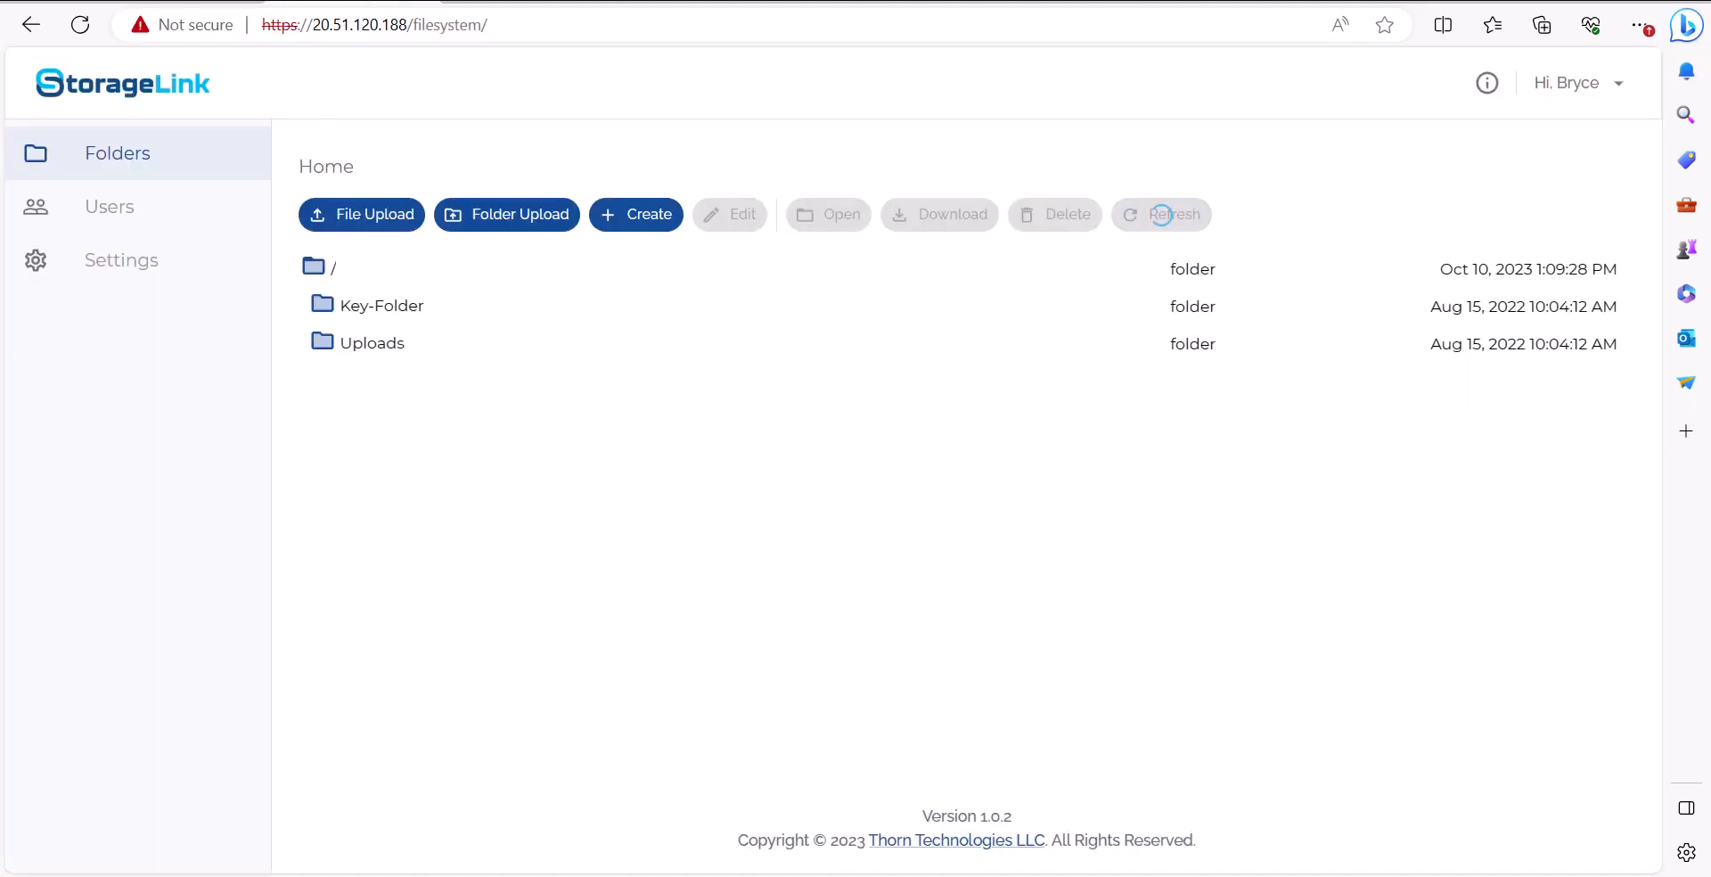
key(alt+Tab)
drag(870, 510, 463, 521)
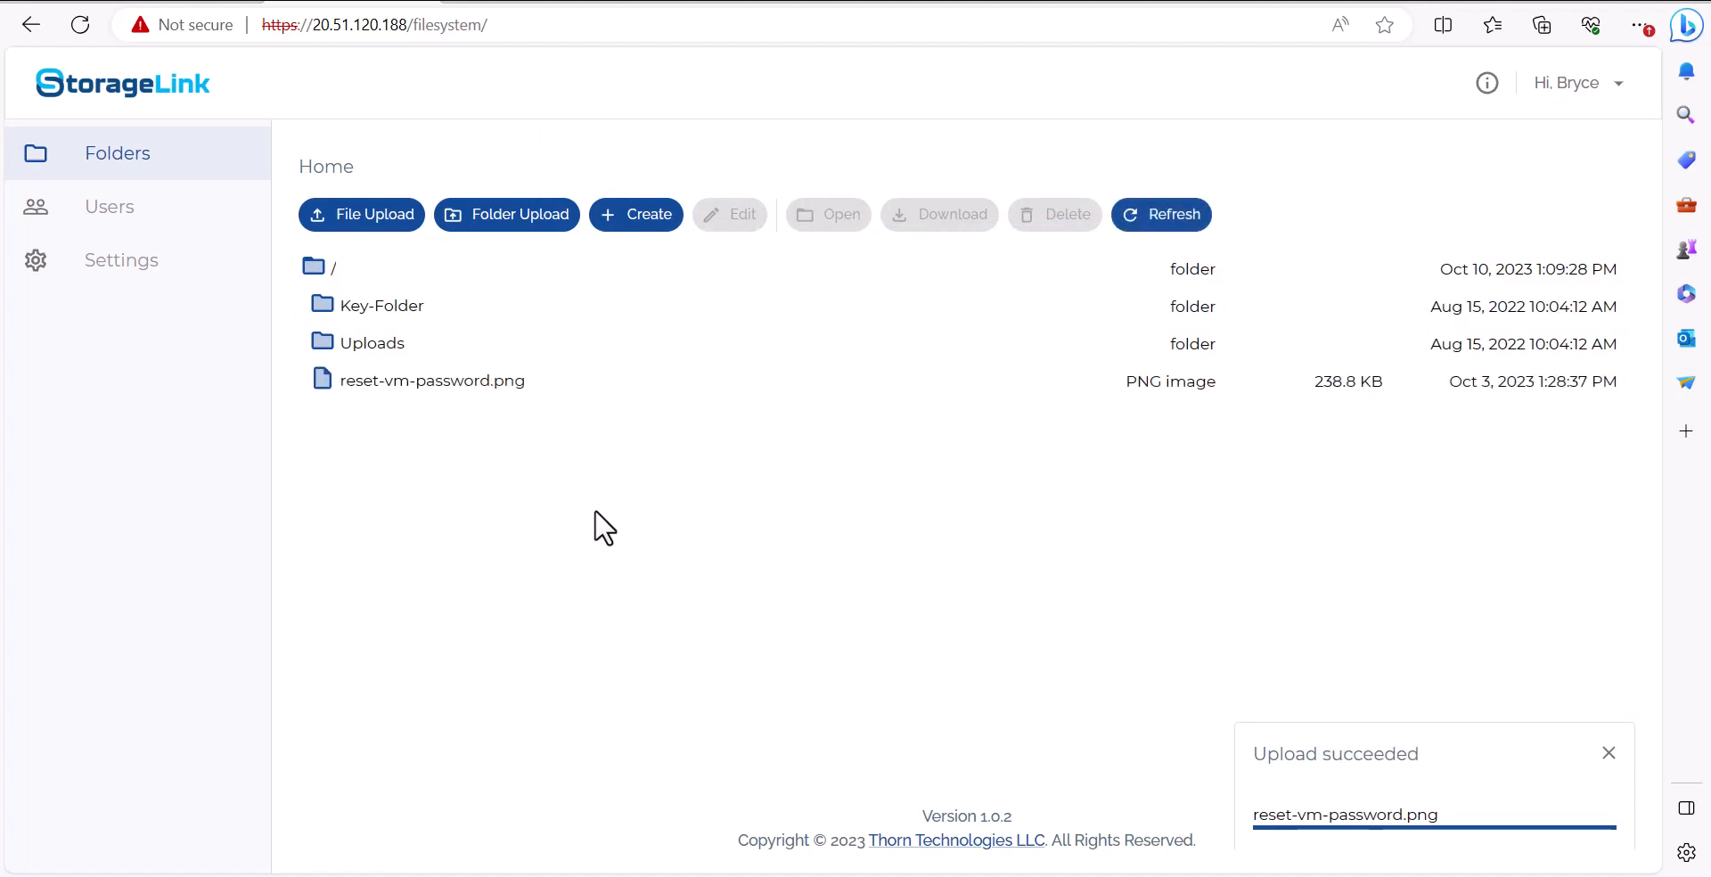
Refresh the demo container in the Azure portal to check for the uploaded file
click(176, 1)
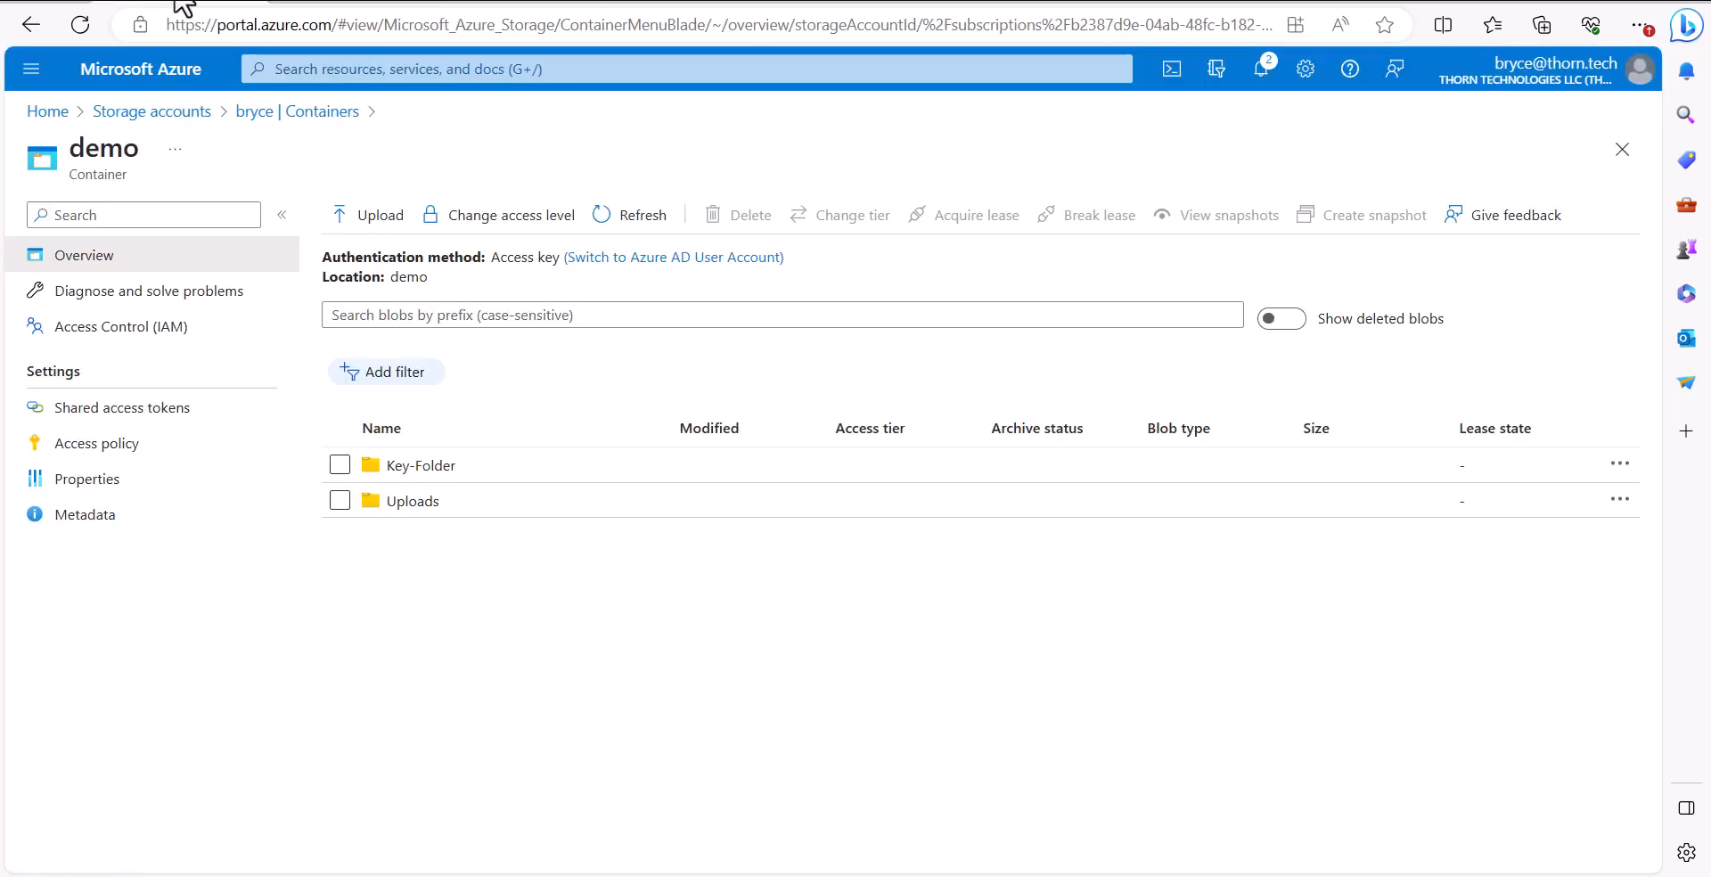
click(624, 216)
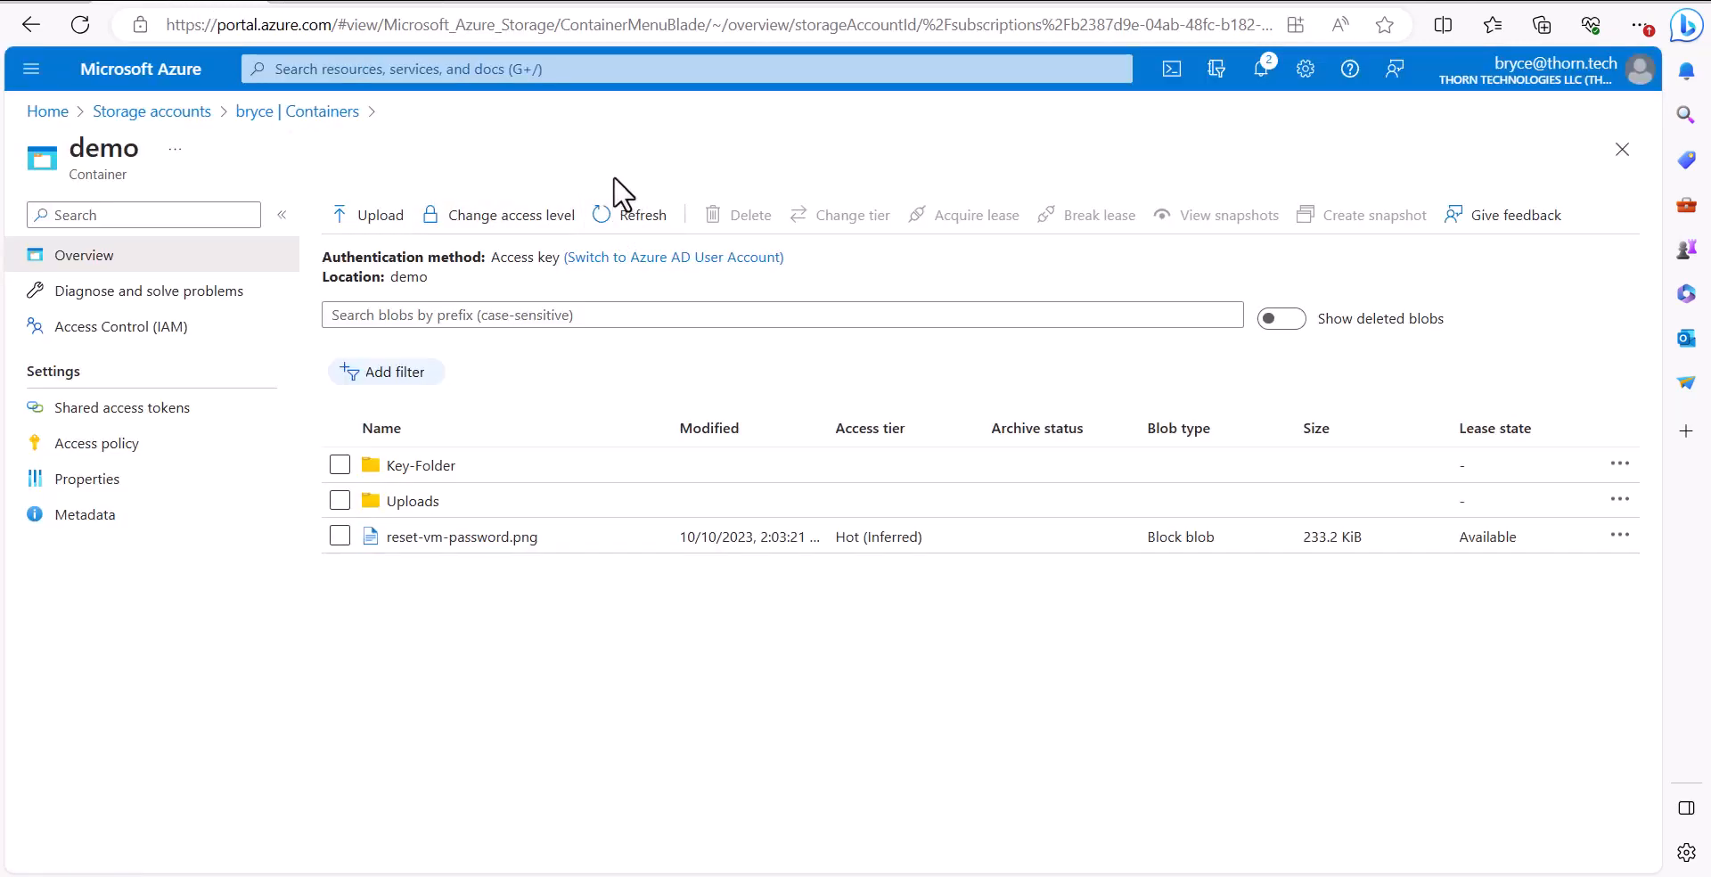